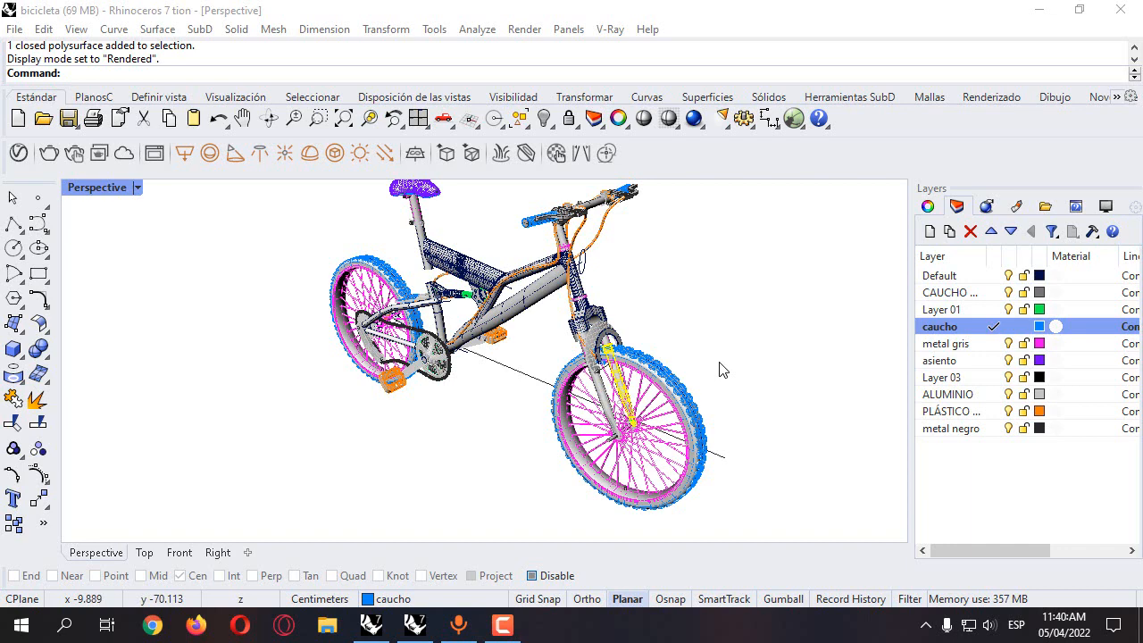
right_drag(723, 370, 540, 242)
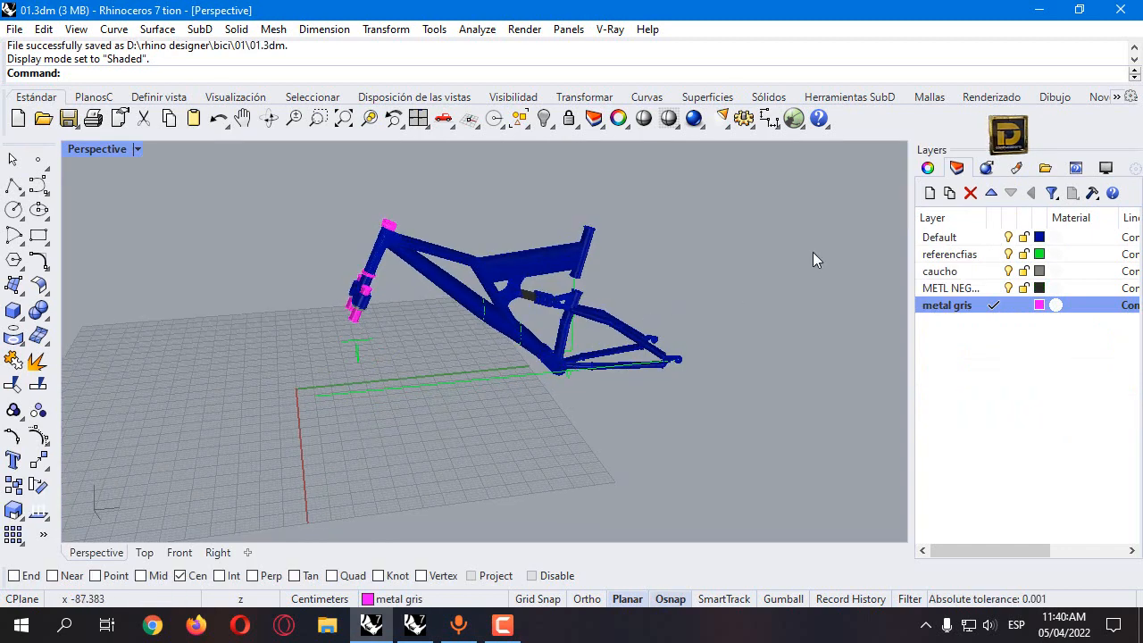
Create a new layer named "aluminio" and give it a light grey colour
click(930, 193)
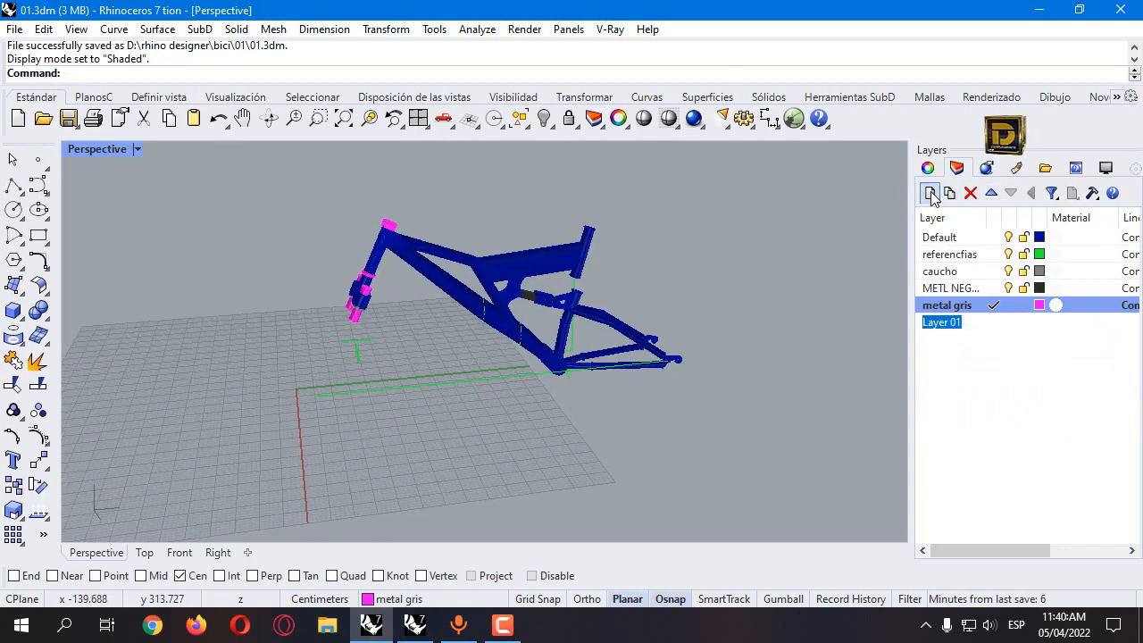
text(aluminio)
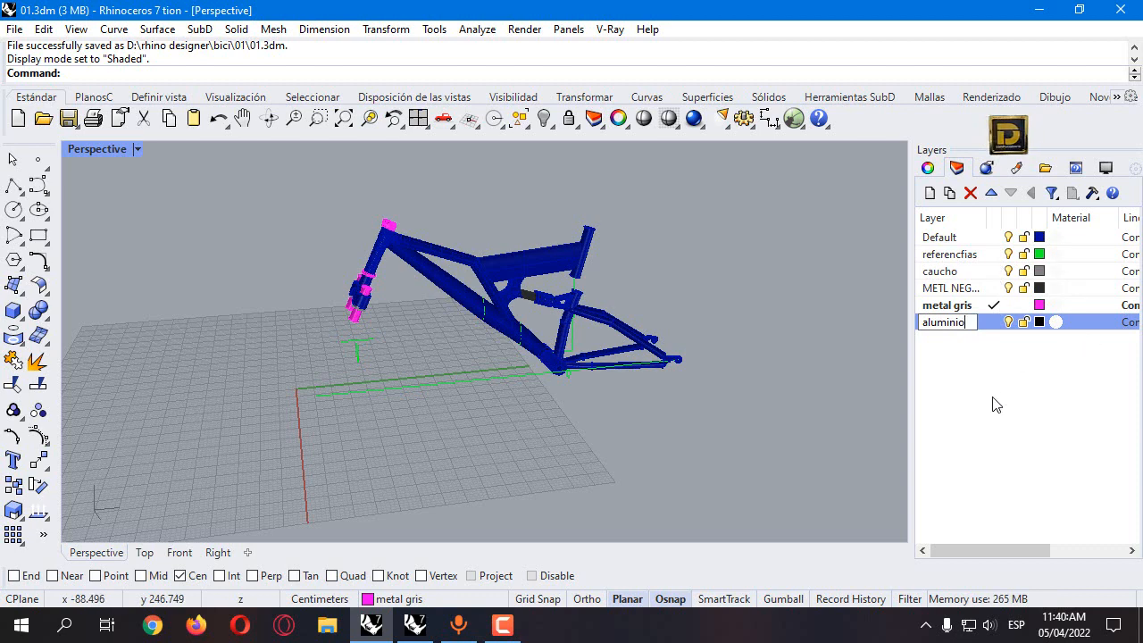
click(1040, 324)
mouse_move(885, 294)
mouse_down()
mouse_move(956, 285)
mouse_move(964, 310)
mouse_up()
click(808, 478)
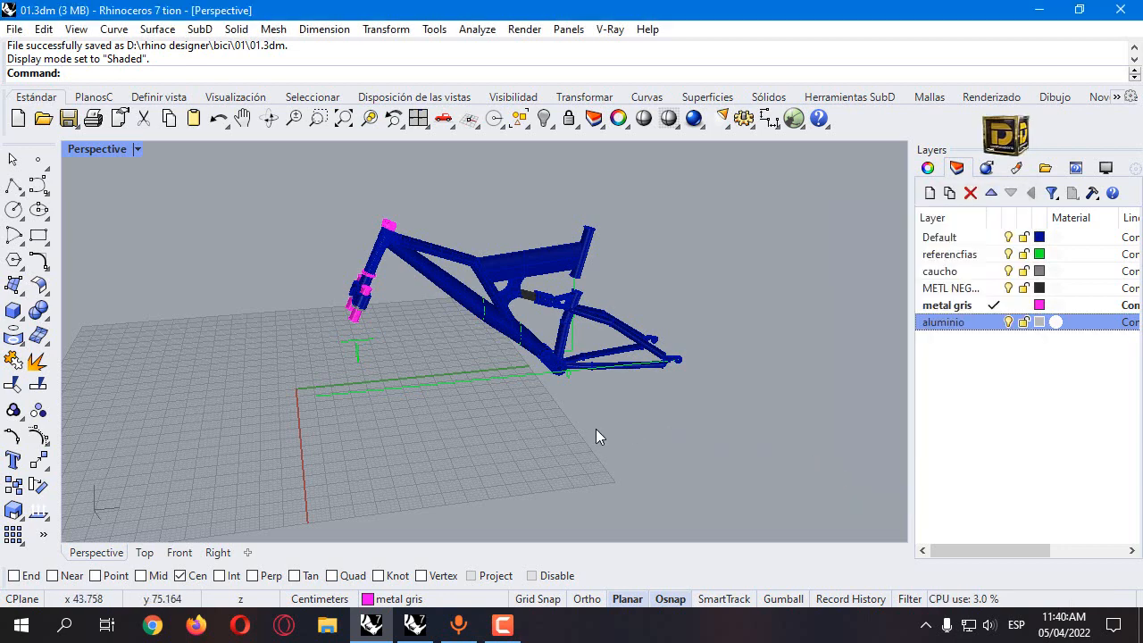
Copy the two grey collars under the fork crown down to the lower ends of the magenta fork tubes
scroll(352, 284, up, 5)
scroll(471, 402, up, 3)
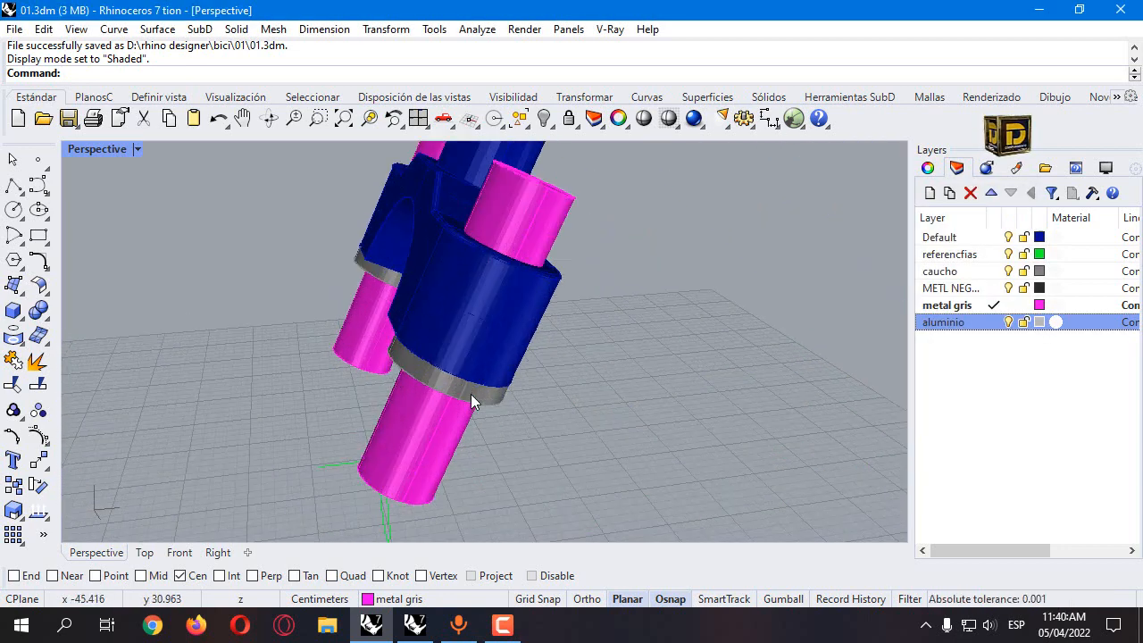
click(473, 394)
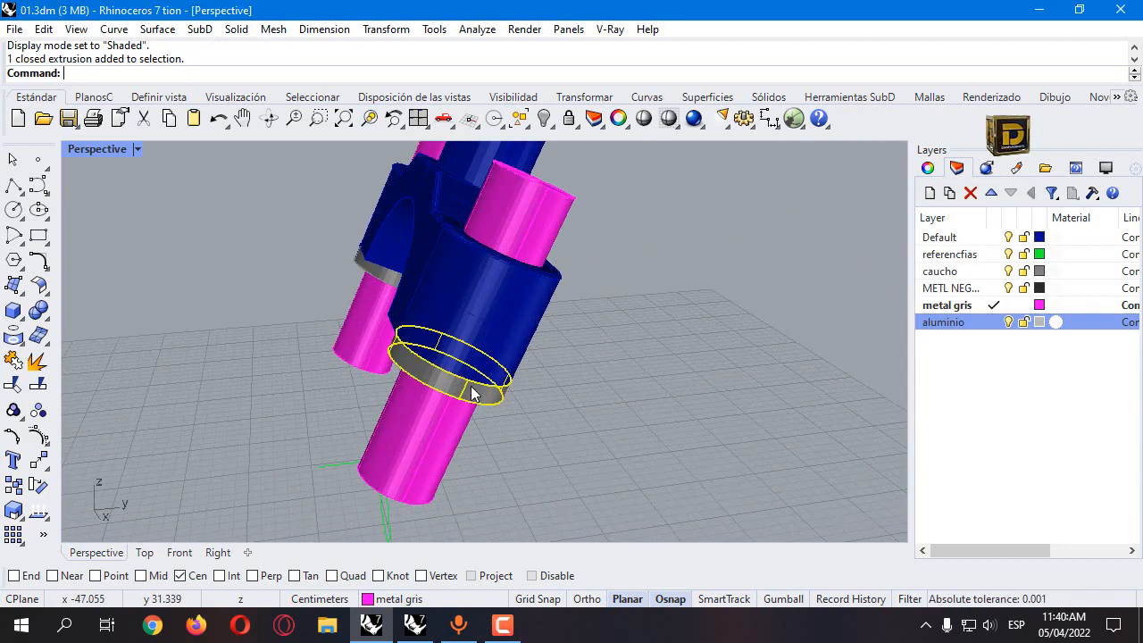
shift+click(381, 274)
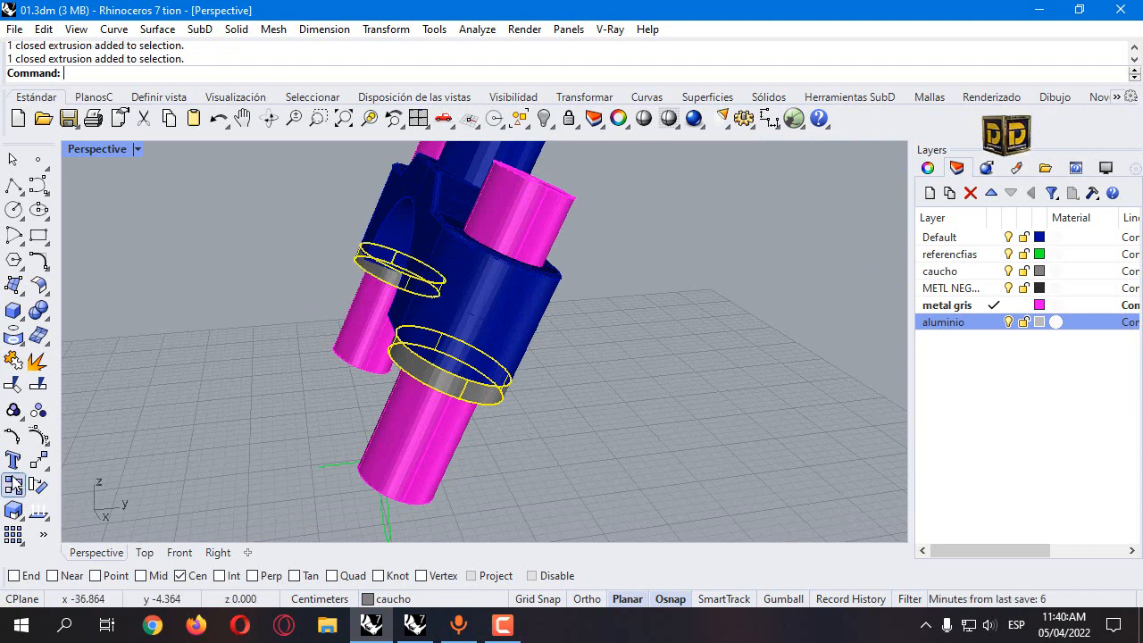
click(14, 486)
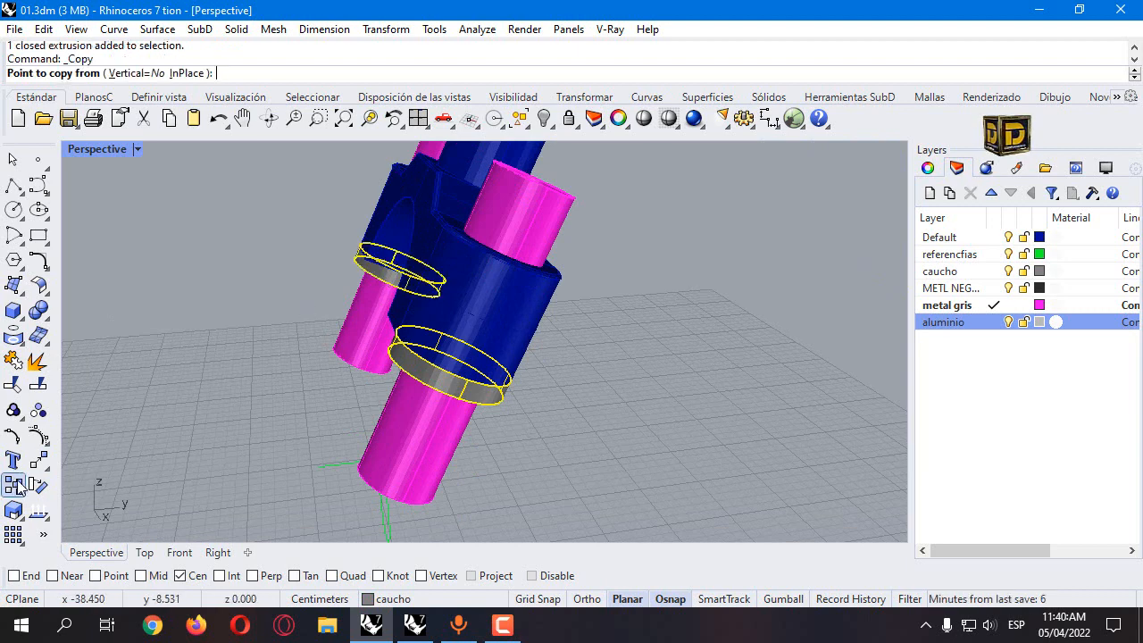
click(441, 380)
click(391, 489)
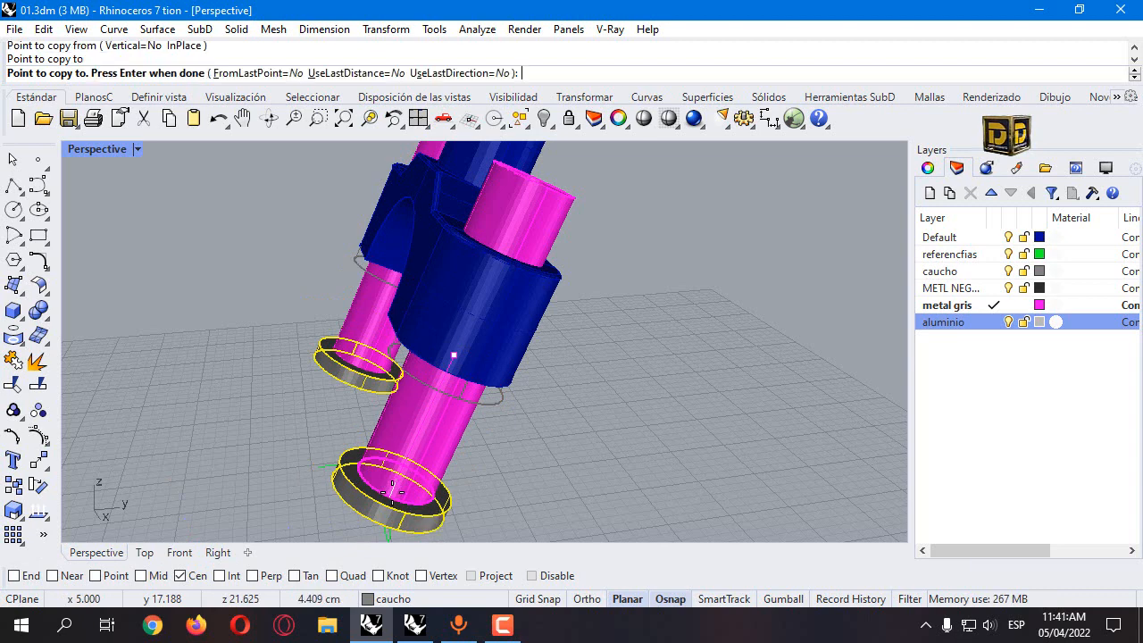
right_click(484, 477)
Move the two copied collars at the lower ends of the fork tubes to the aluminio layer
click(409, 516)
shift+click(327, 370)
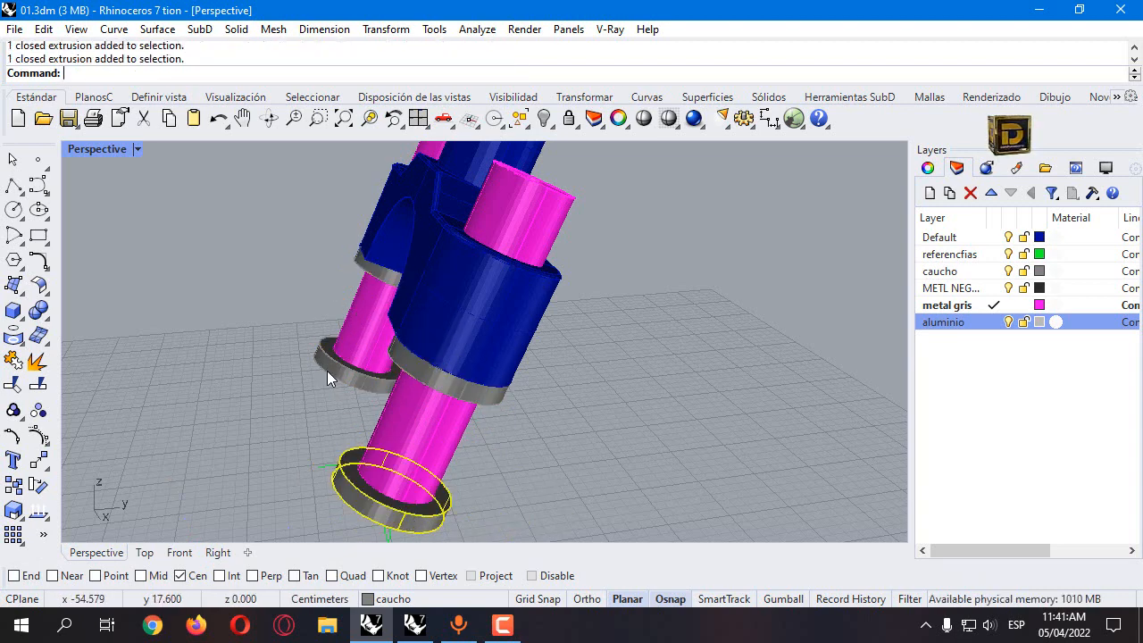
right_click(945, 324)
click(982, 528)
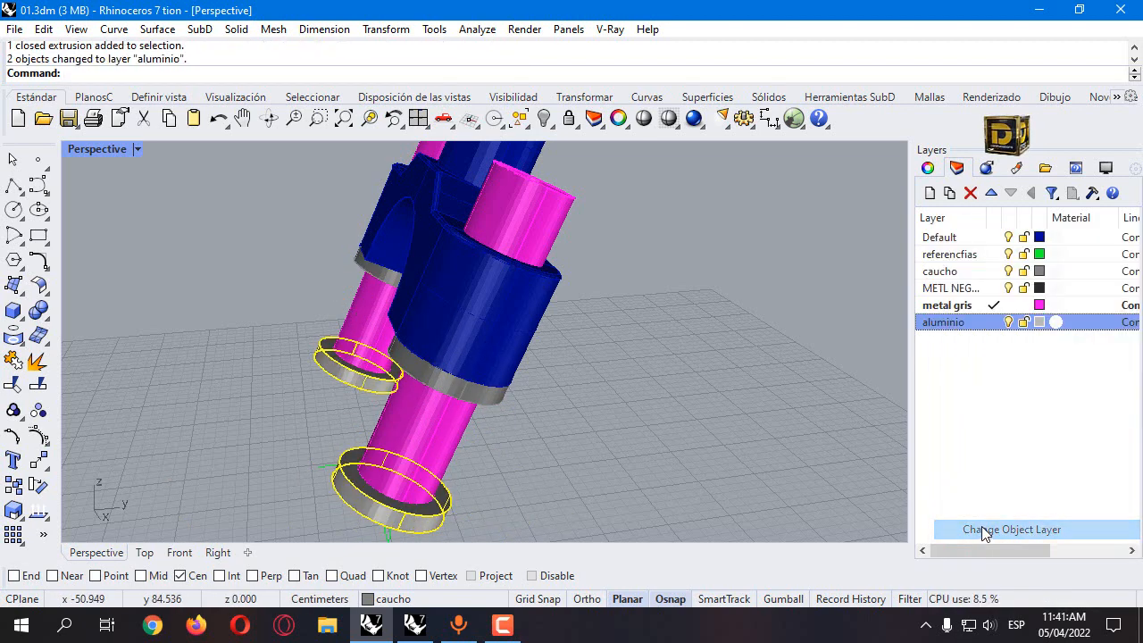
key(Escape)
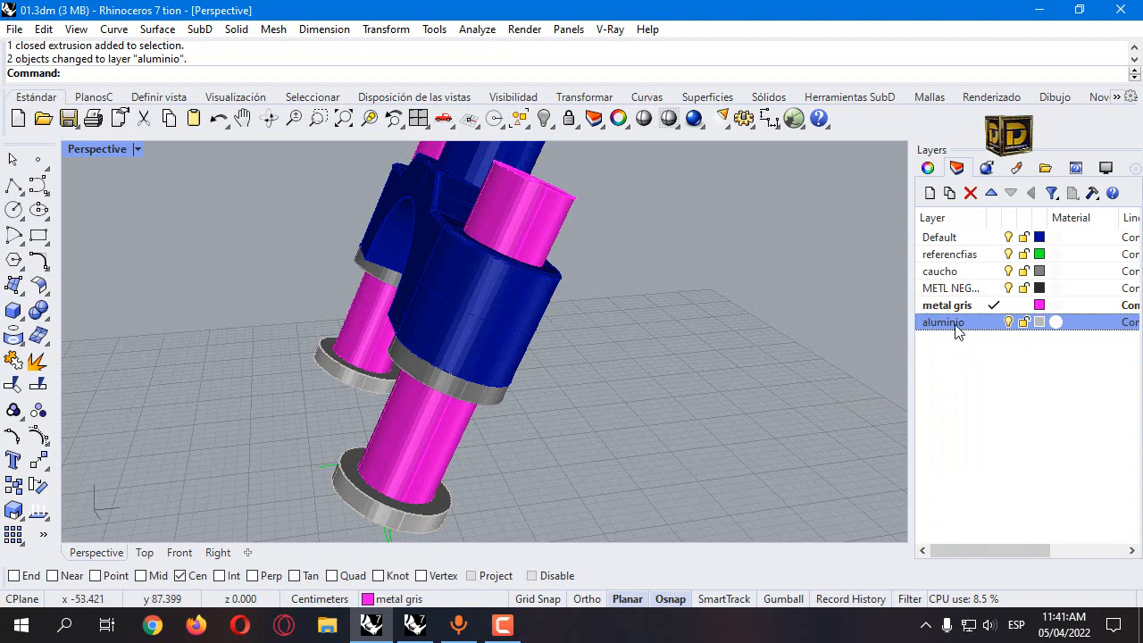
Change the aluminio layer's colour to a slightly paler grey
right_drag(631, 414, 794, 348)
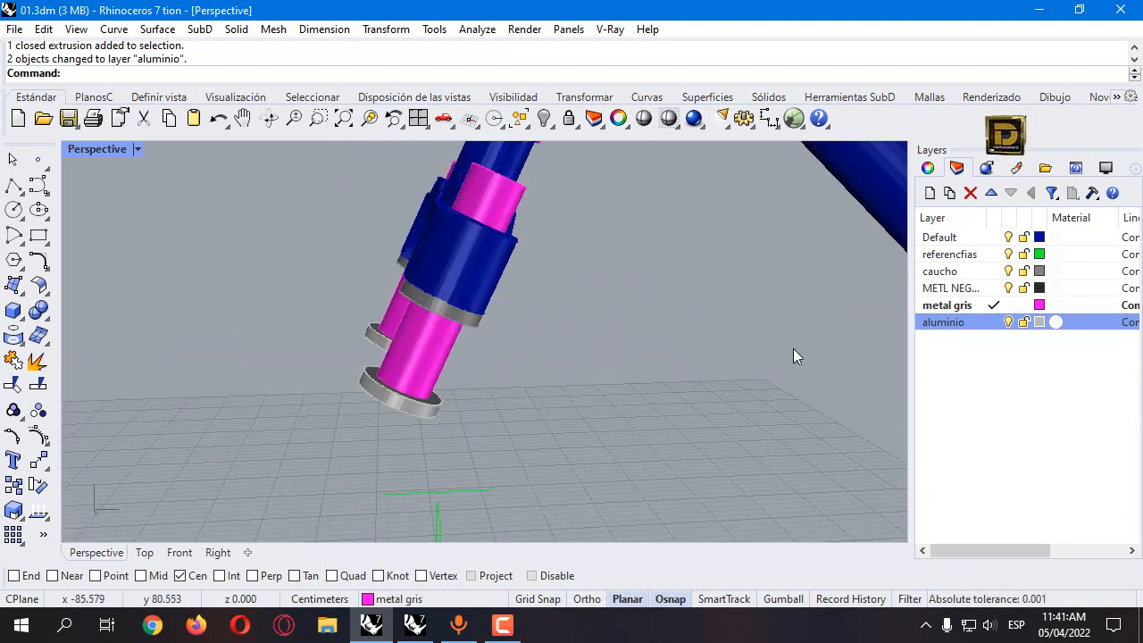
click(1040, 323)
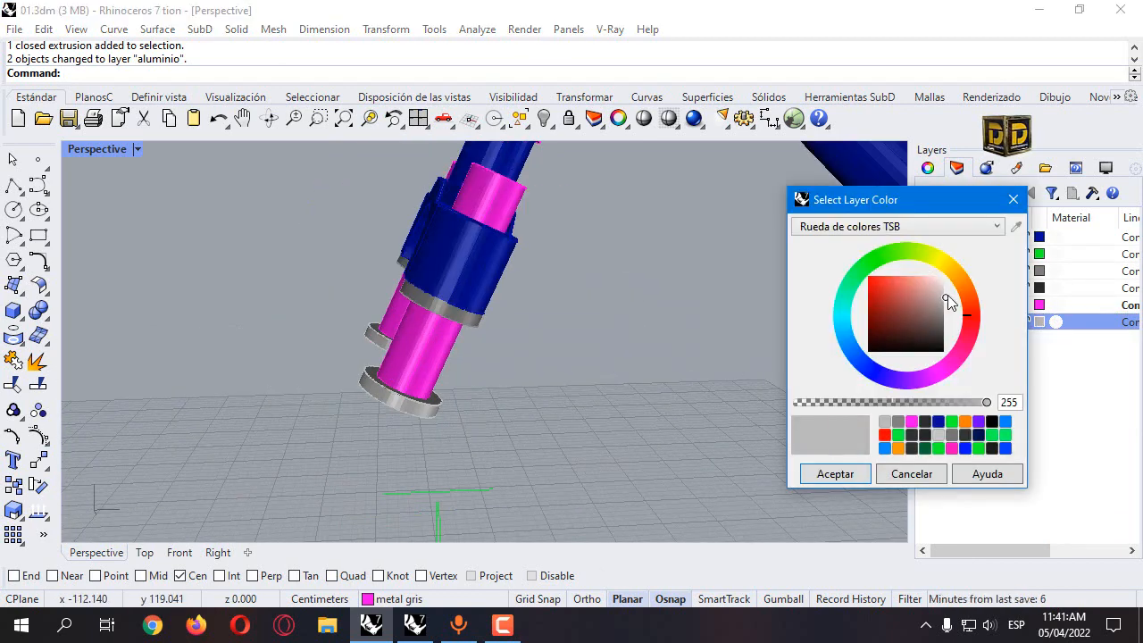
click(948, 294)
click(847, 475)
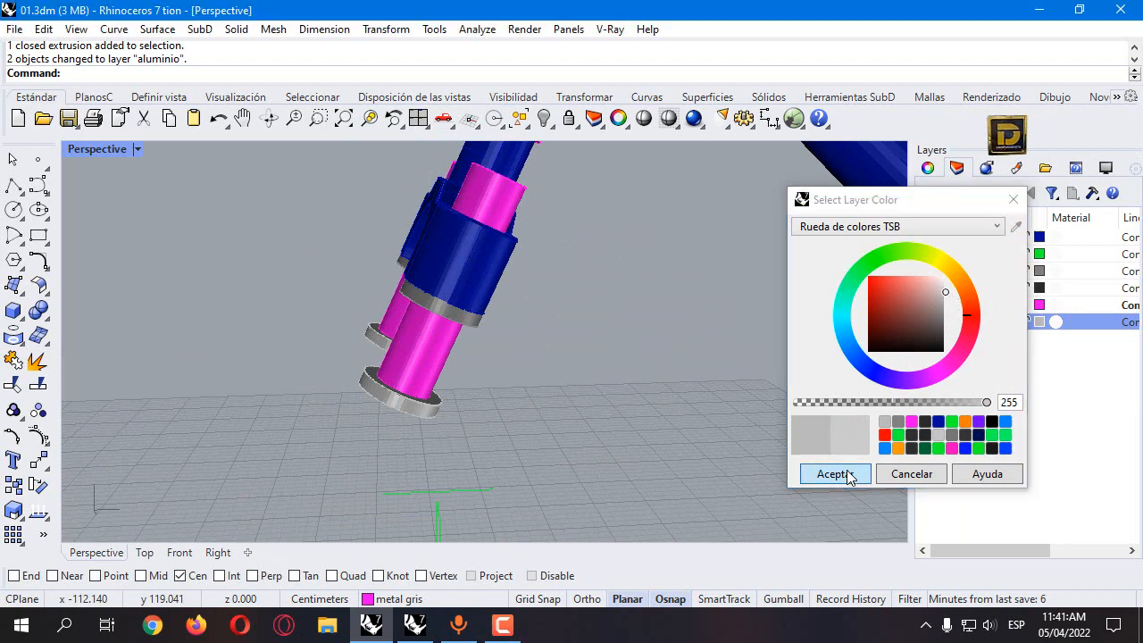
mouse_move(357, 375)
right_down()
mouse_move(429, 334)
mouse_move(375, 362)
right_up()
Show all four viewports and make aluminio the current layer
double_click(104, 149)
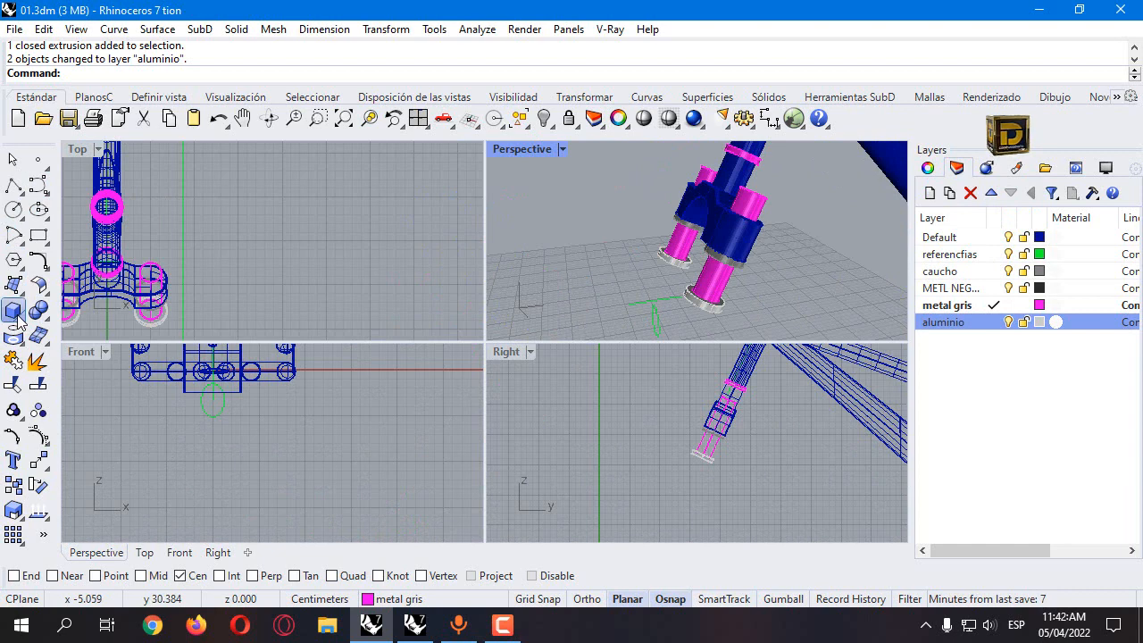
mouse_move(18, 318)
click(64, 329)
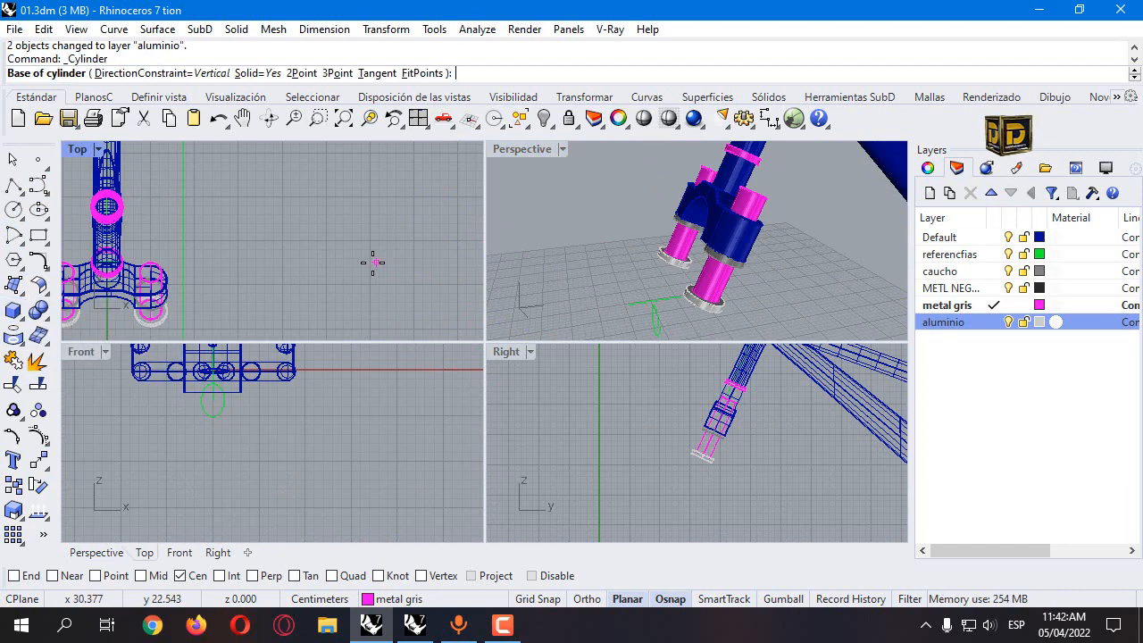
click(997, 324)
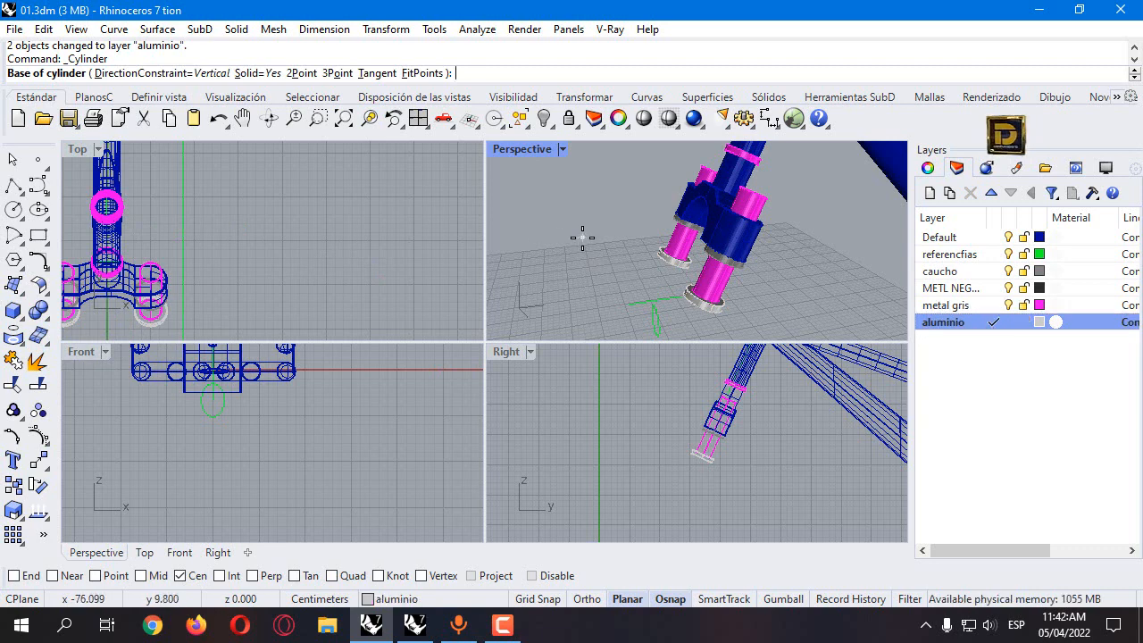
key(Escape)
Delete the two green reference curves in front of the fork's lower end
scroll(611, 256, down, 6)
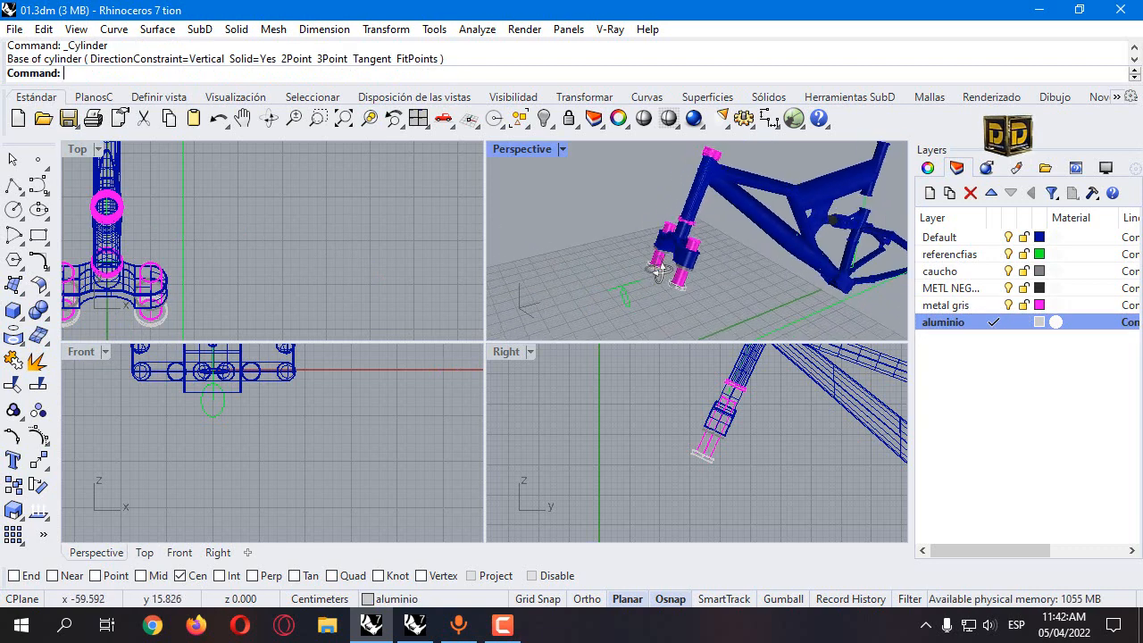
drag(644, 318, 641, 308)
key(Delete)
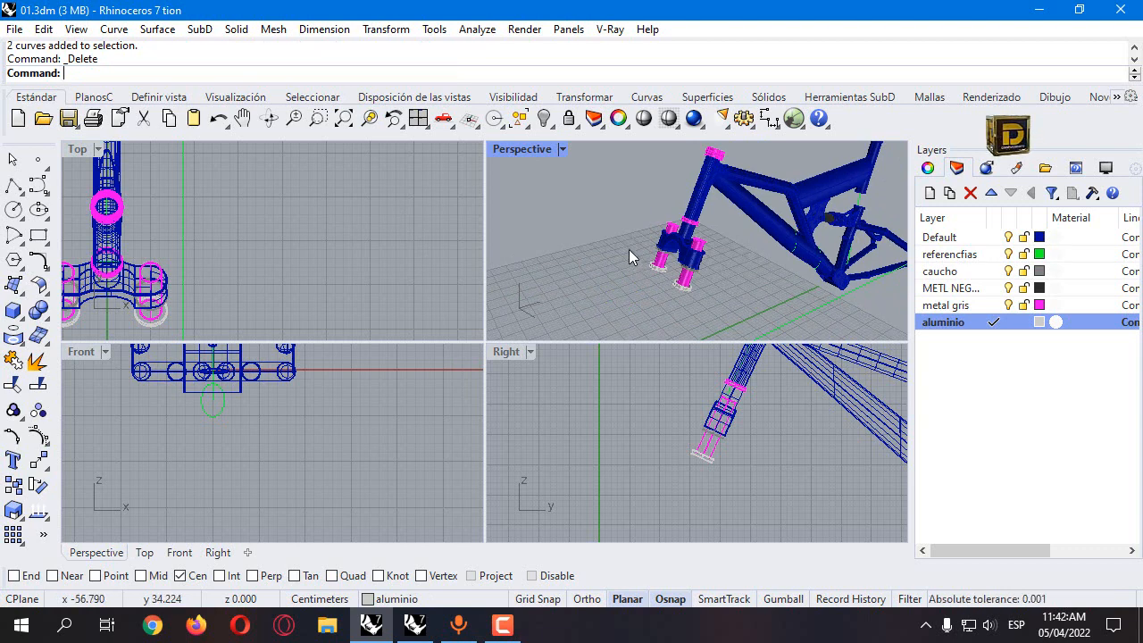
click(809, 306)
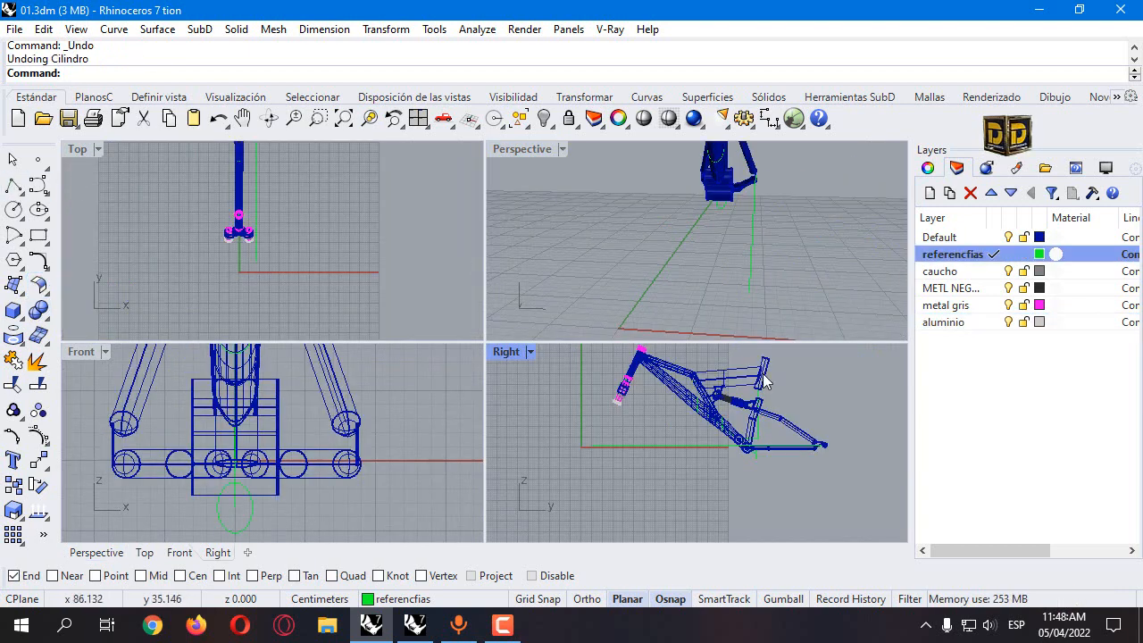
On the aluminio layer, draw a vertical 25 cm line beside the frame in the Front view
click(994, 323)
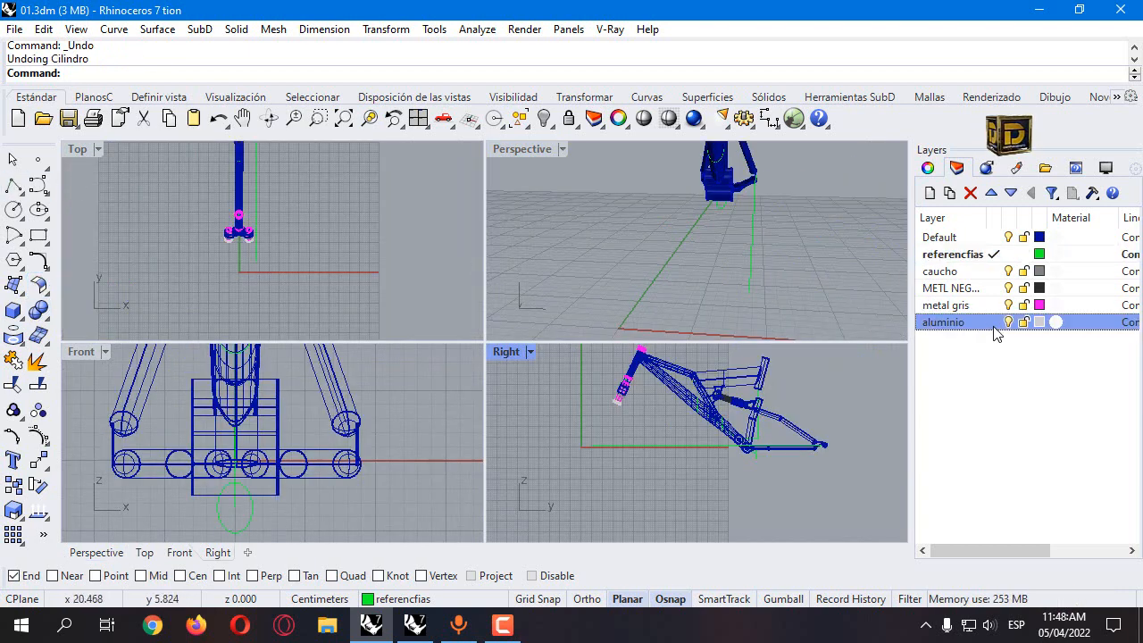
click(14, 185)
scroll(296, 472, down, 3)
click(370, 382)
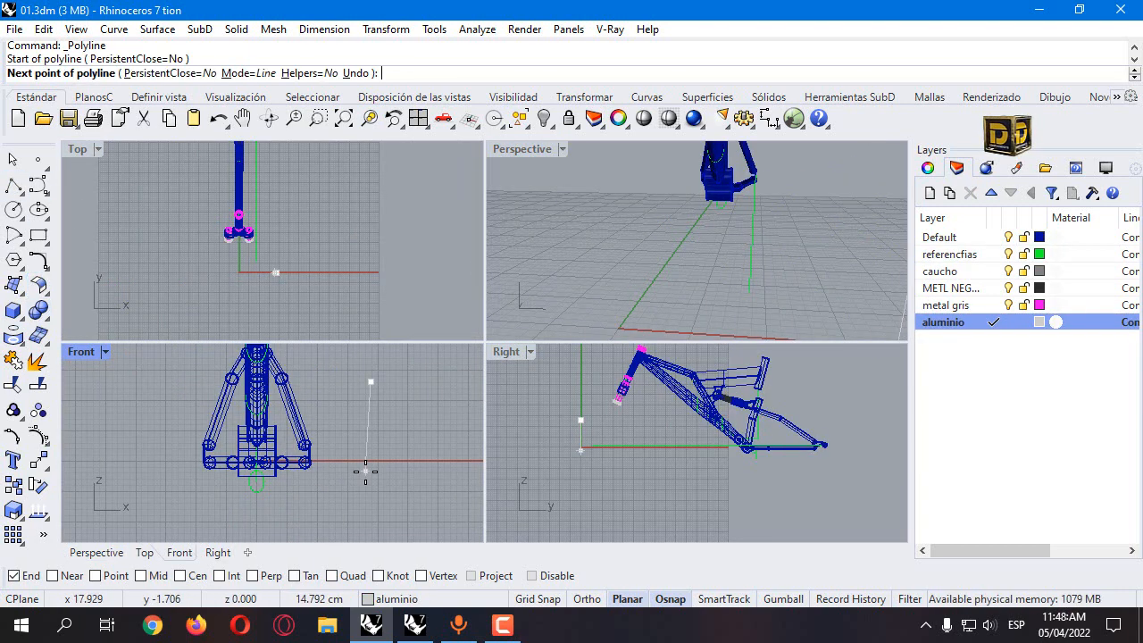
text(25)
key(Return)
scroll(370, 465, down, 1)
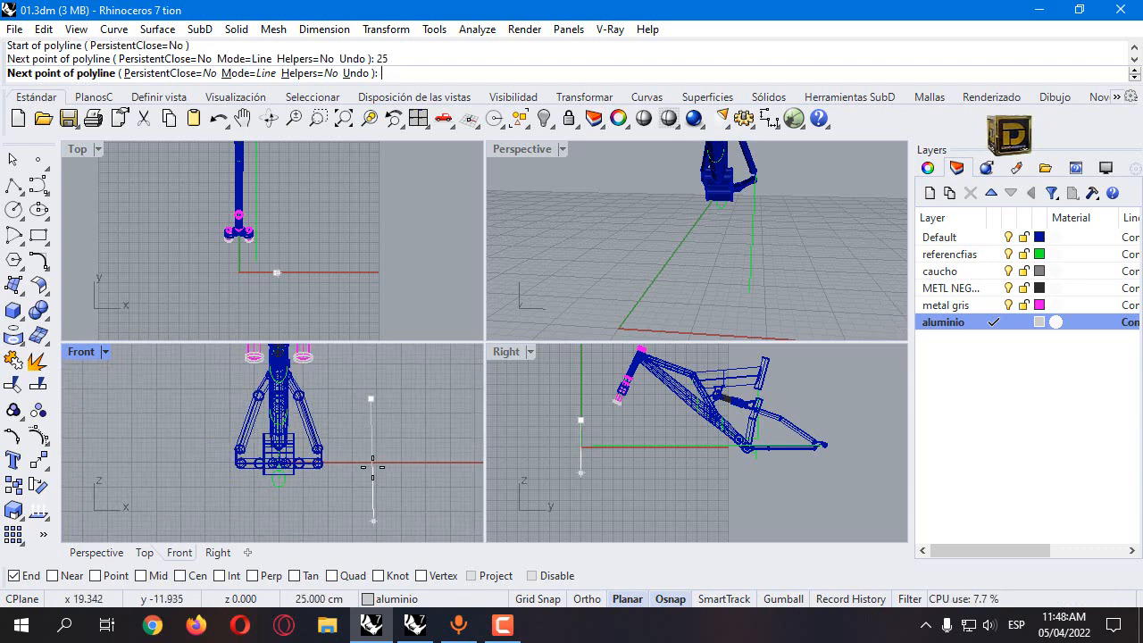
click(370, 465)
key(Return)
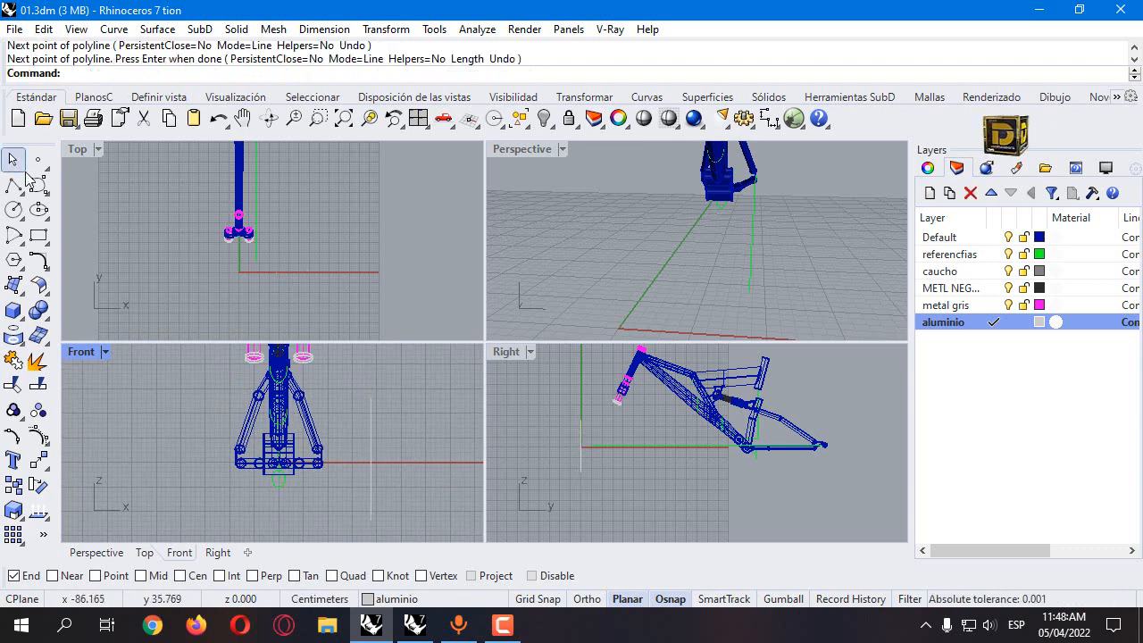
Draw a horizontal circle 2.5 cm in diameter centred on the upper end of the vertical line
click(14, 209)
click(370, 399)
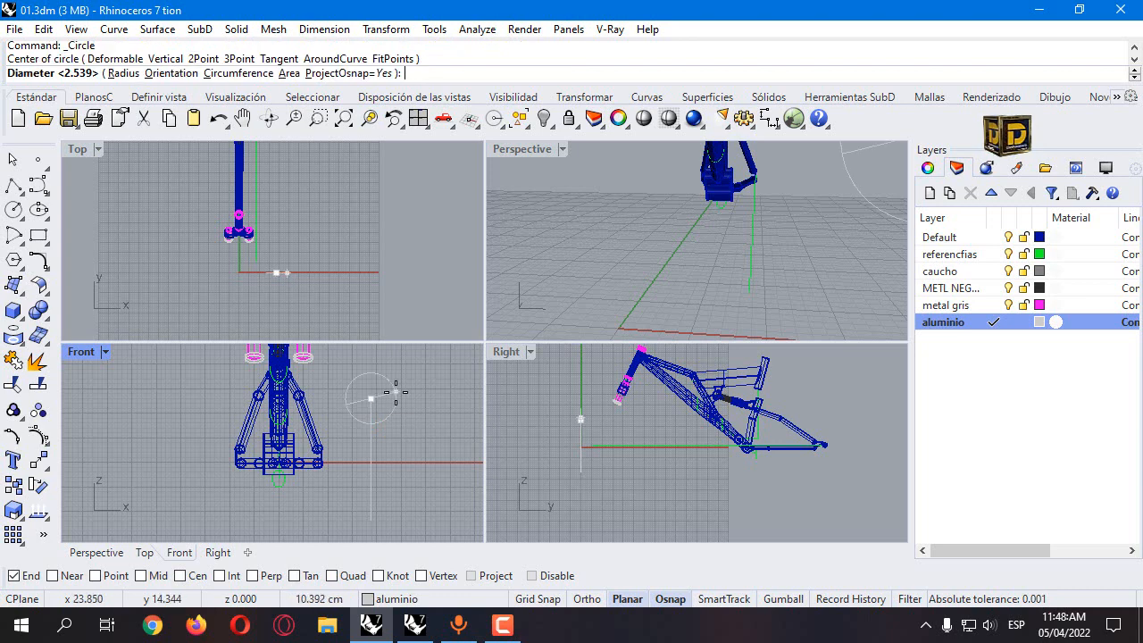
scroll(341, 248, down, 1)
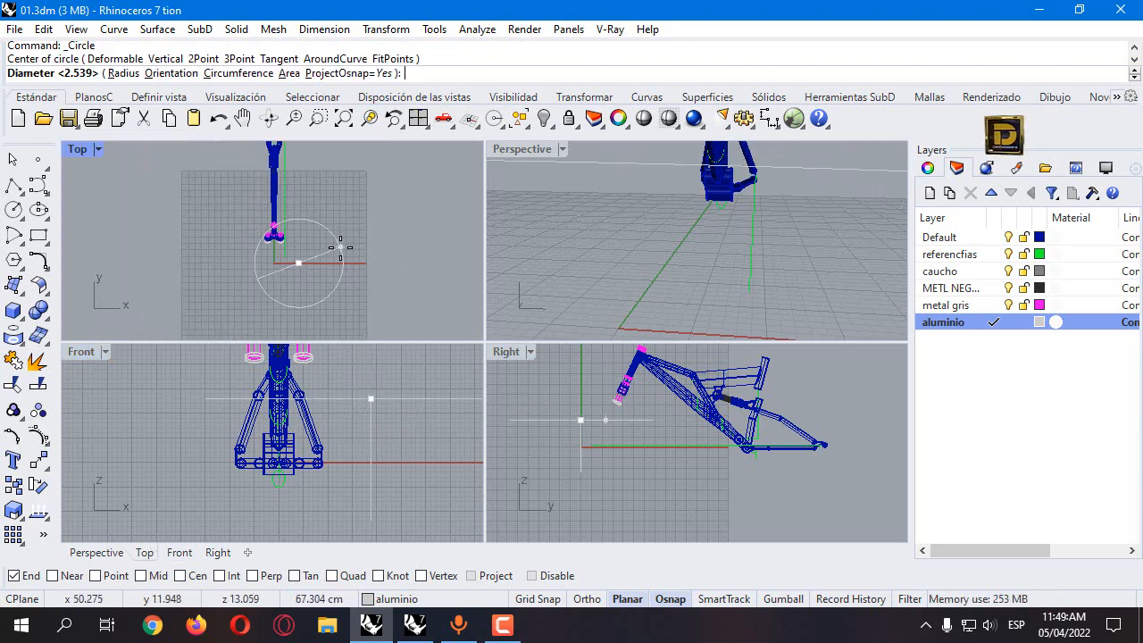
text(2.5)
key(Return)
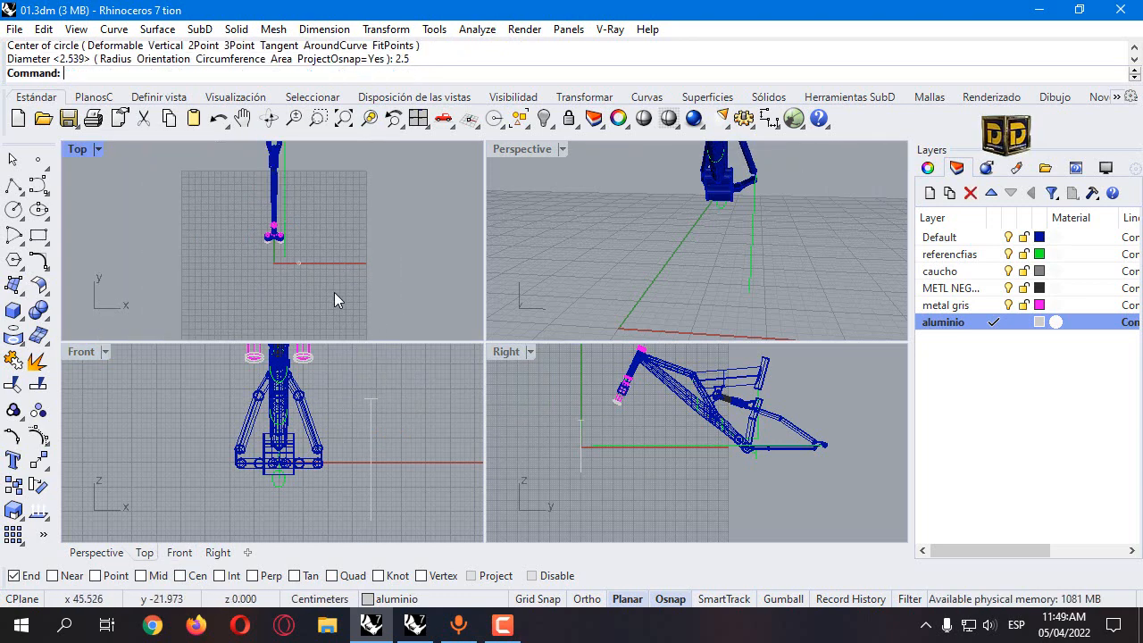
Draw a second horizontal circle 2.5 cm in diameter centred on the vertical line's midpoint, and select both circles
key(Return)
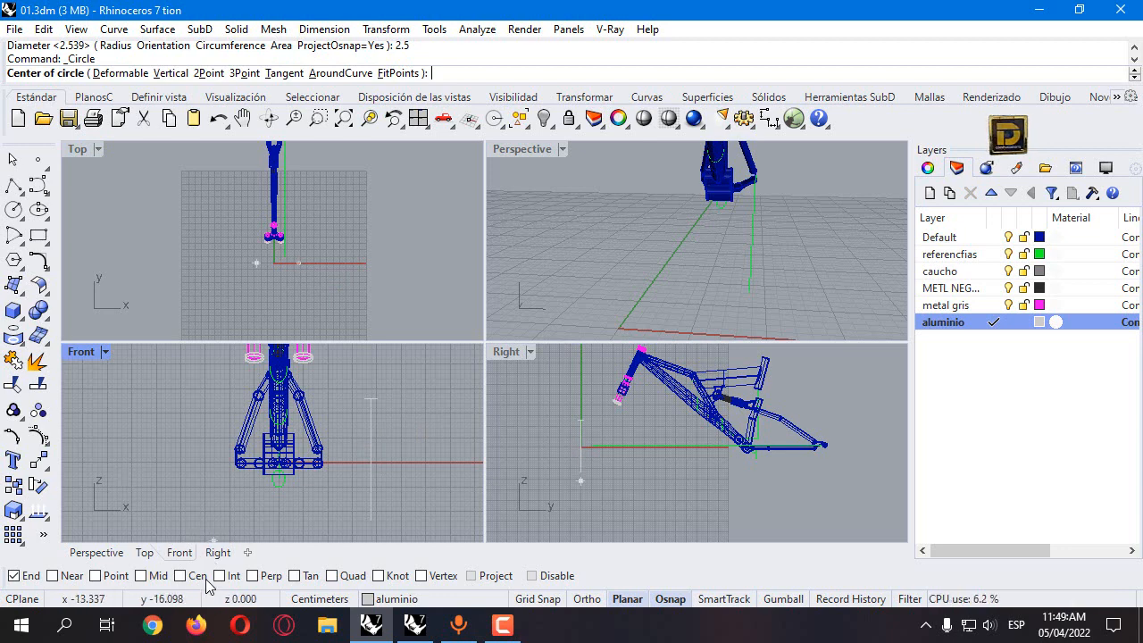
click(370, 461)
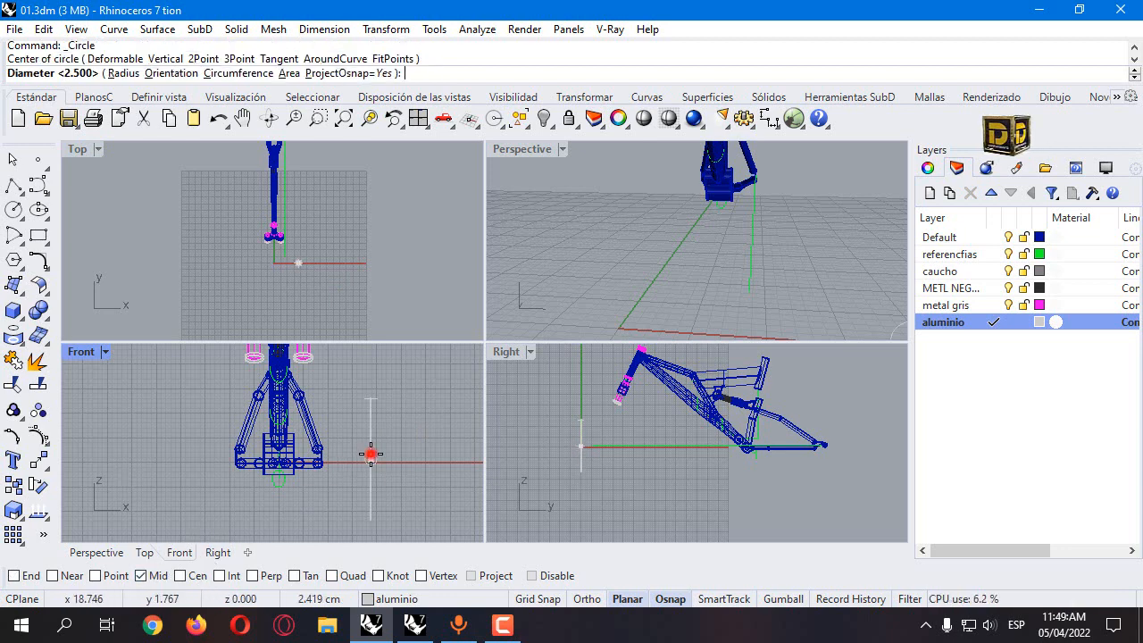
text(2.5)
key(Return)
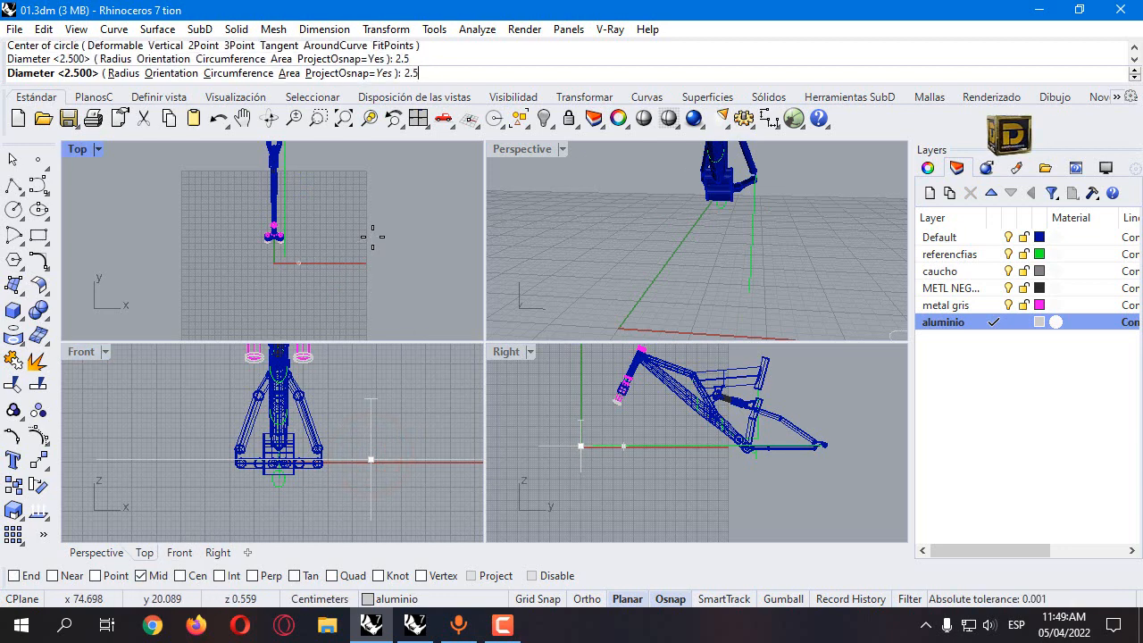
scroll(295, 268, up, 5)
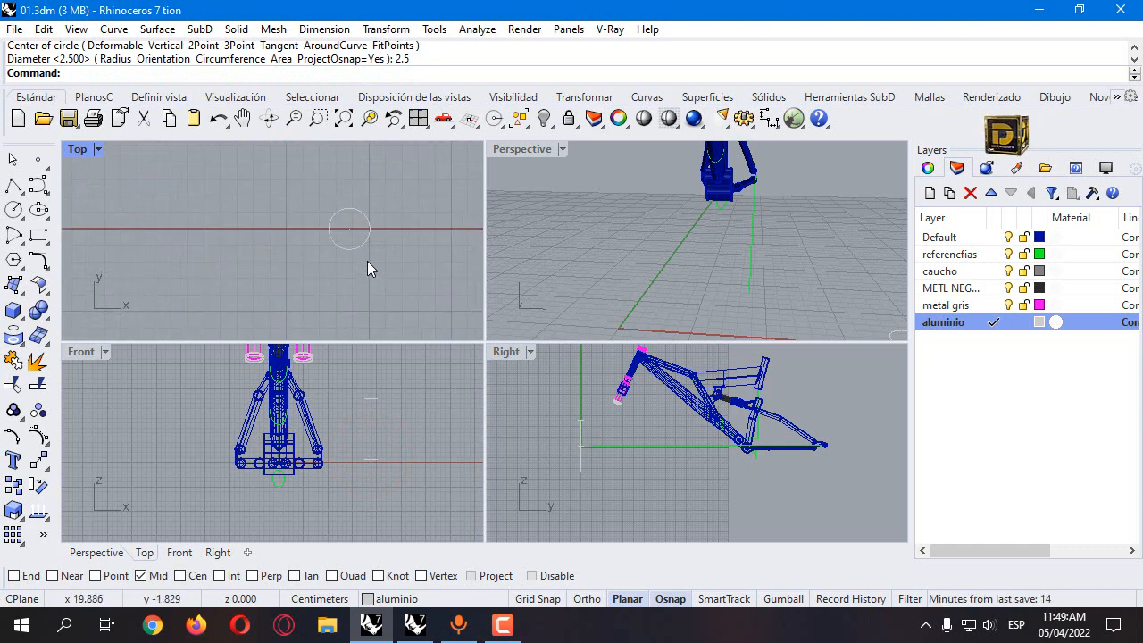
drag(373, 246, 366, 251)
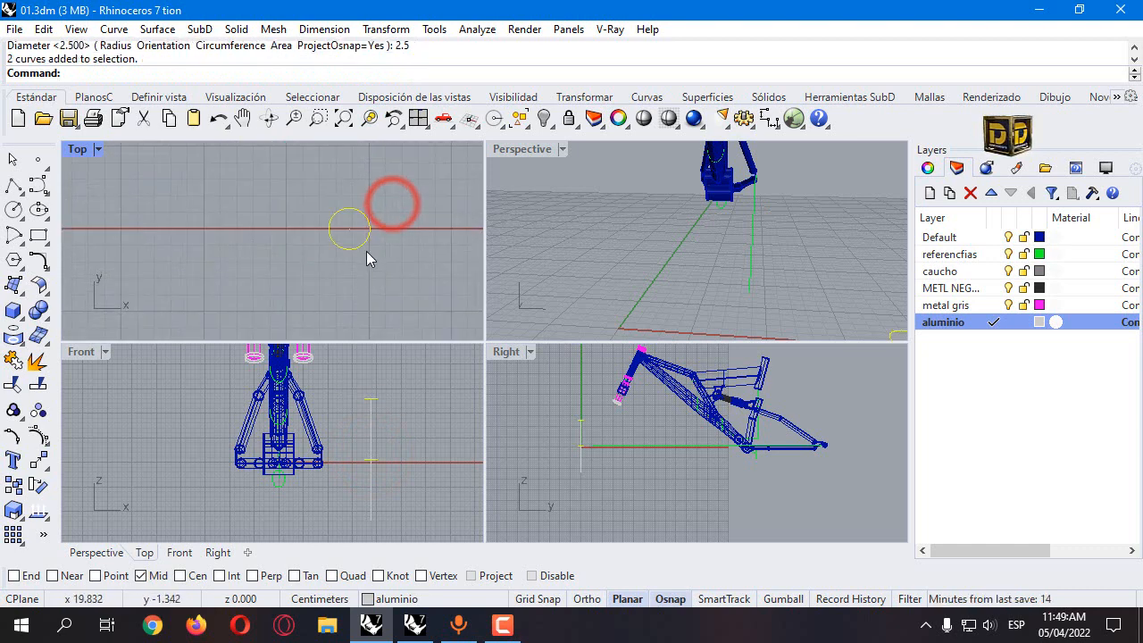
click(13, 208)
right_click(14, 576)
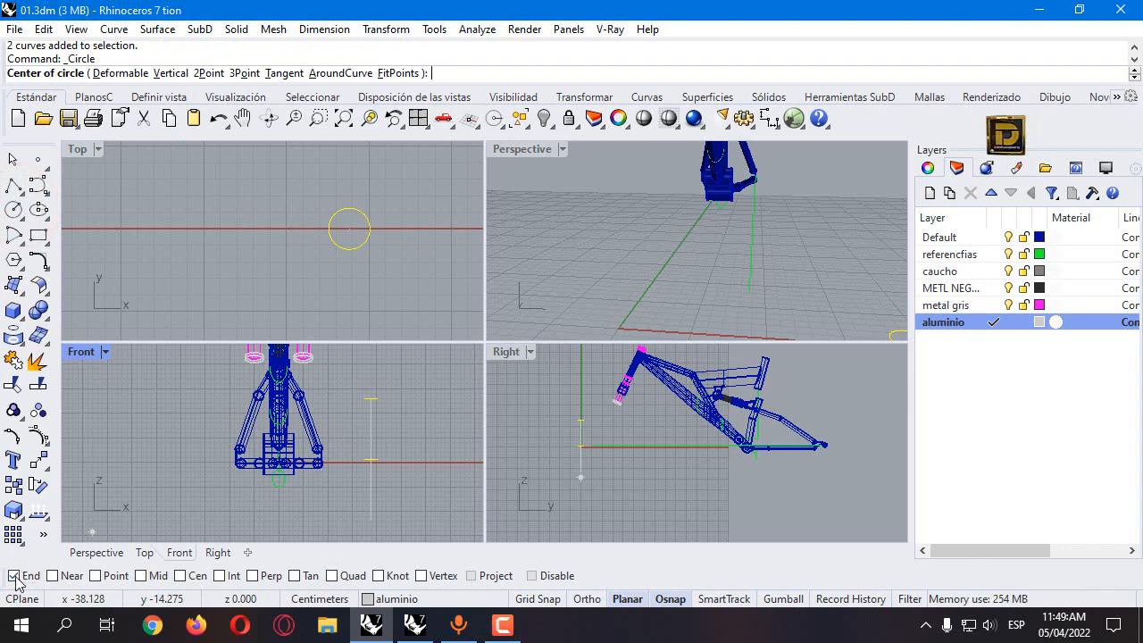
click(364, 520)
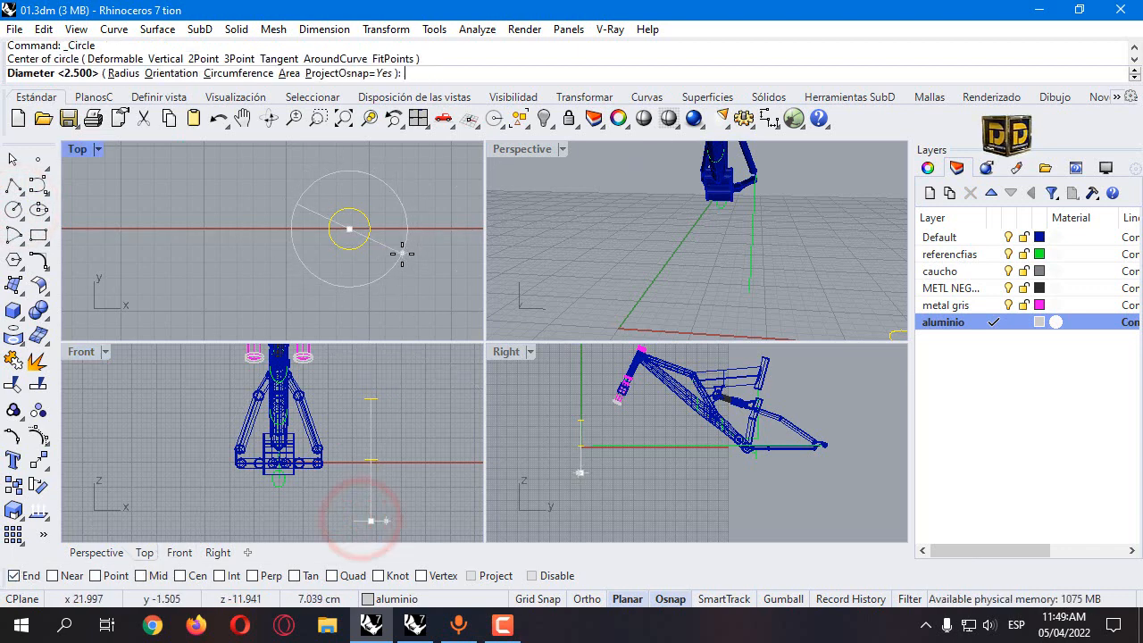
key(Escape)
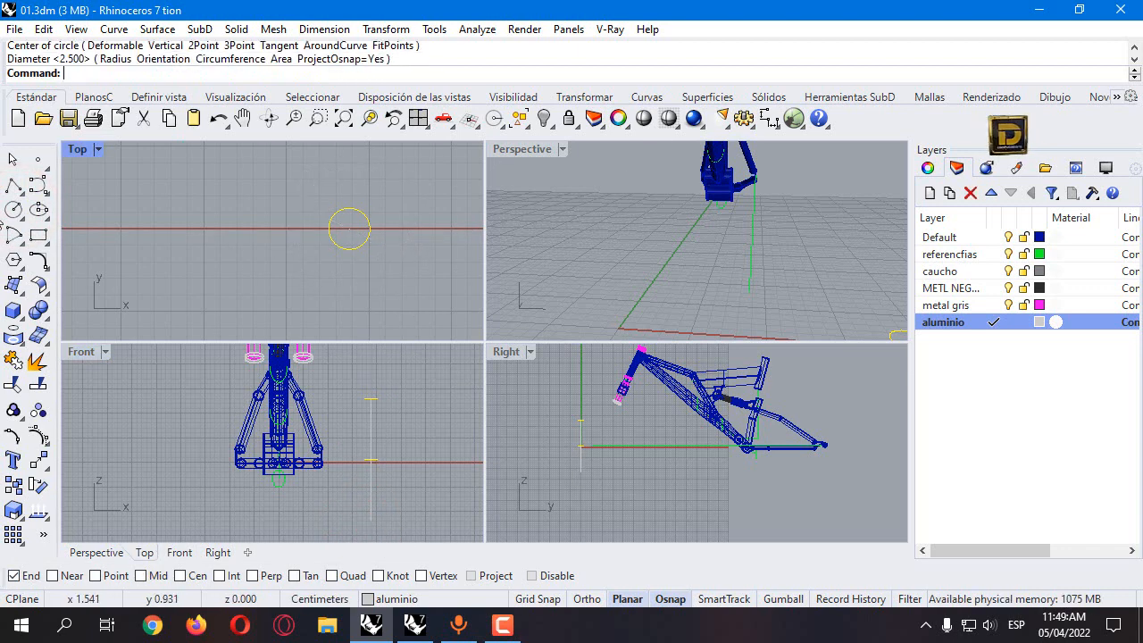
Draw an ellipse centred on the vertical line's lower end, with half-axes of about 1.2 cm front to back and 0.4 cm sideways
click(36, 210)
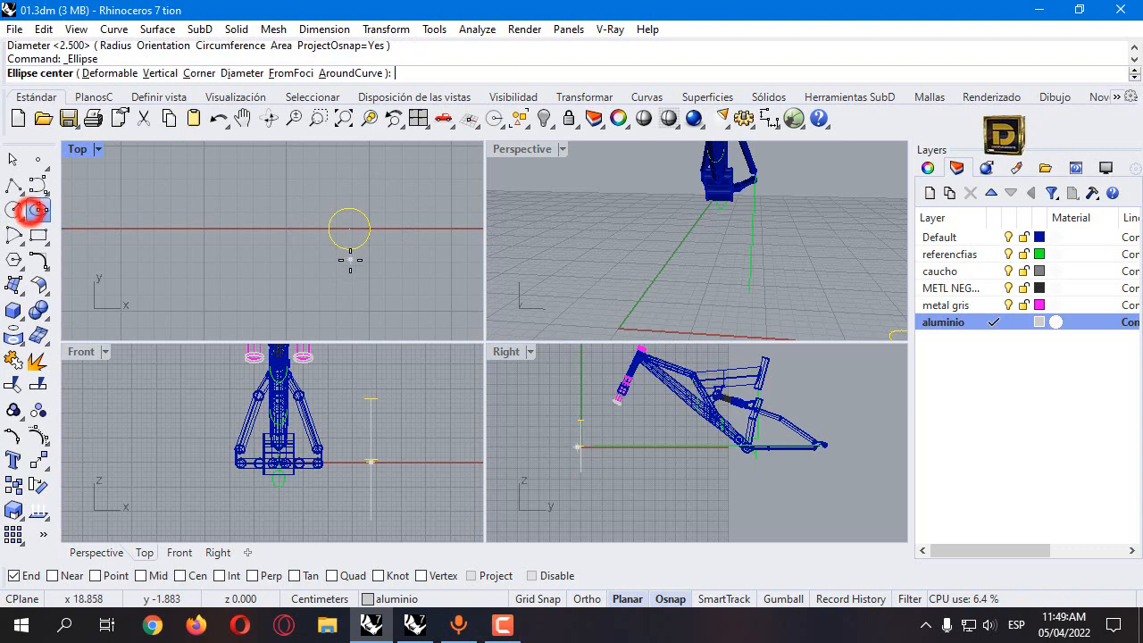
click(371, 520)
scroll(329, 212, up, 6)
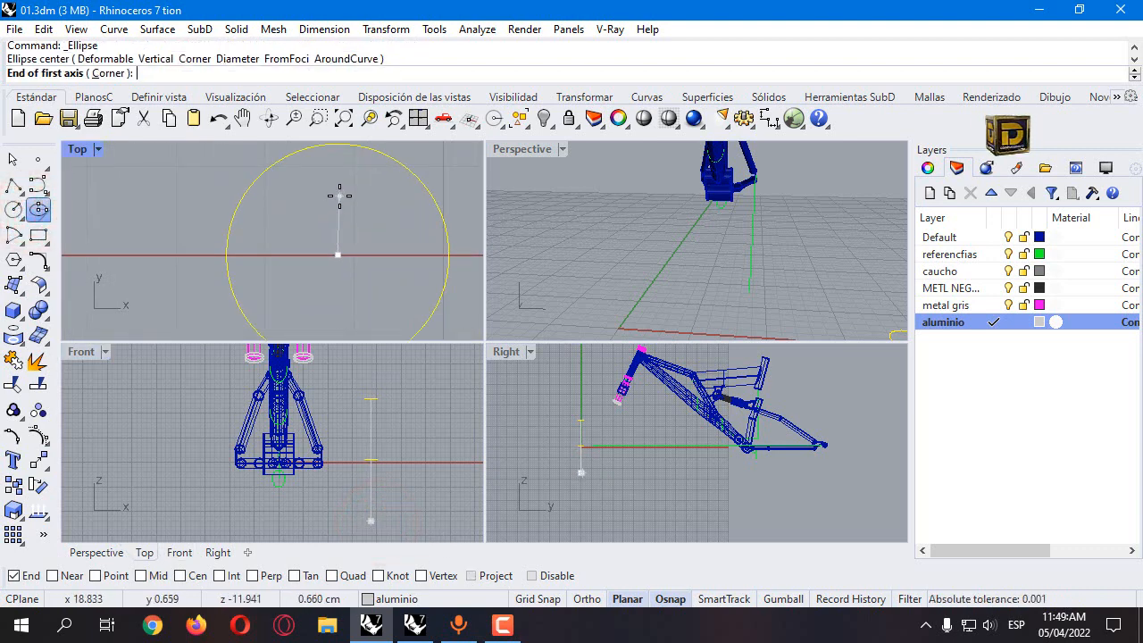
key(shift)
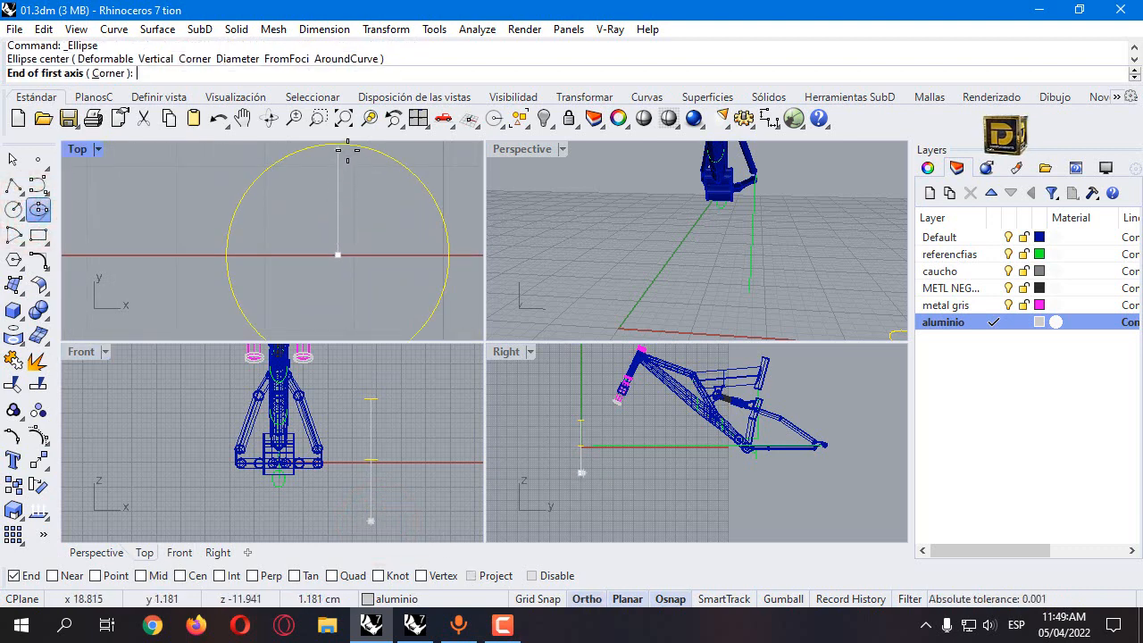
click(348, 148)
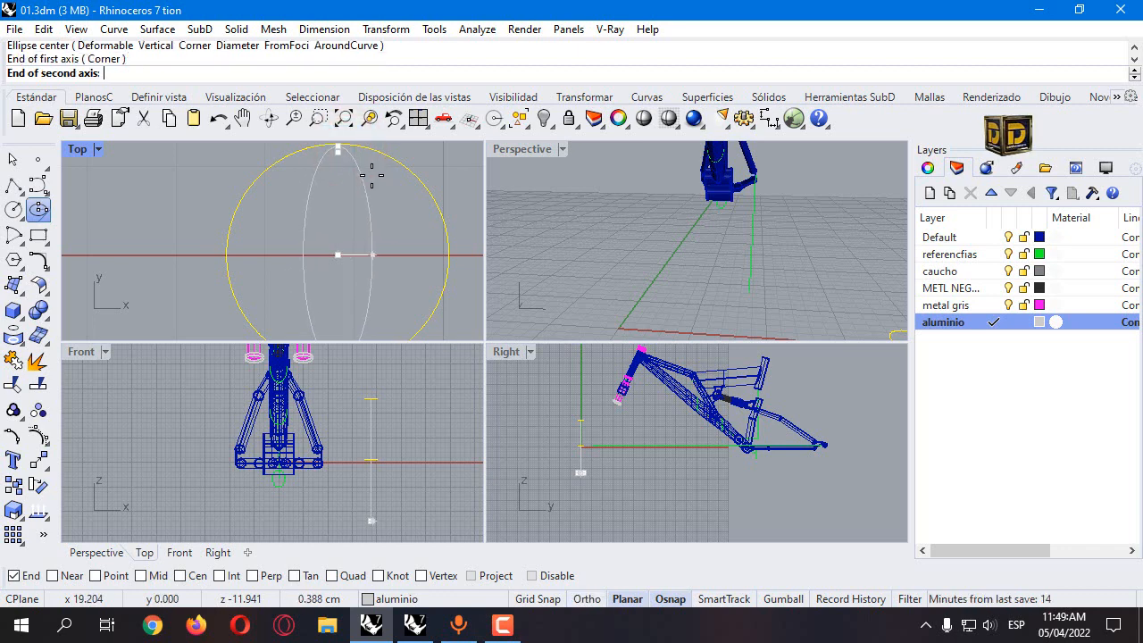
text(.)
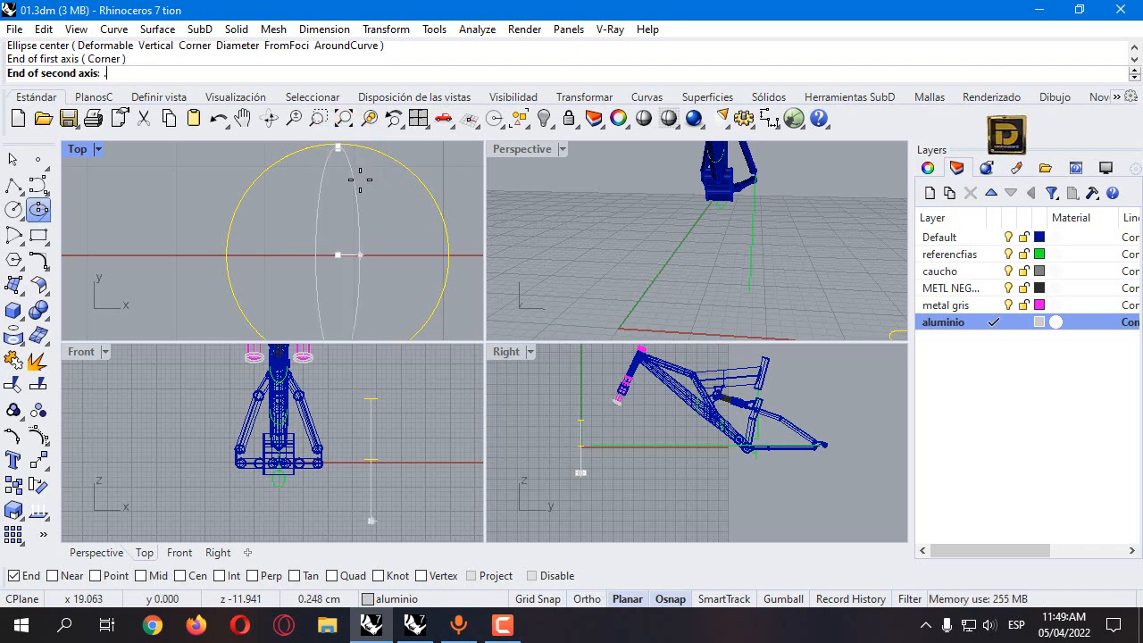
text(8)
key(BackSpace)
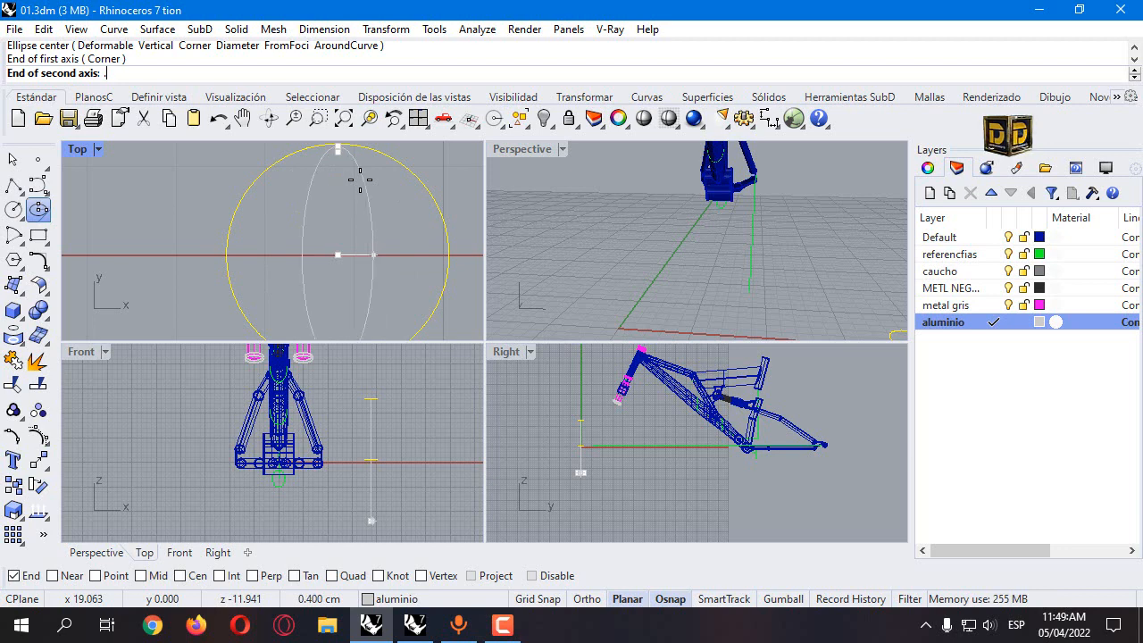
text(4)
click(361, 250)
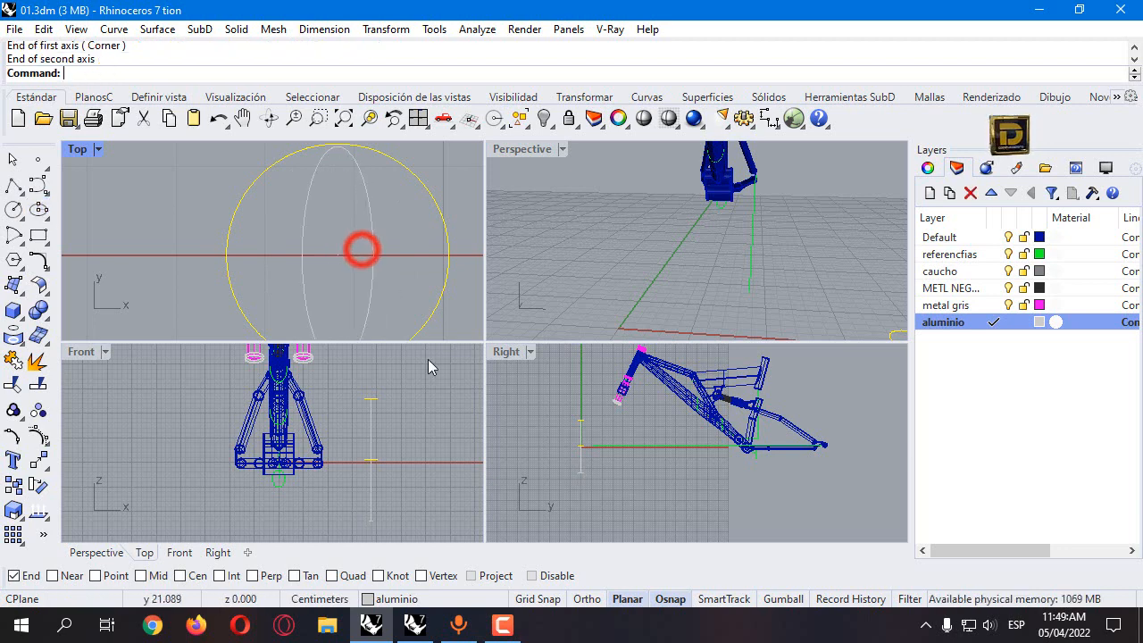
Sweep a surface along the vertical line through the two circles and the ellipse with Sweep 1 Rail
click(21, 292)
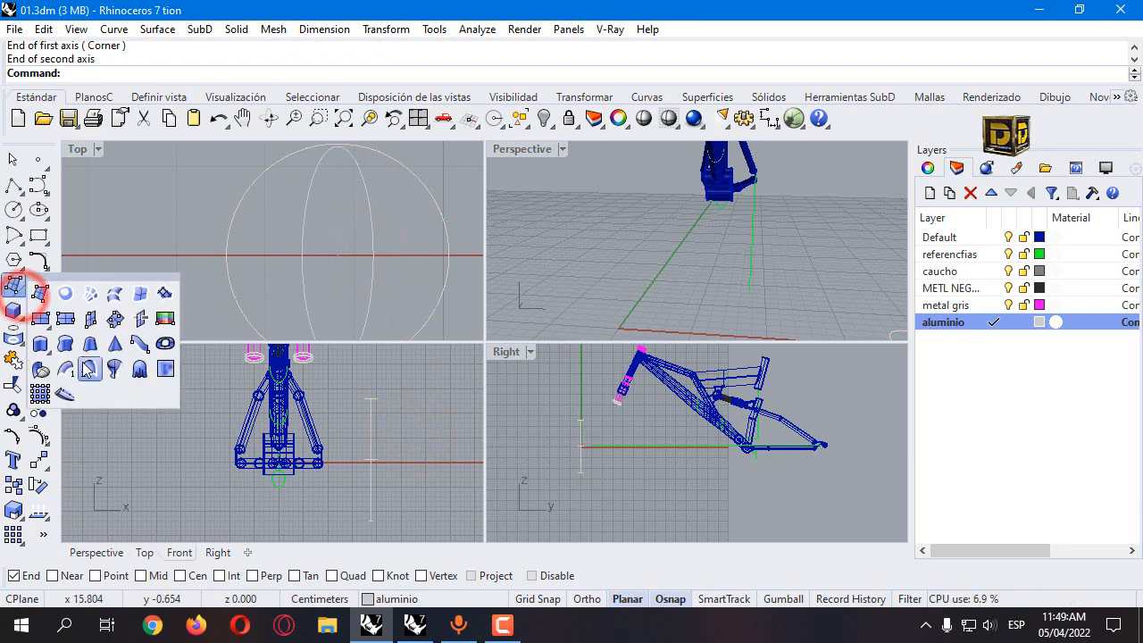
click(37, 360)
click(371, 398)
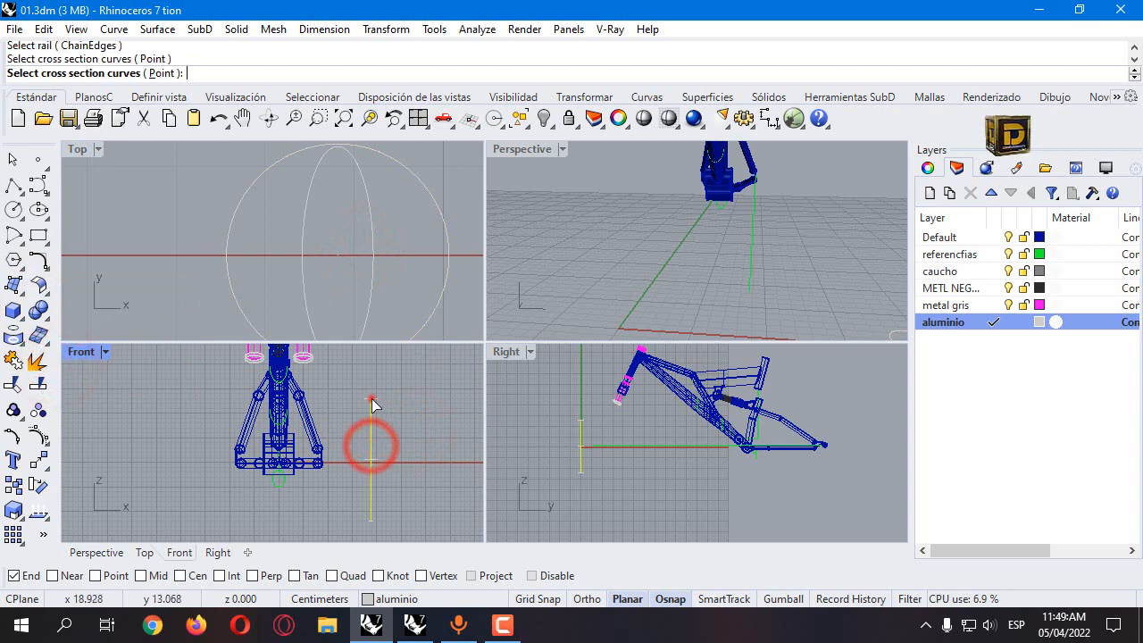
drag(349, 446, 384, 528)
key(Return)
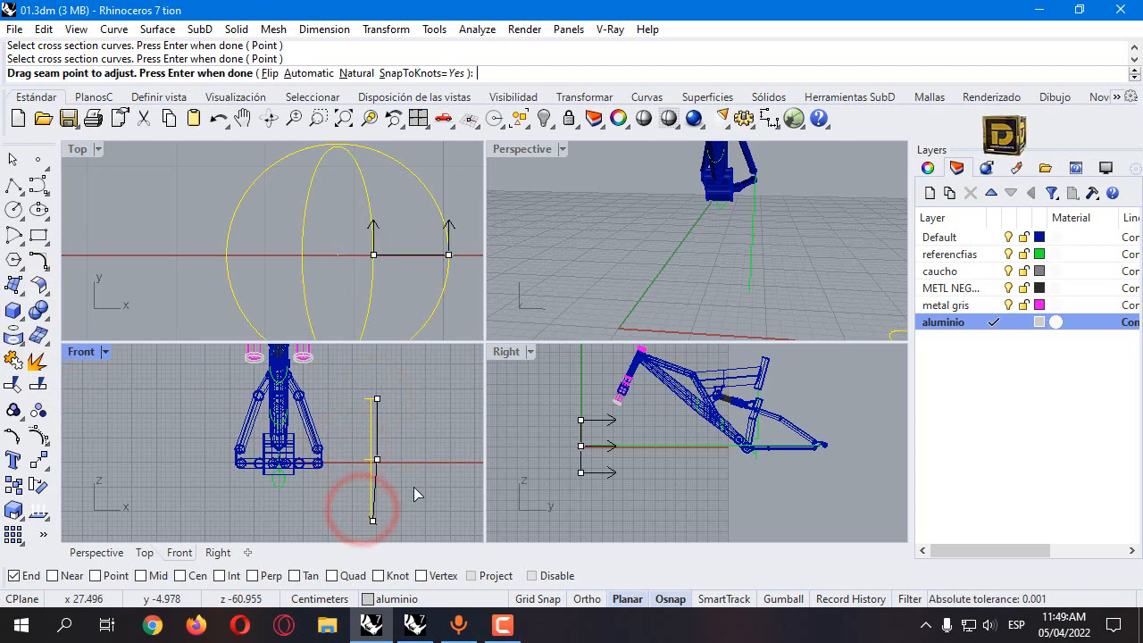
key(Return)
click(398, 569)
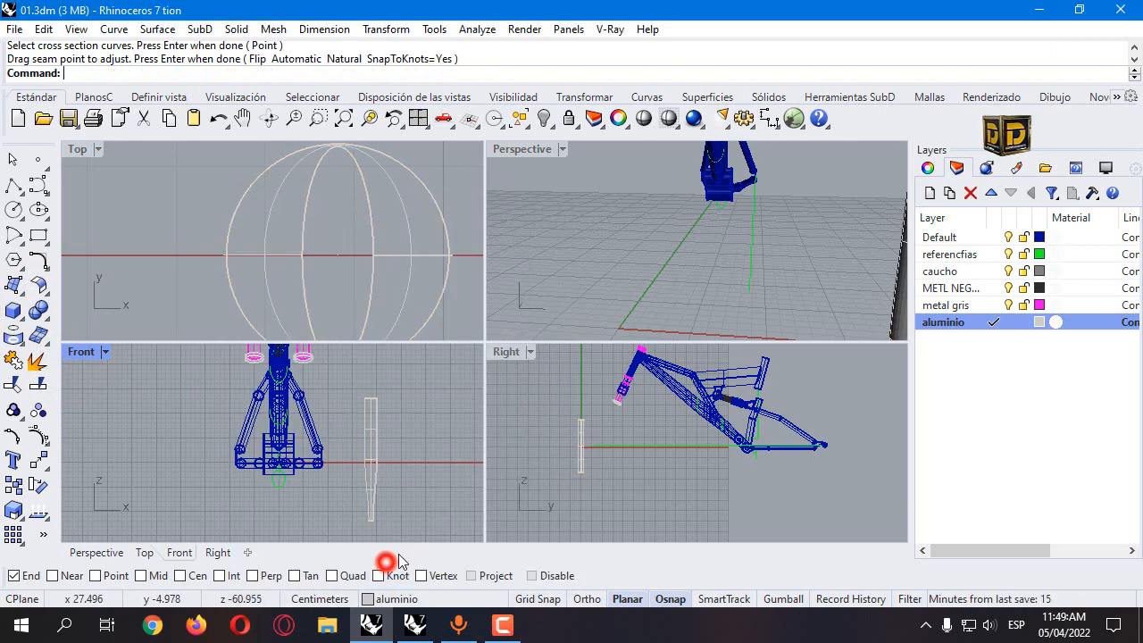
Cap both open ends of the swept fork tube and inspect it in the Perspective view
scroll(696, 240, down, 3)
scroll(697, 240, down, 2)
scroll(721, 243, up, 7)
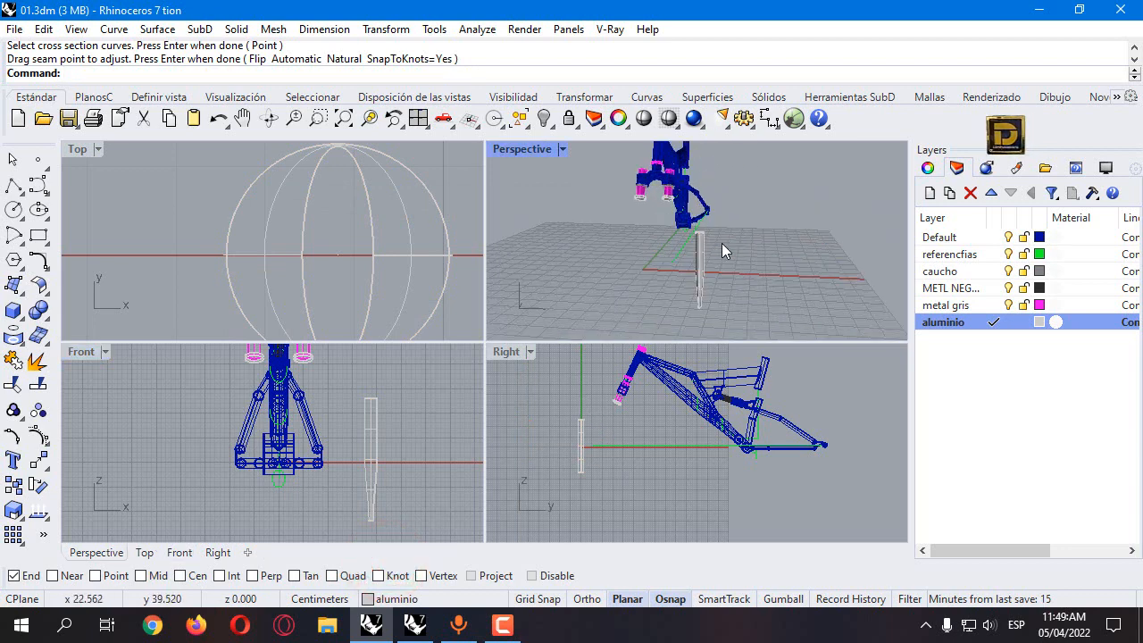
right_drag(722, 243, 677, 238)
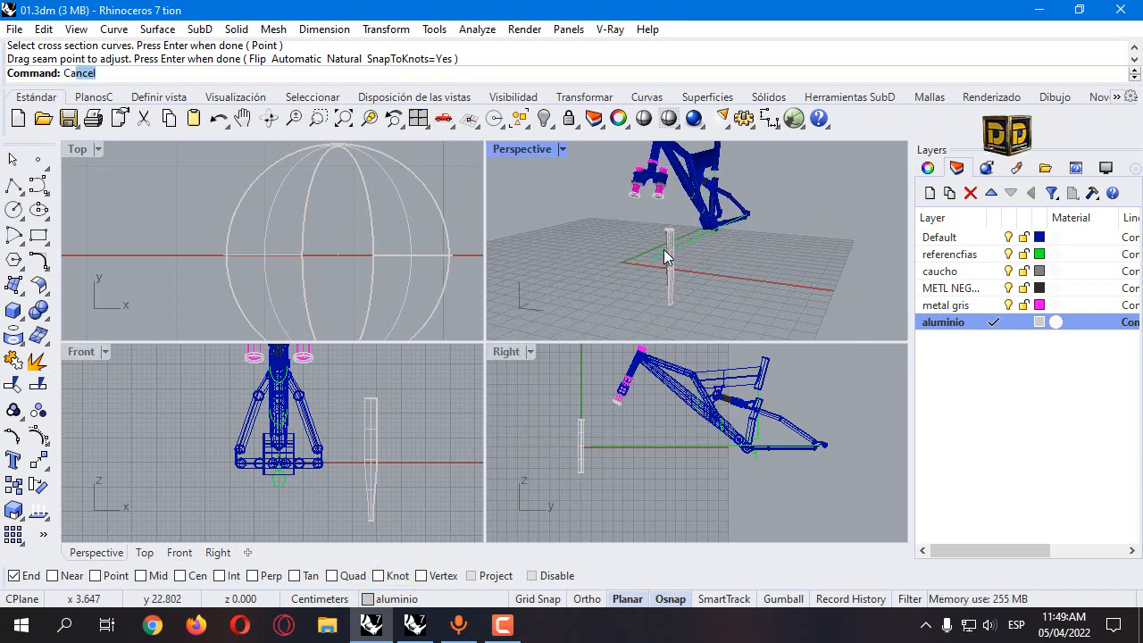
key(Return)
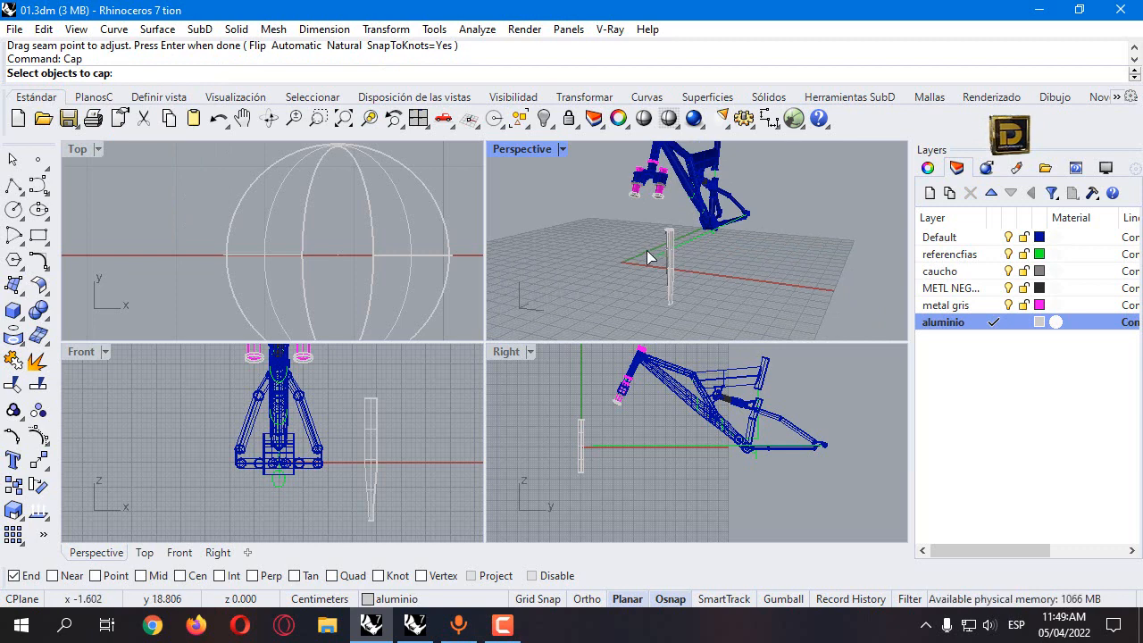
click(674, 284)
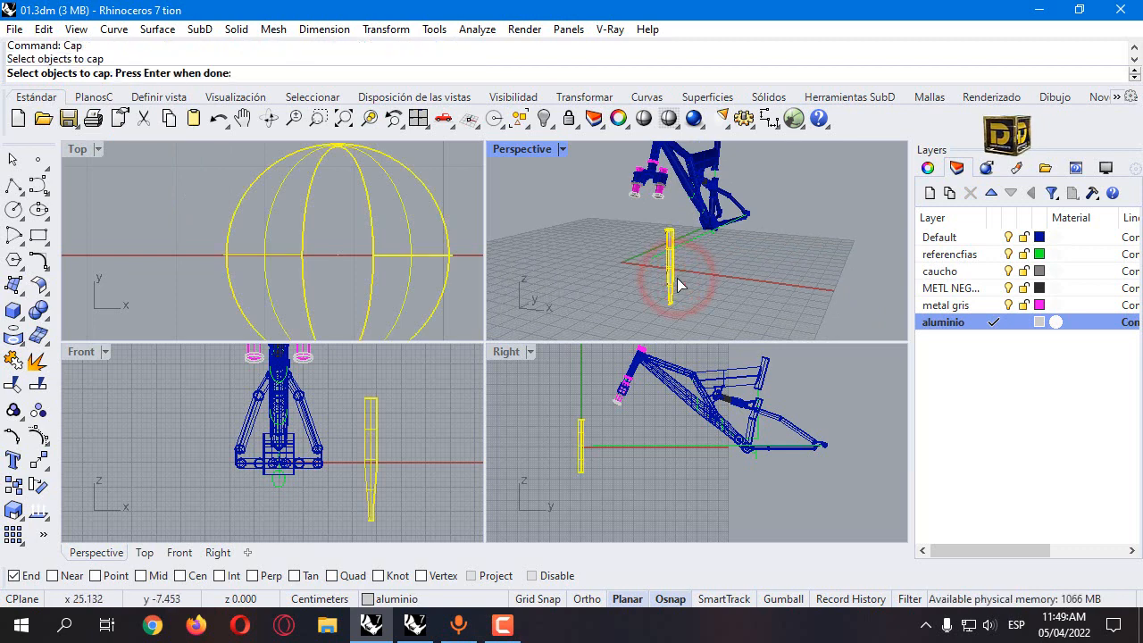
key(Return)
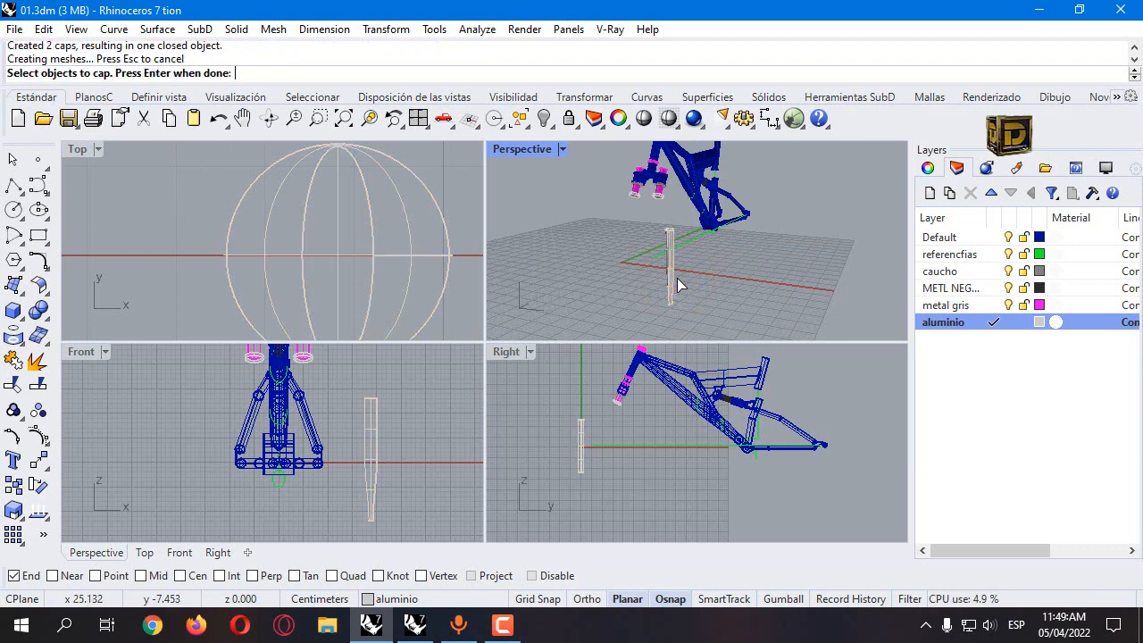
scroll(686, 240, up, 5)
right_drag(658, 221, 616, 259)
scroll(590, 420, up, 6)
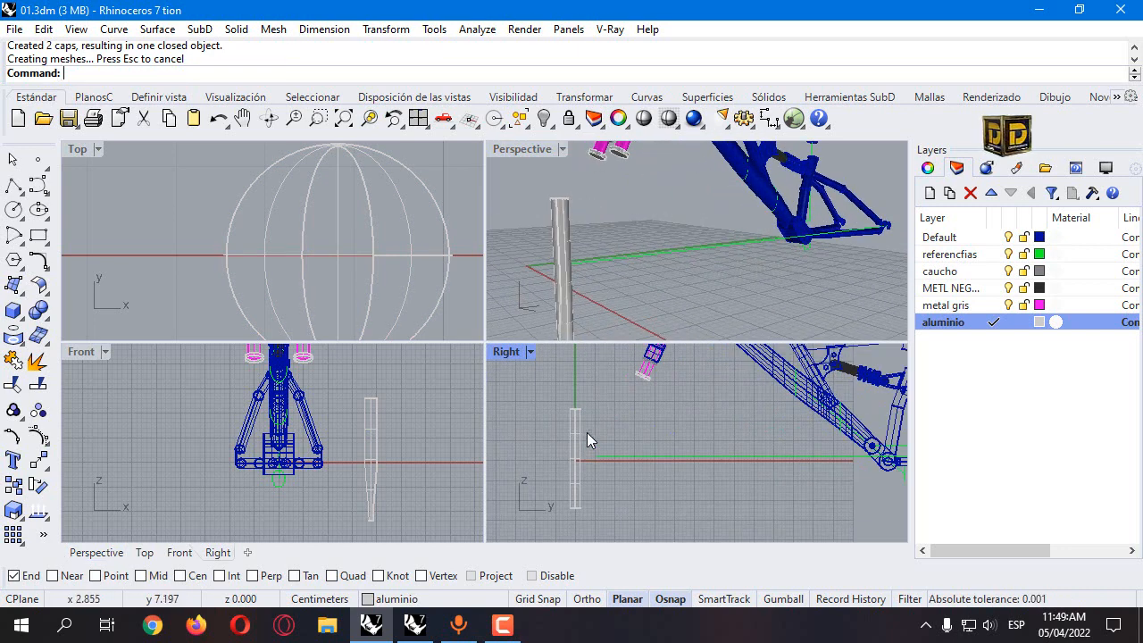
Move the capped tube in the Right view from its upper end's centre to the centre of the aluminium collar's lower face
click(581, 409)
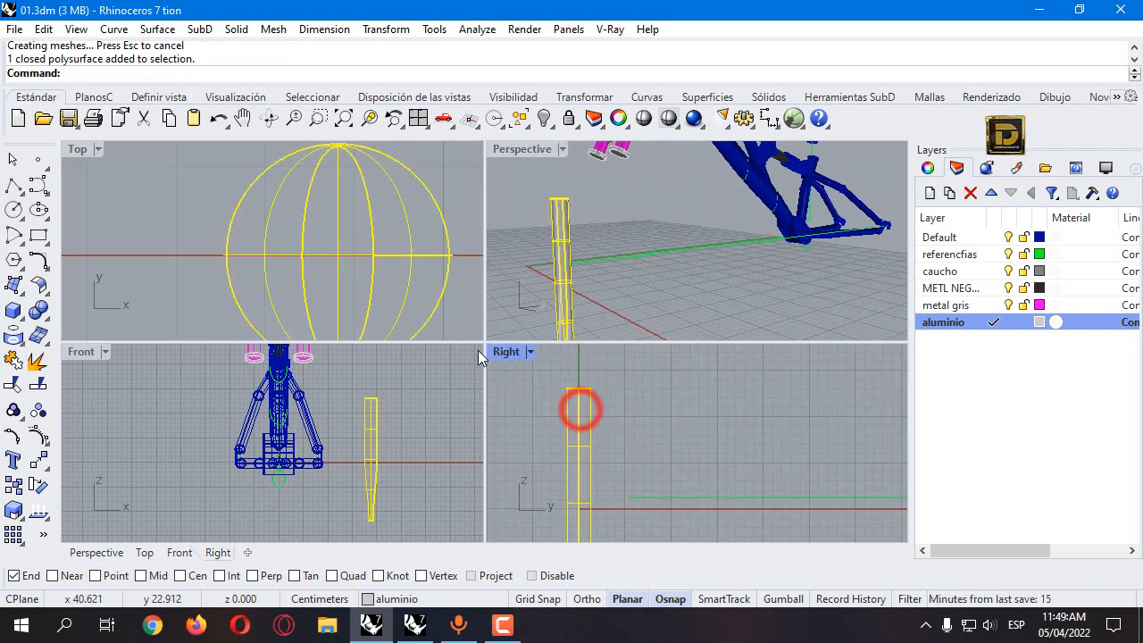
double_click(503, 350)
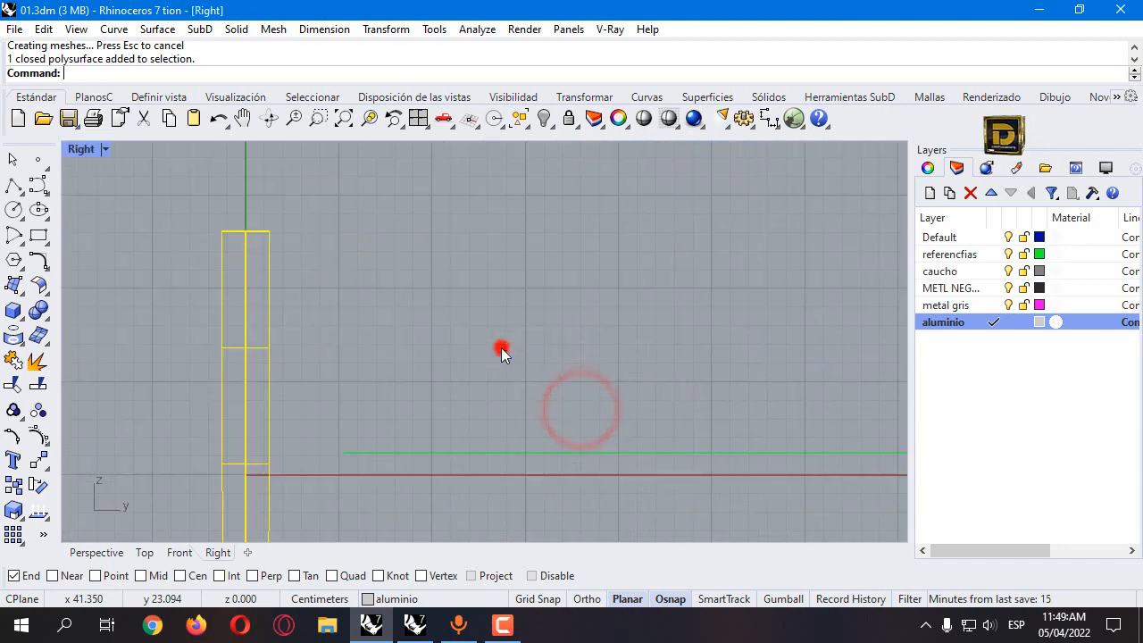
click(38, 459)
scroll(362, 339, down, 4)
scroll(357, 319, up, 3)
click(317, 366)
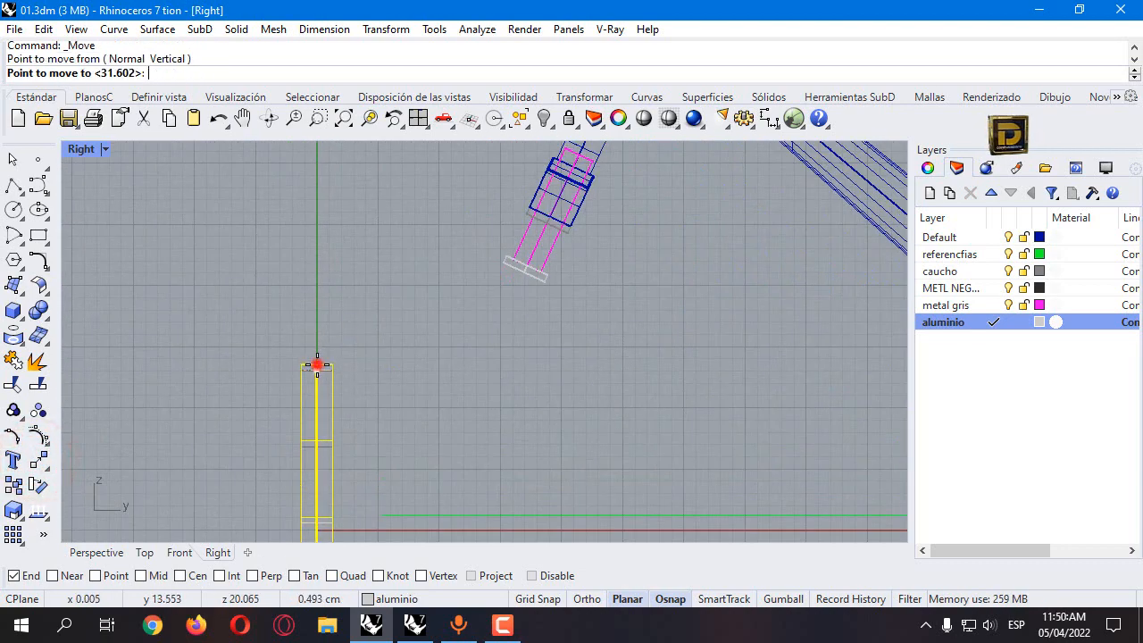
key(Return)
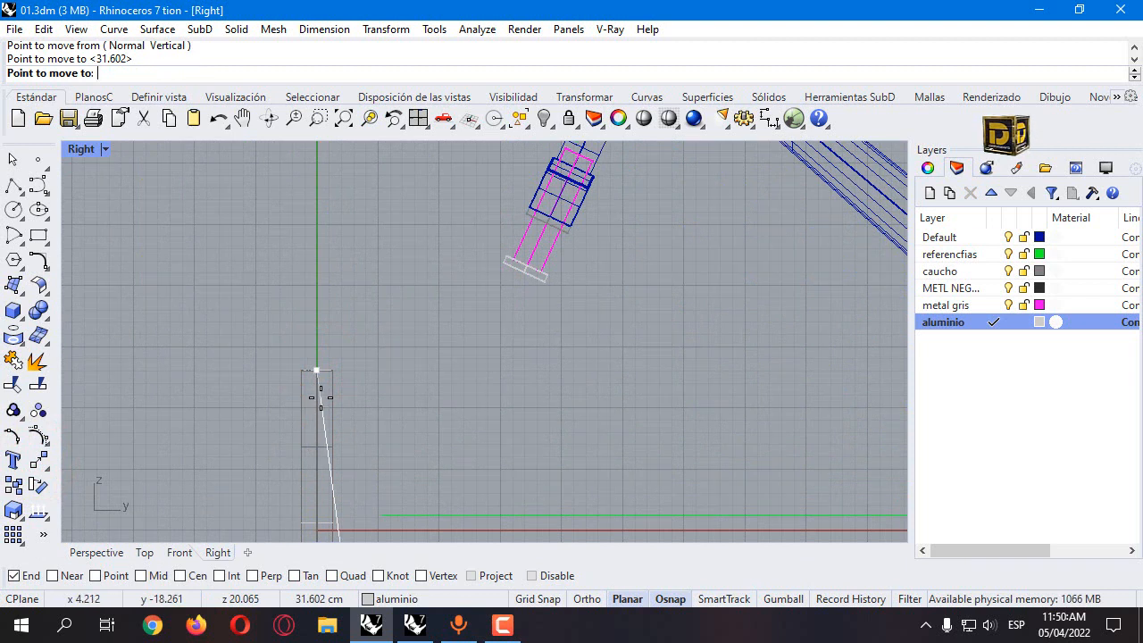
click(321, 397)
right_click(192, 575)
key(Return)
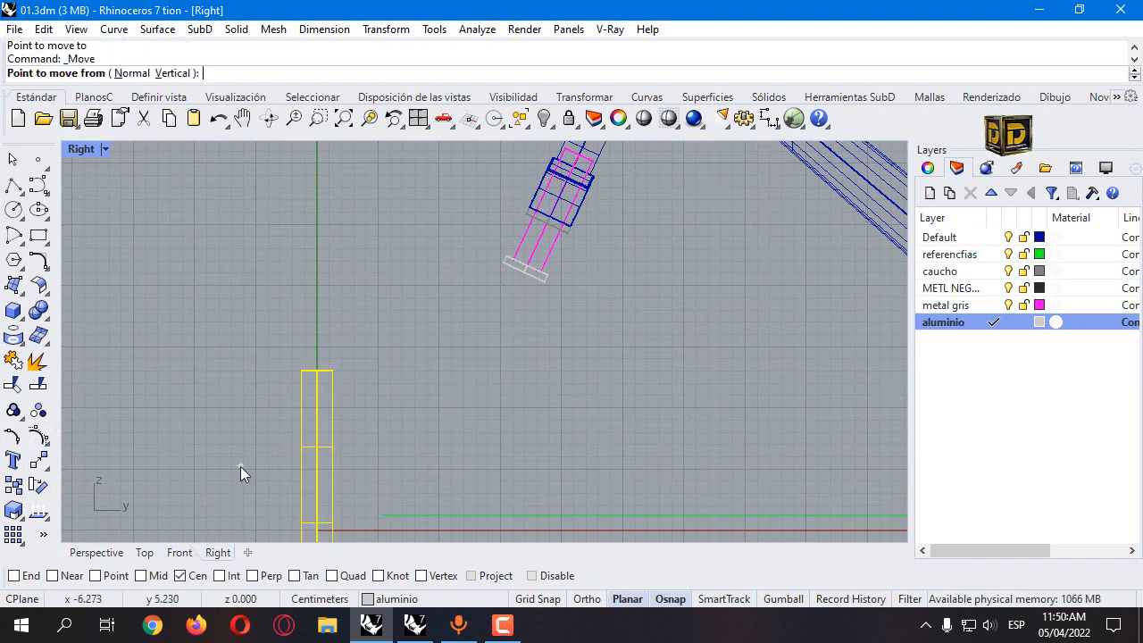
click(314, 373)
click(529, 277)
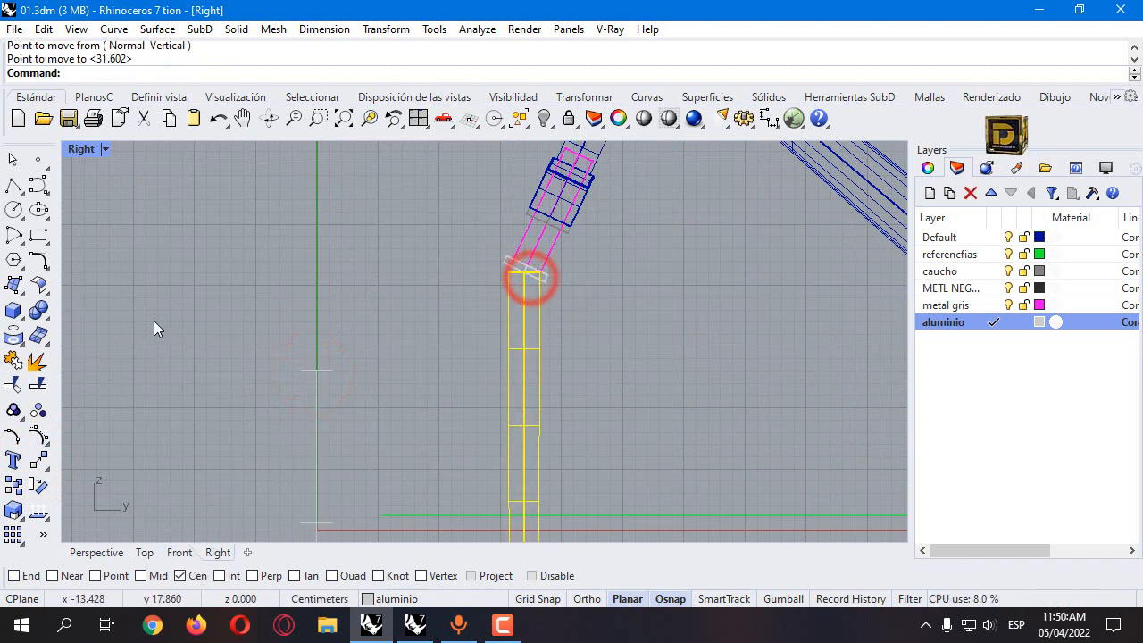
Rotate the tube -25° about its upper centre in the Right view so that it aligns with the inclined collar
click(37, 483)
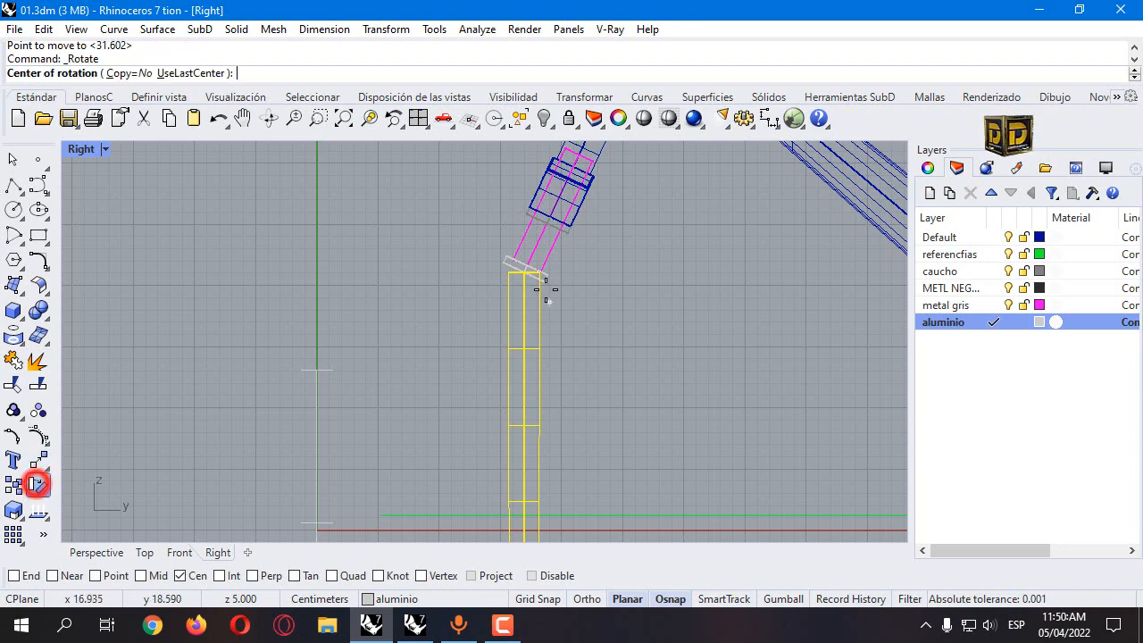
scroll(545, 290, up, 3)
click(513, 275)
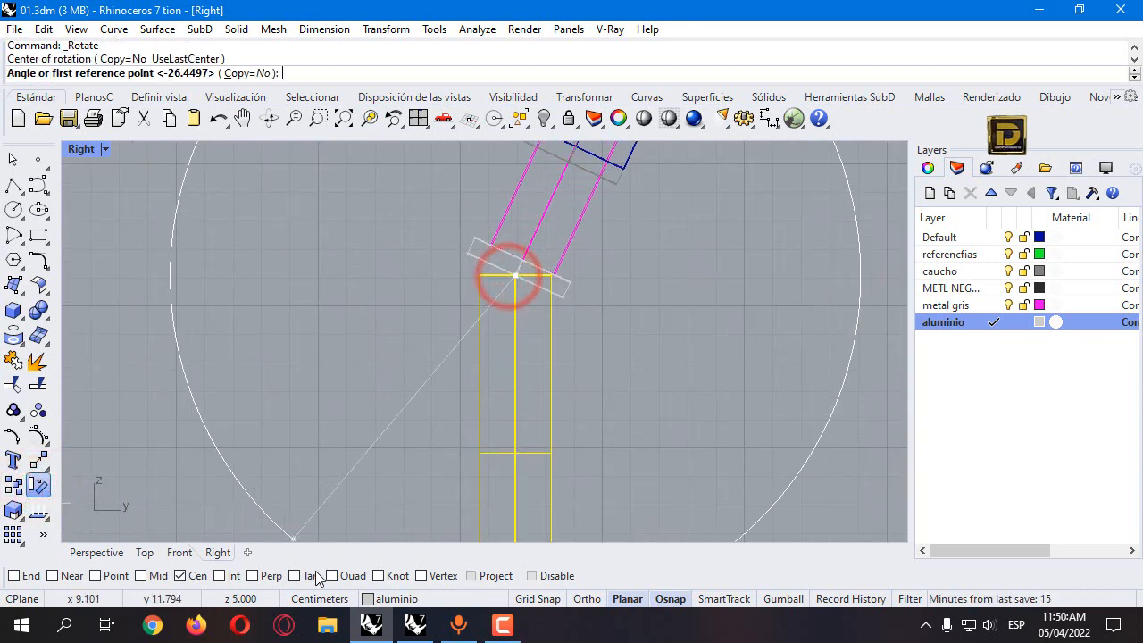
right_click(344, 576)
click(478, 273)
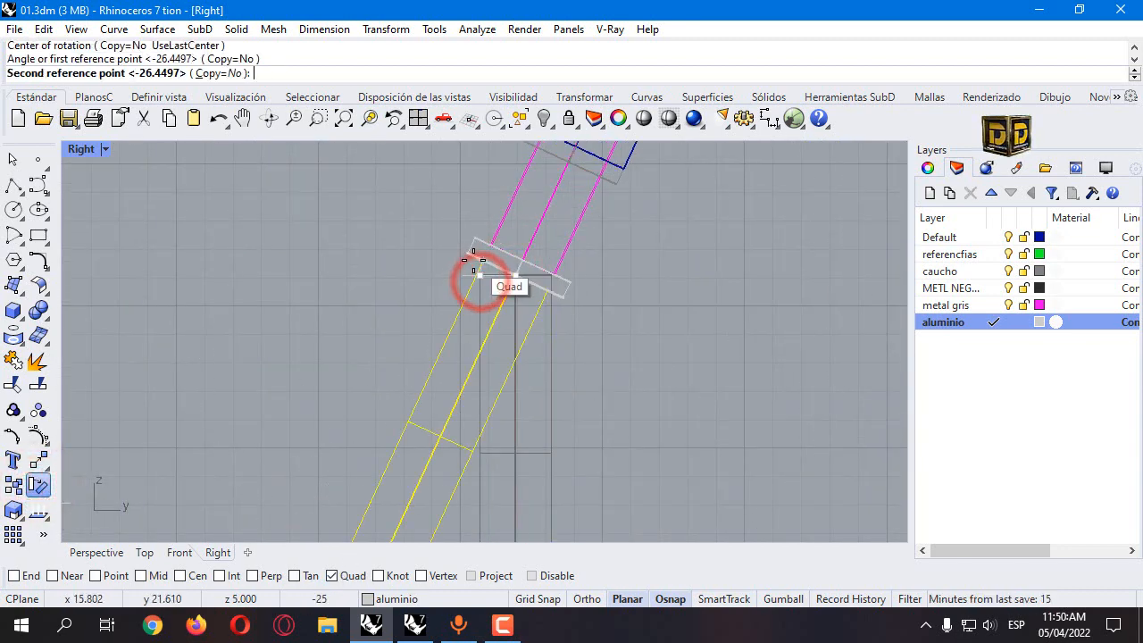
click(474, 261)
On the referencfias layer, draw a straight line about 25 cm long along the tube's rear edge between its lower and upper quadrant points
scroll(474, 261, down, 5)
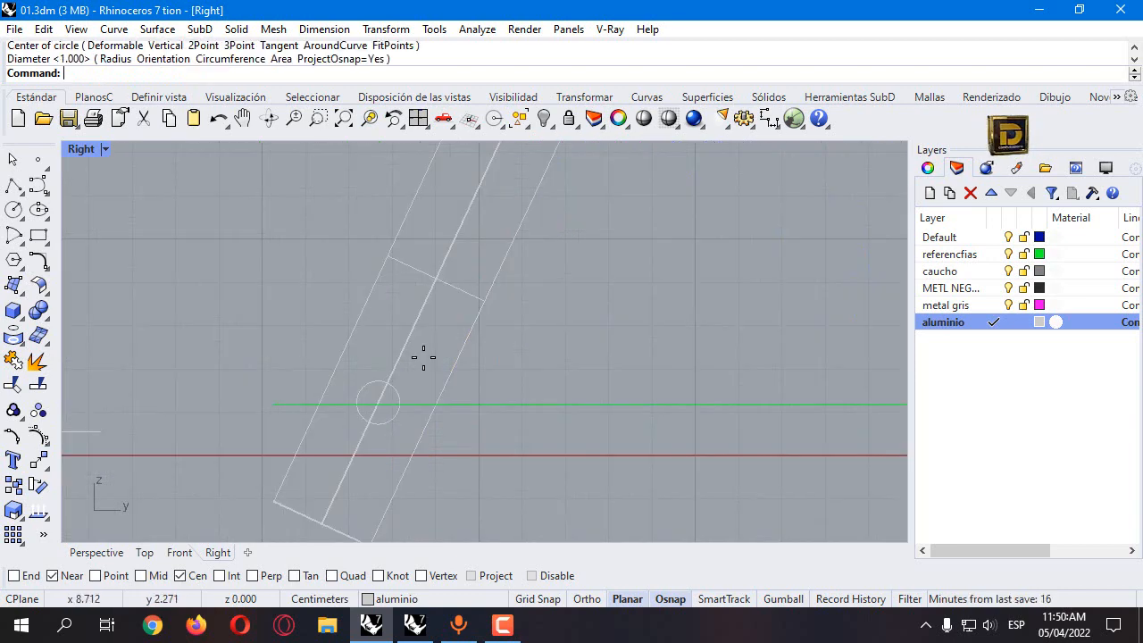
scroll(401, 346, down, 1)
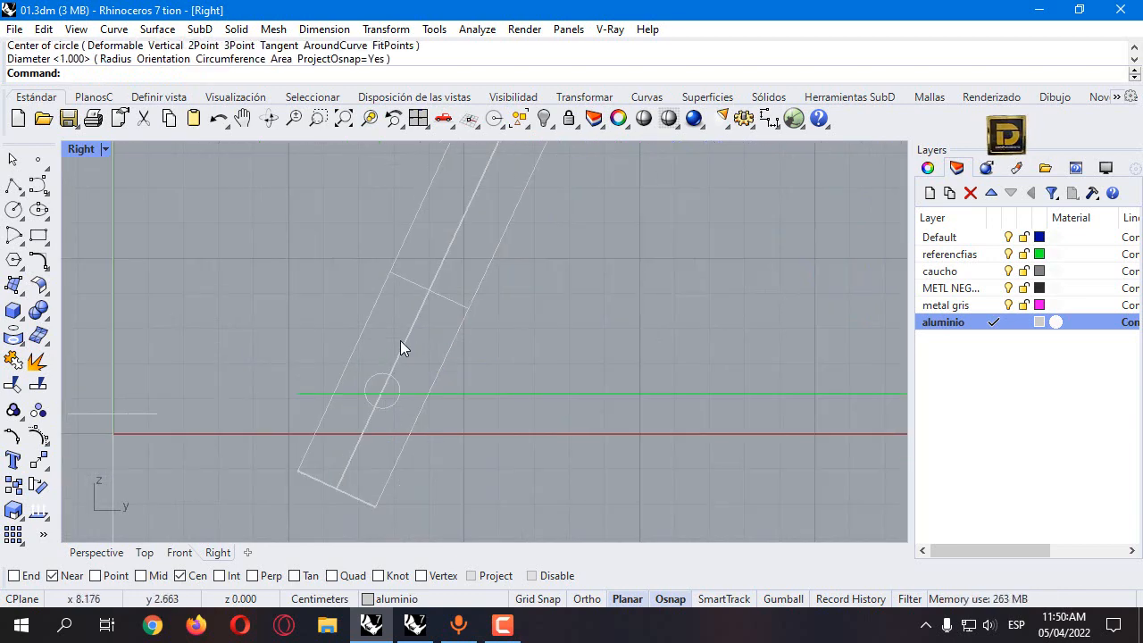
click(14, 184)
click(994, 255)
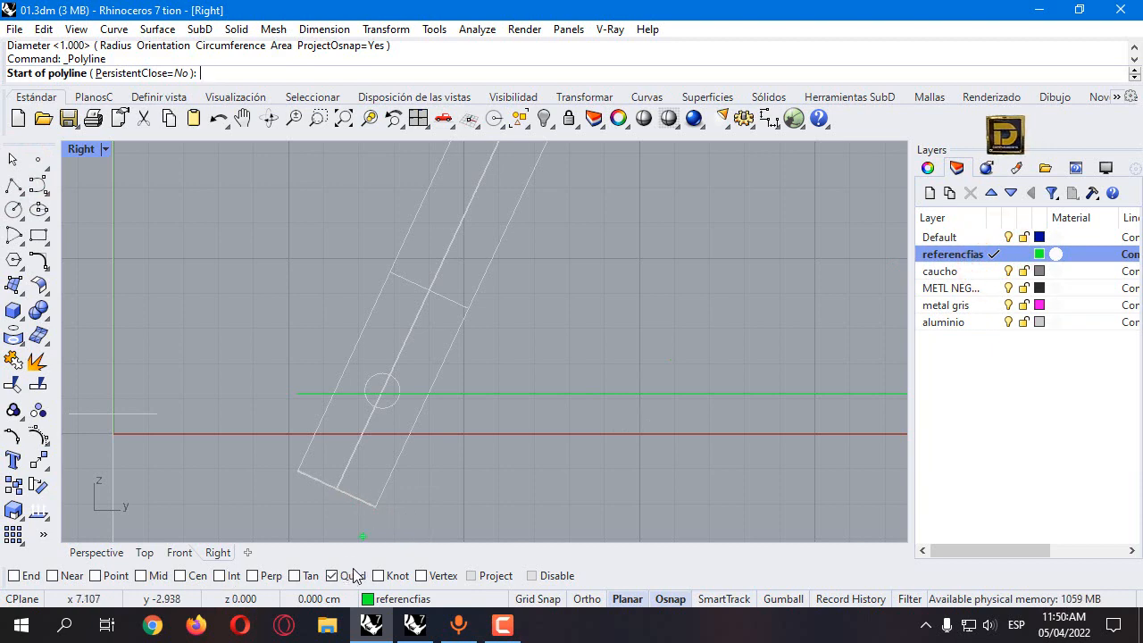
click(378, 510)
scroll(413, 477, up, 5)
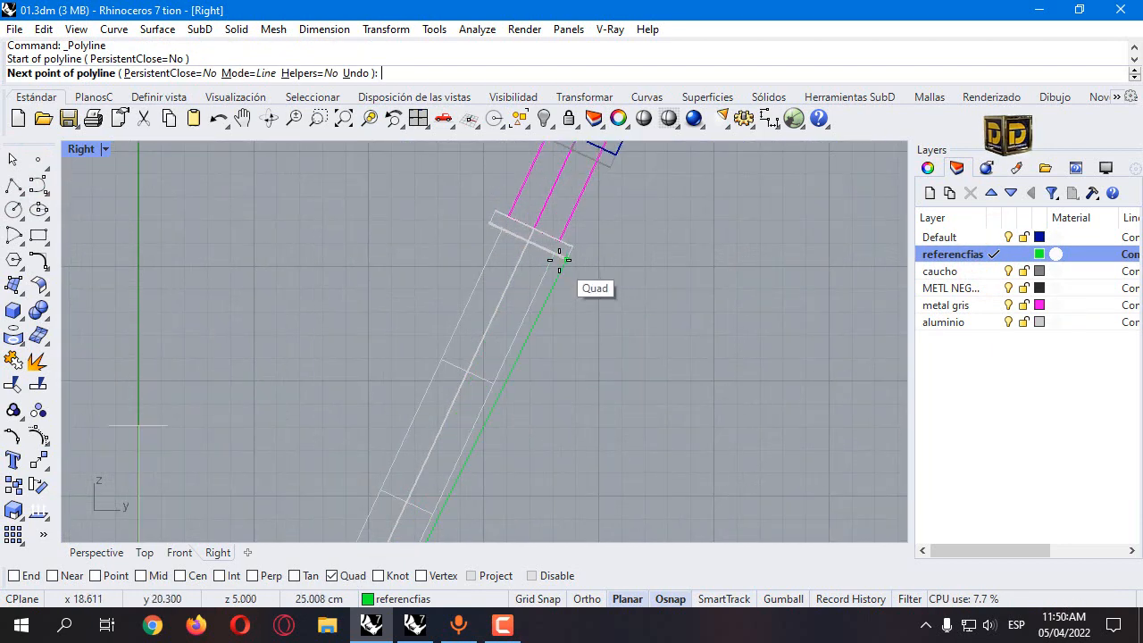
click(553, 258)
right_click(553, 258)
scroll(467, 427, down, 8)
scroll(454, 439, up, 3)
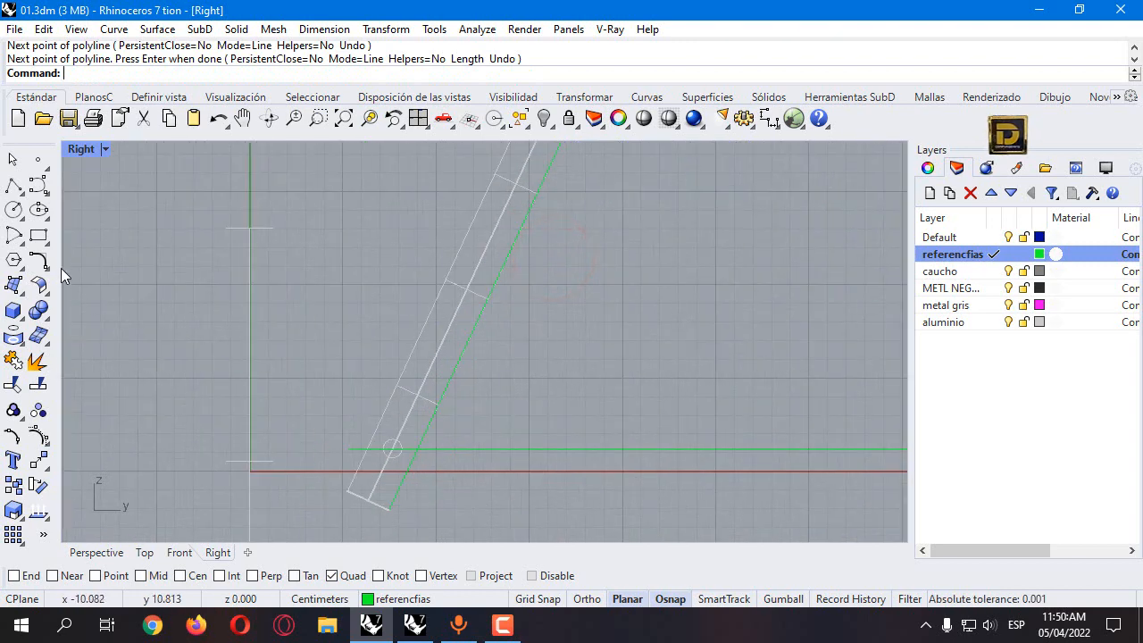
On the referencfias layer, draw a circle concentric with the small axle circle, reaching the crossing of the horizontal reference line and the tube's rear edge
click(995, 323)
click(10, 209)
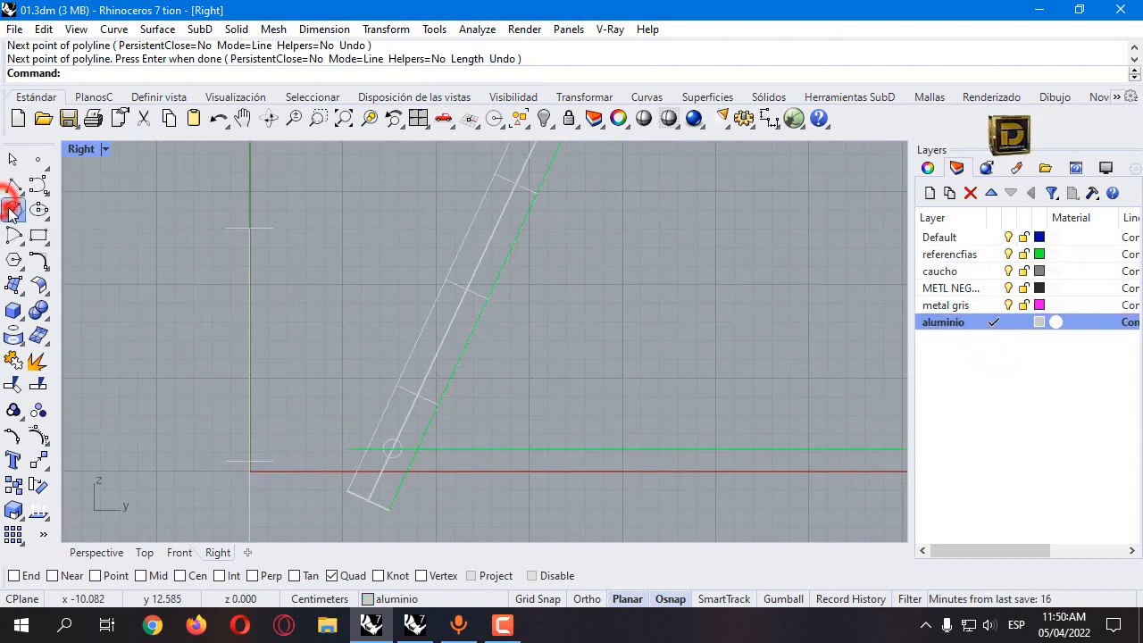
scroll(384, 491, up, 4)
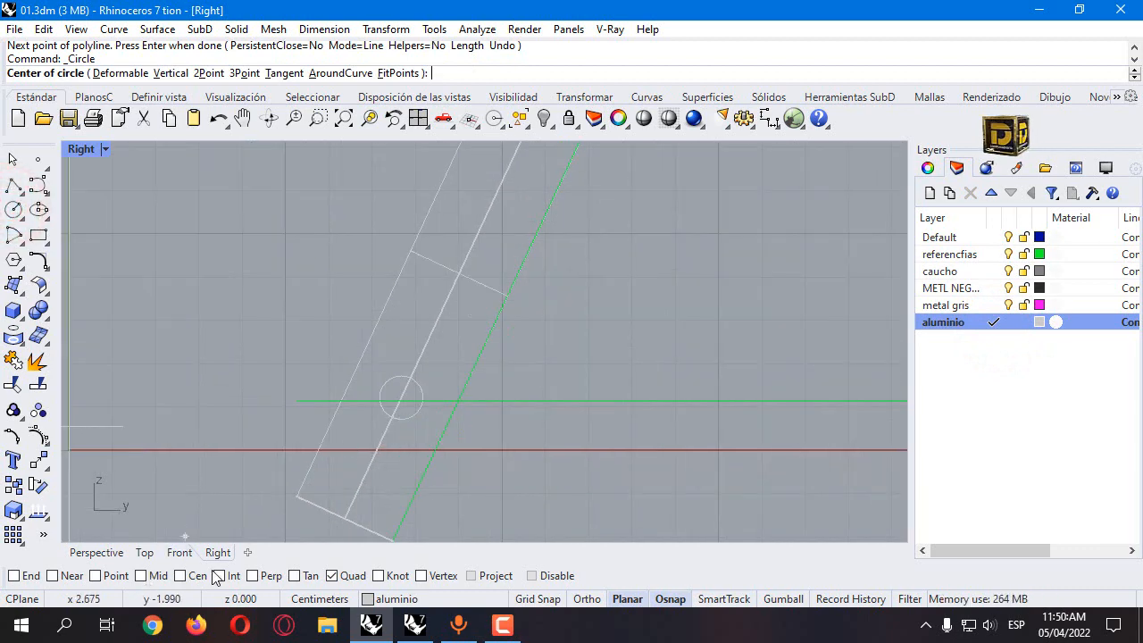
click(416, 421)
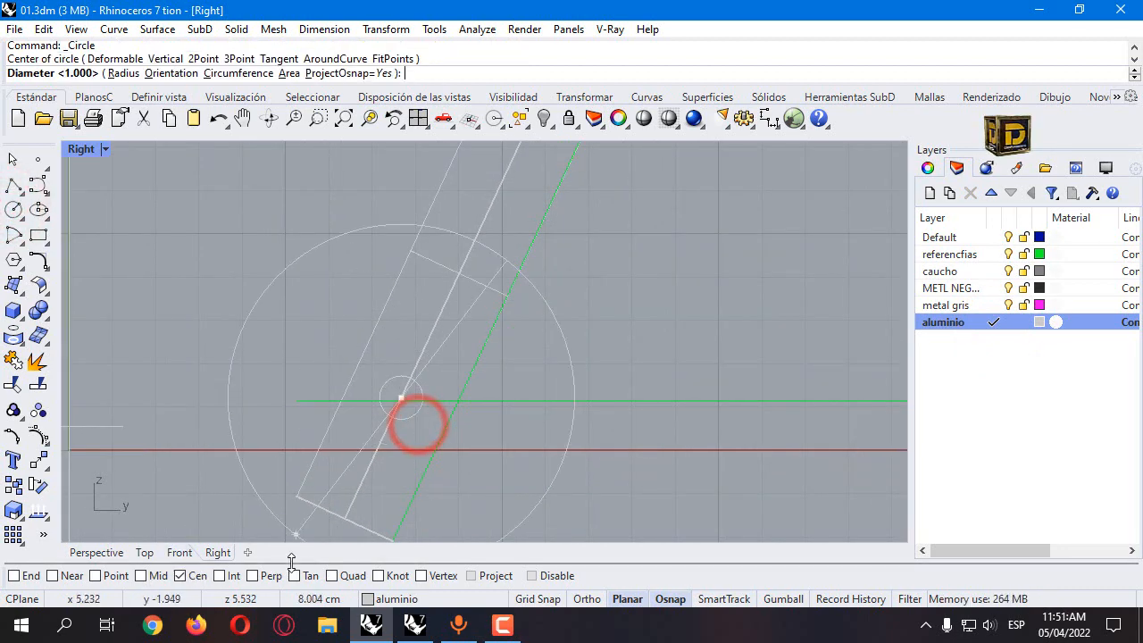
click(994, 254)
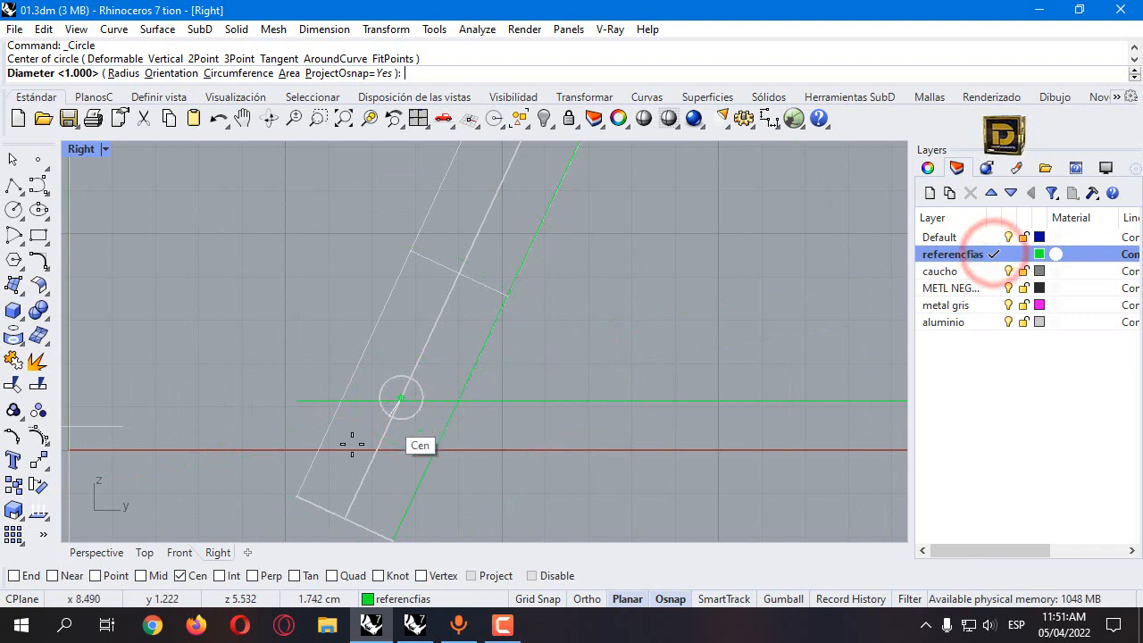
right_click(75, 576)
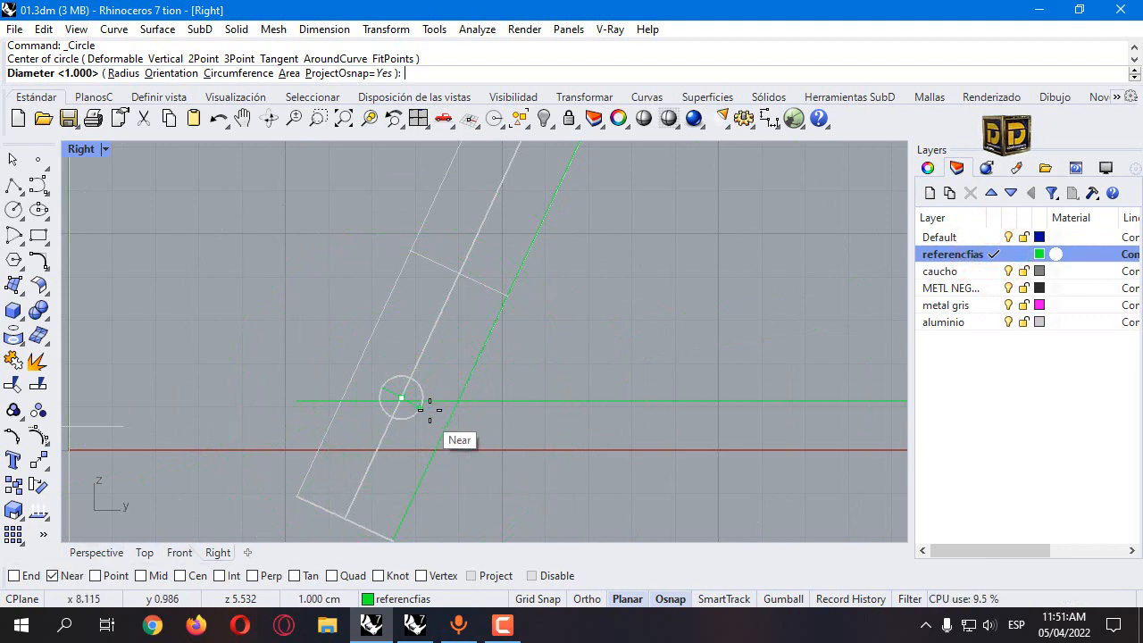
click(458, 397)
scroll(457, 397, up, 3)
Draw a line about 2.4 cm long across the large circle between its crossings with the tube's front and rear edges
click(13, 185)
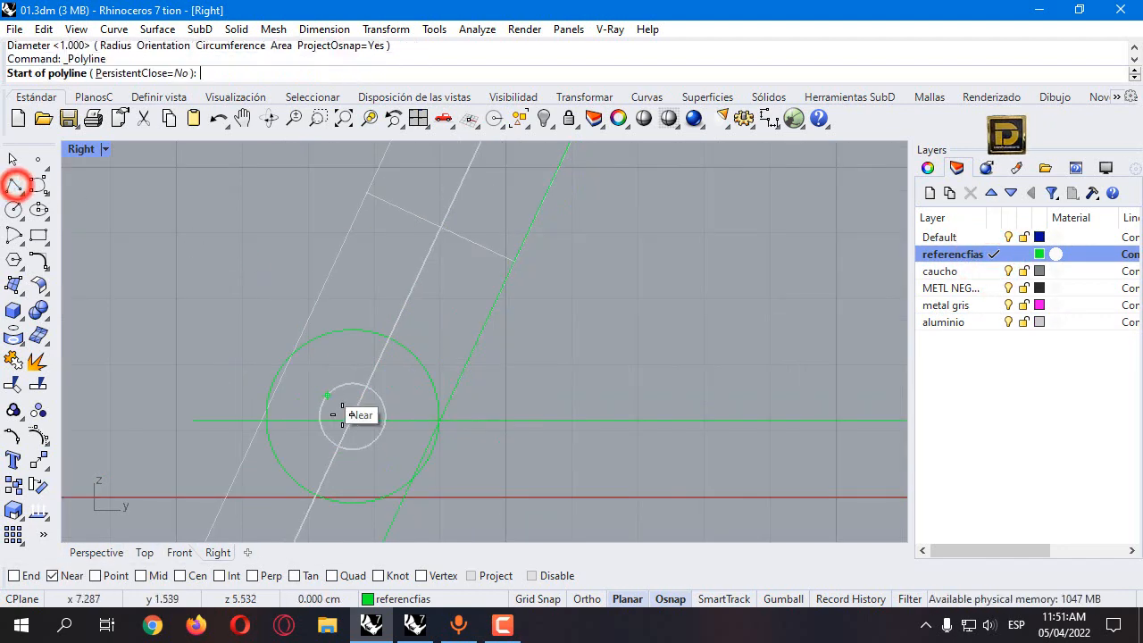
scroll(254, 409, up, 3)
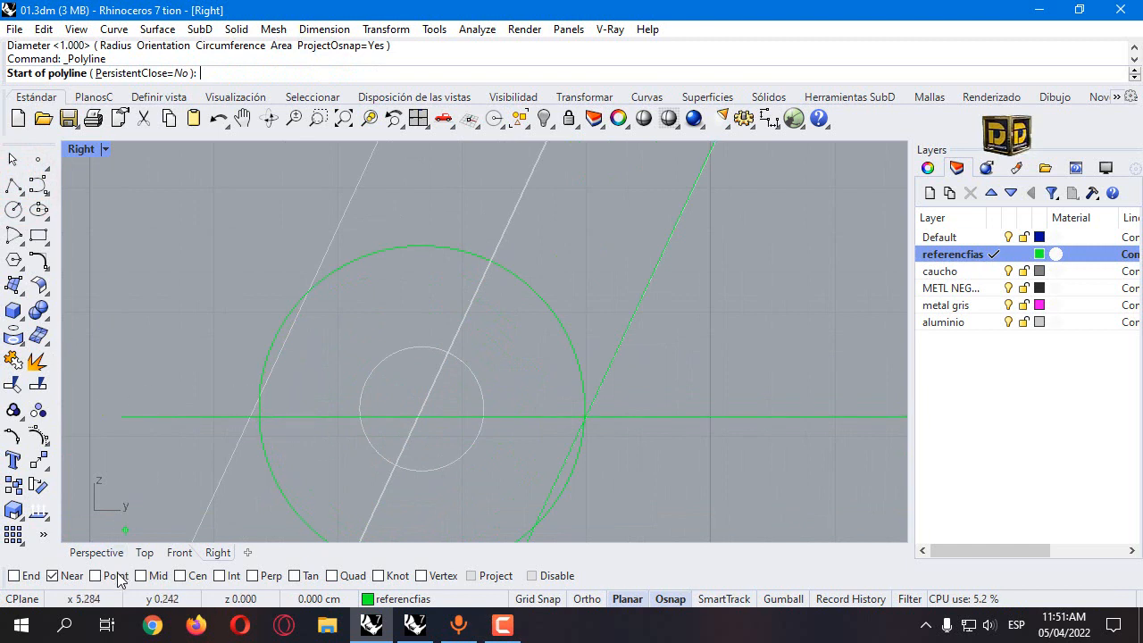
scroll(259, 398, up, 1)
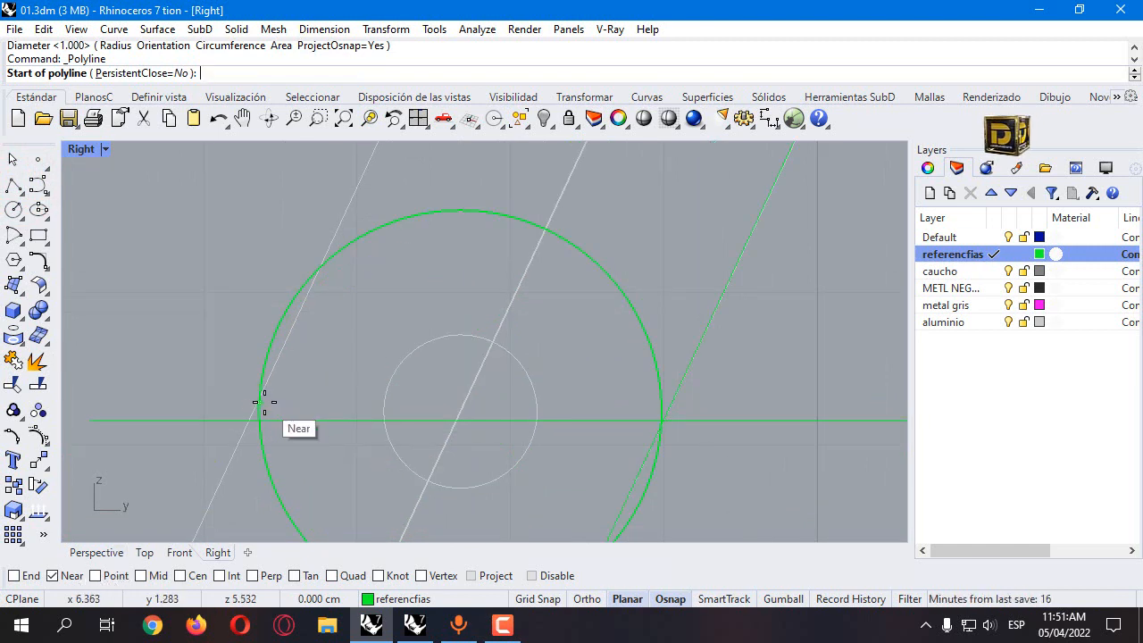
click(260, 401)
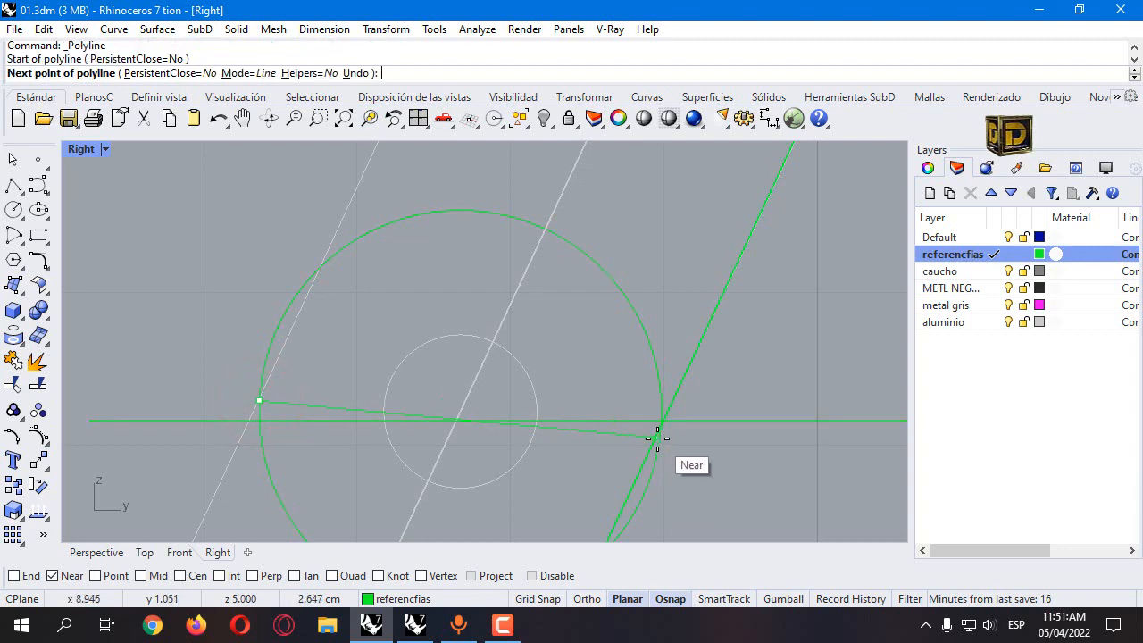
scroll(658, 416, up, 4)
click(626, 435)
key(ctrl+z)
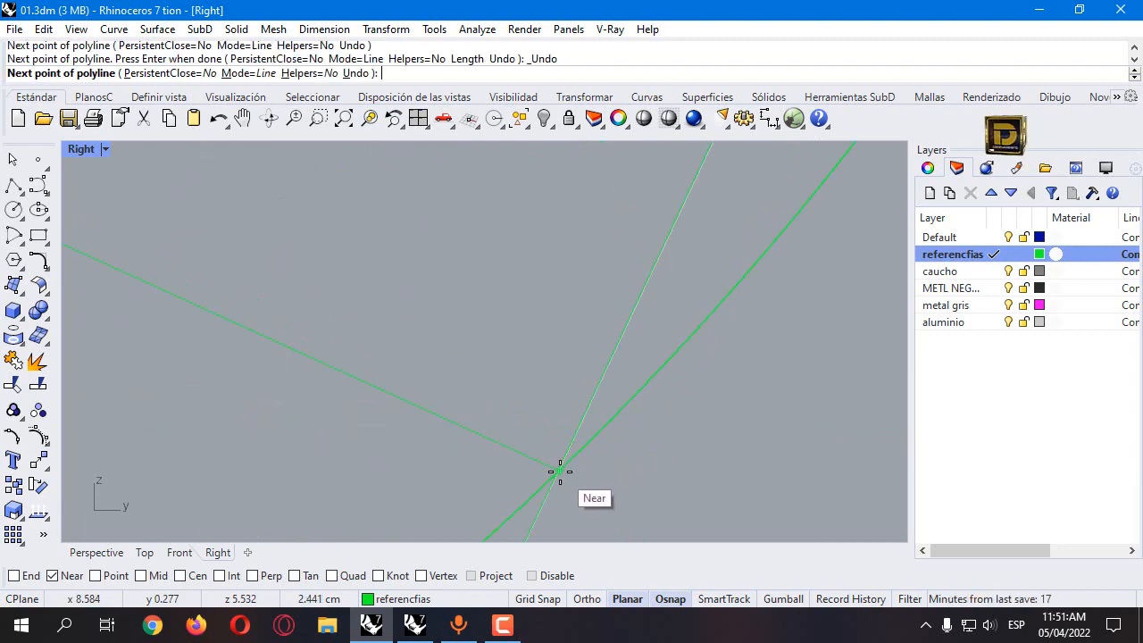
right_click(536, 487)
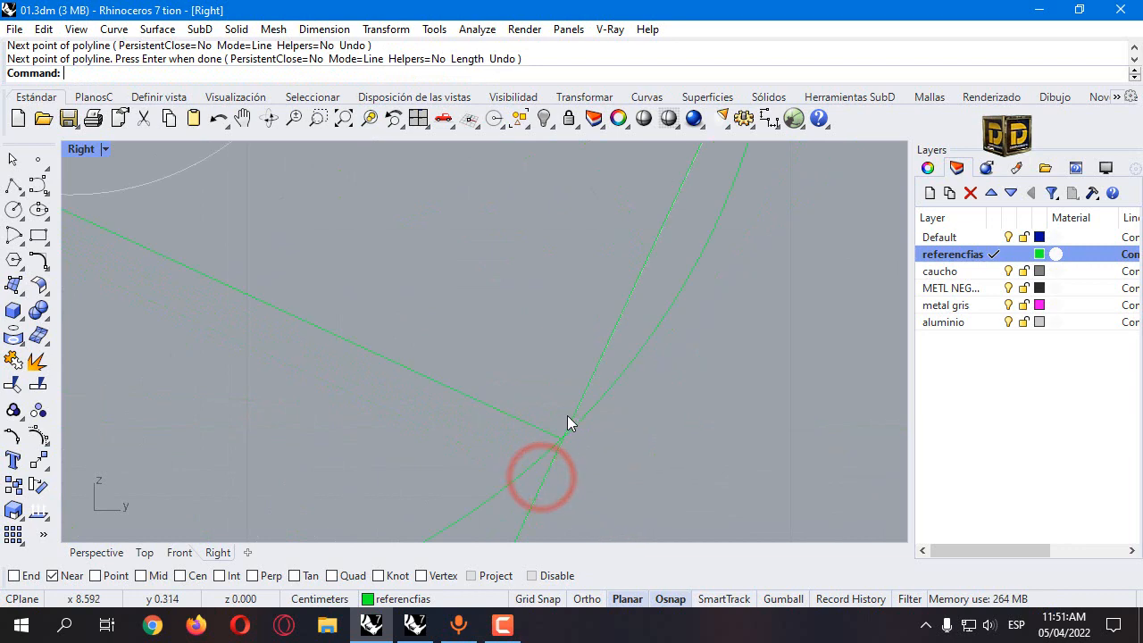
Trim away the large circle's upper arc with the cross line, and delete that line
scroll(482, 418, down, 4)
scroll(480, 402, up, 2)
click(485, 401)
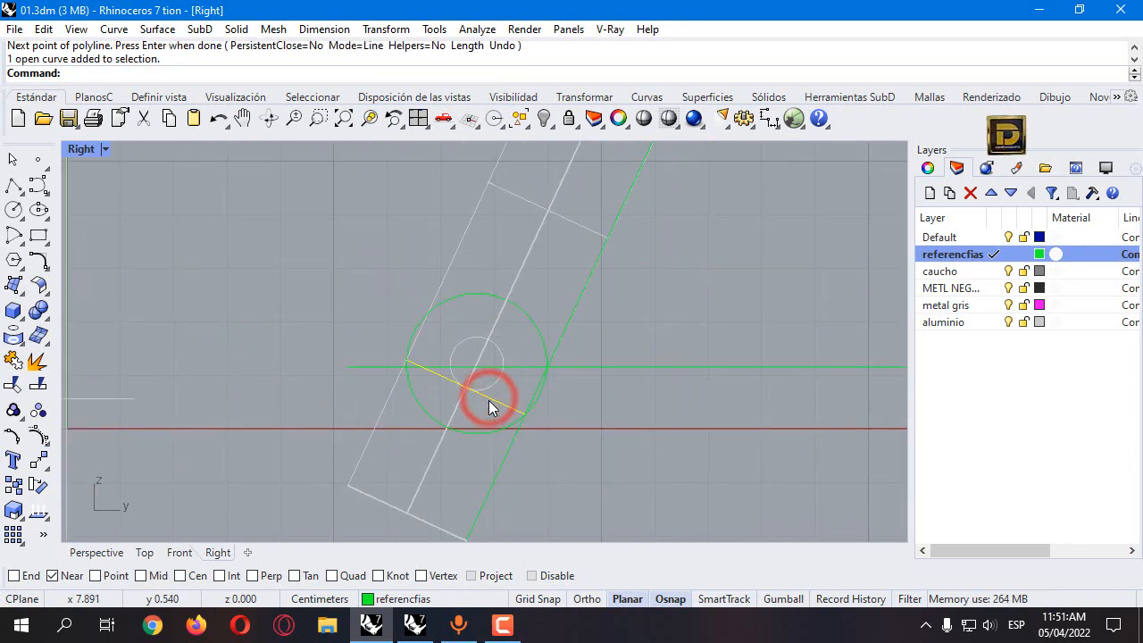
click(12, 386)
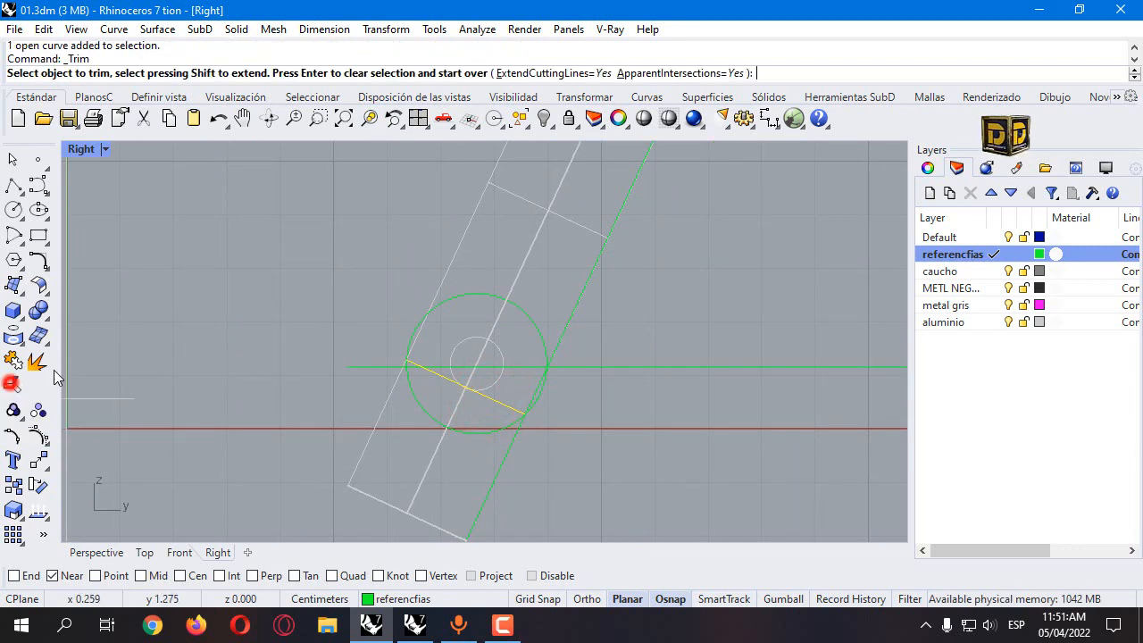
click(516, 313)
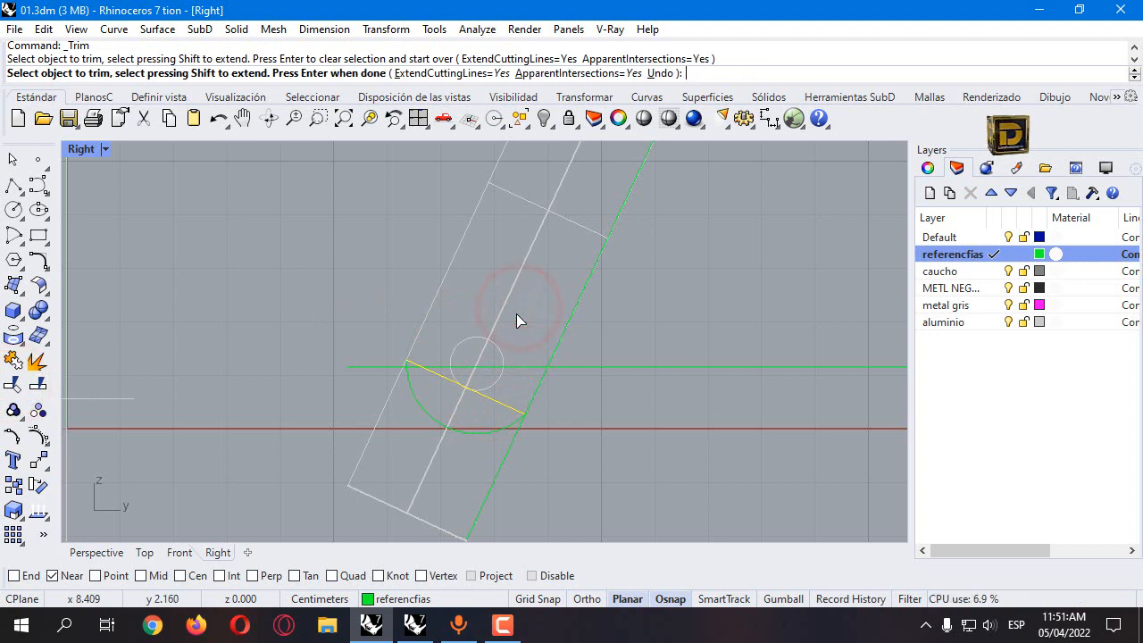
right_click(516, 315)
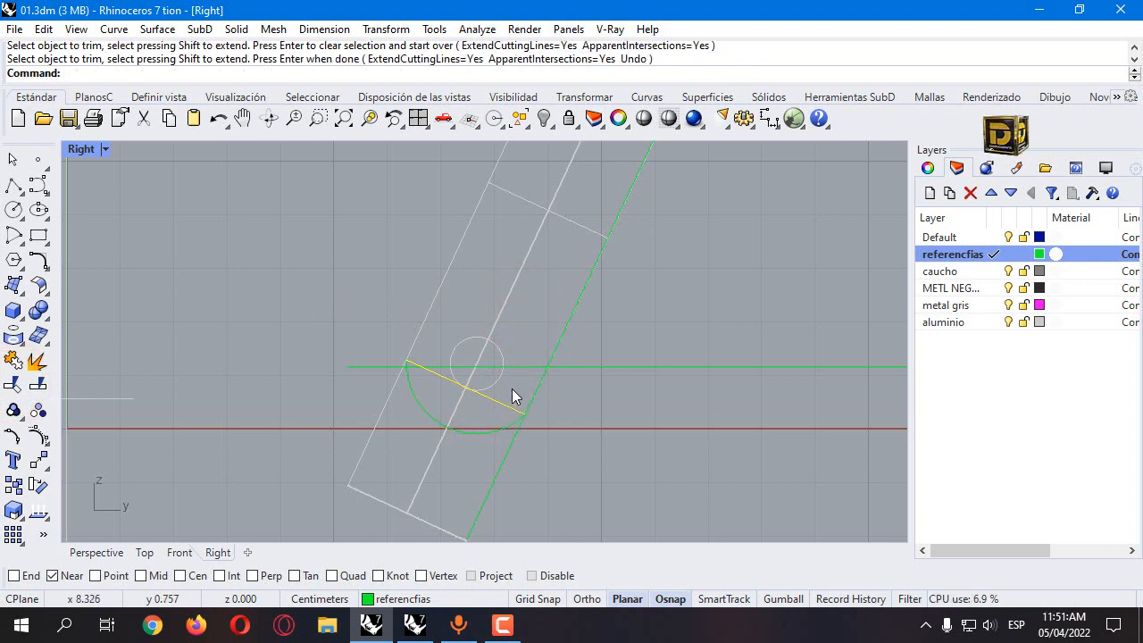
key(Delete)
Draw a wide polyline around the tube's lower end between the arc's two endpoints and join it with the arc into a closed profile
click(486, 389)
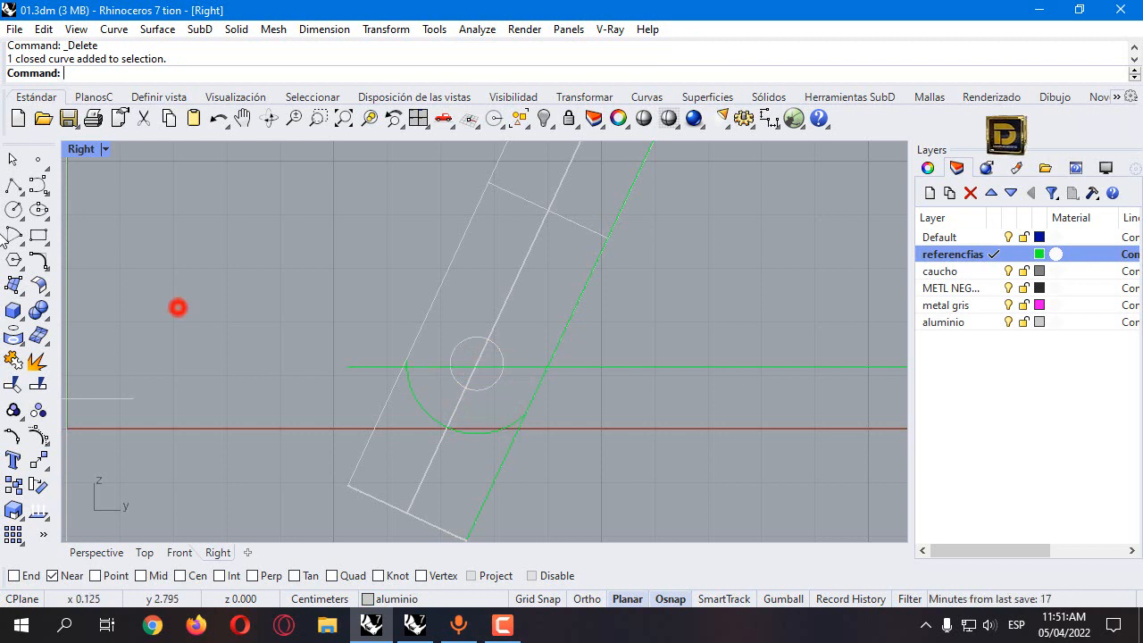
click(13, 184)
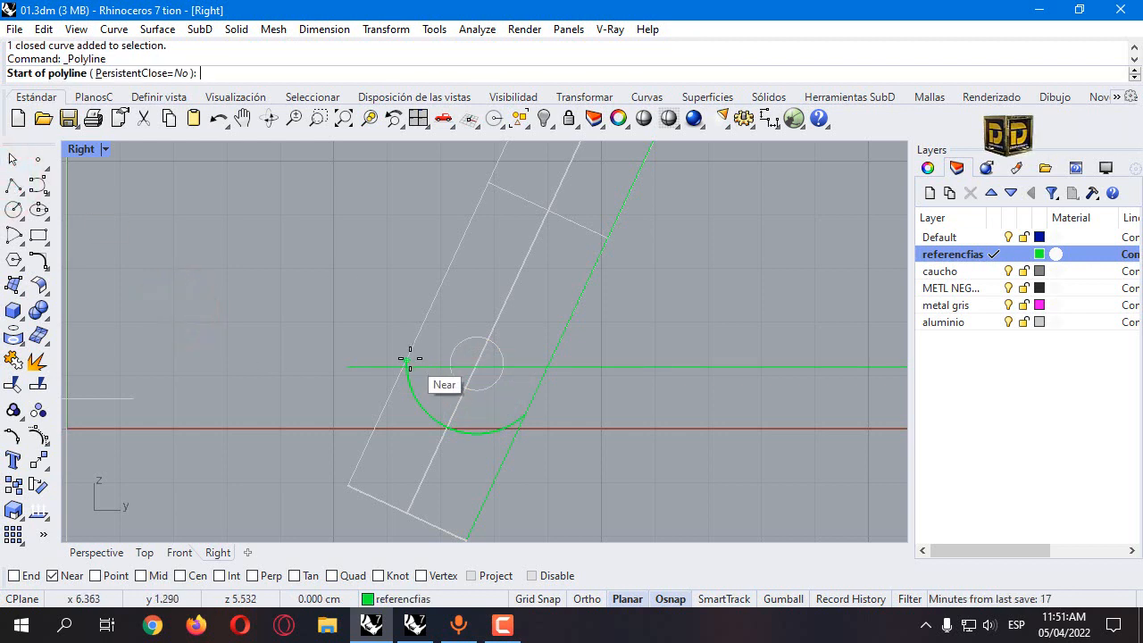
click(404, 358)
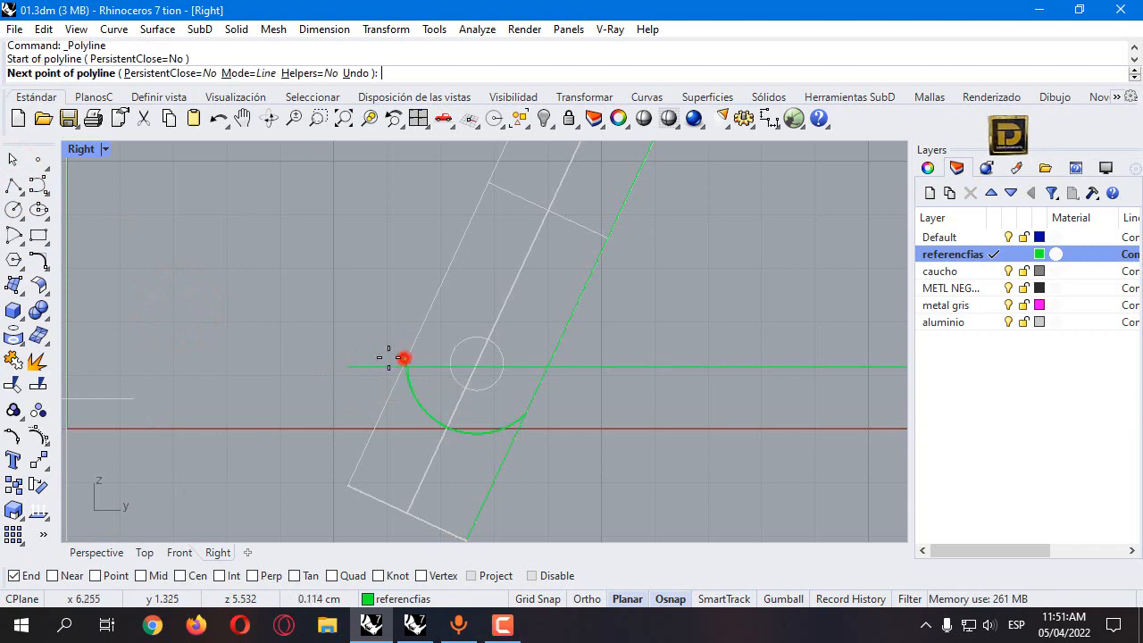
click(283, 327)
click(217, 399)
click(232, 490)
scroll(323, 398, down, 2)
click(363, 495)
click(451, 487)
click(484, 451)
scroll(442, 396, up, 4)
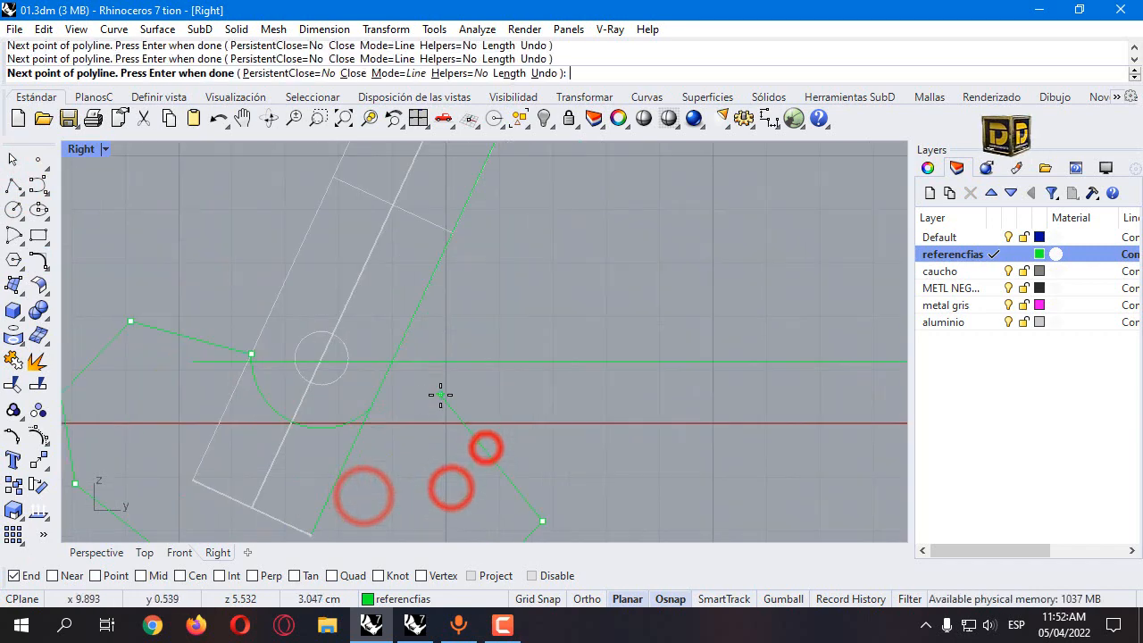
click(366, 409)
click(385, 421)
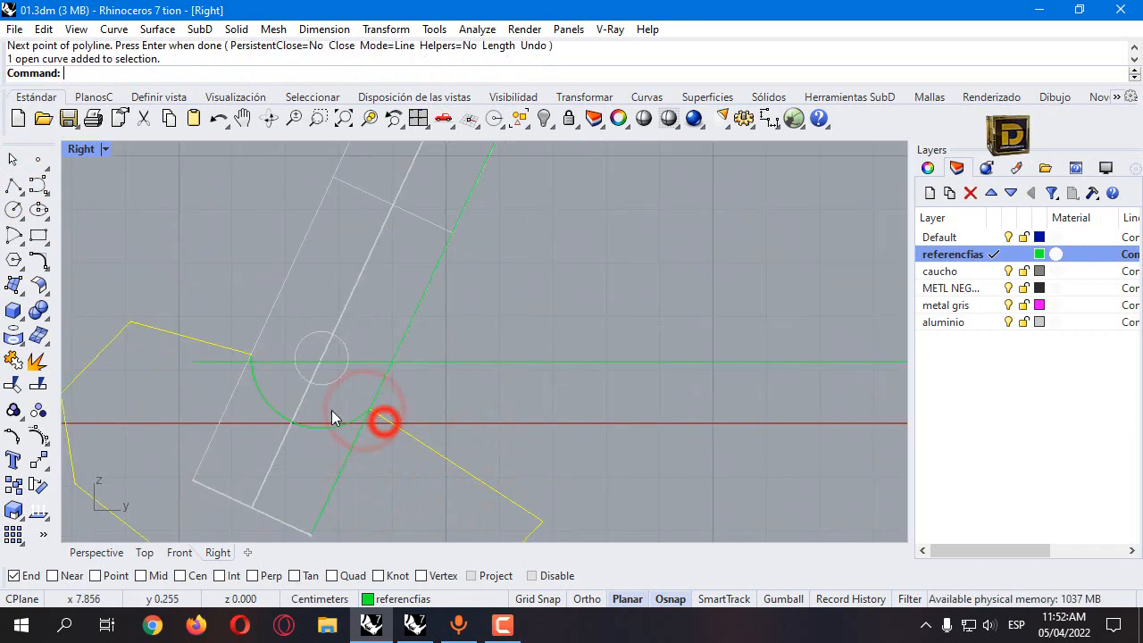
click(331, 420)
click(36, 359)
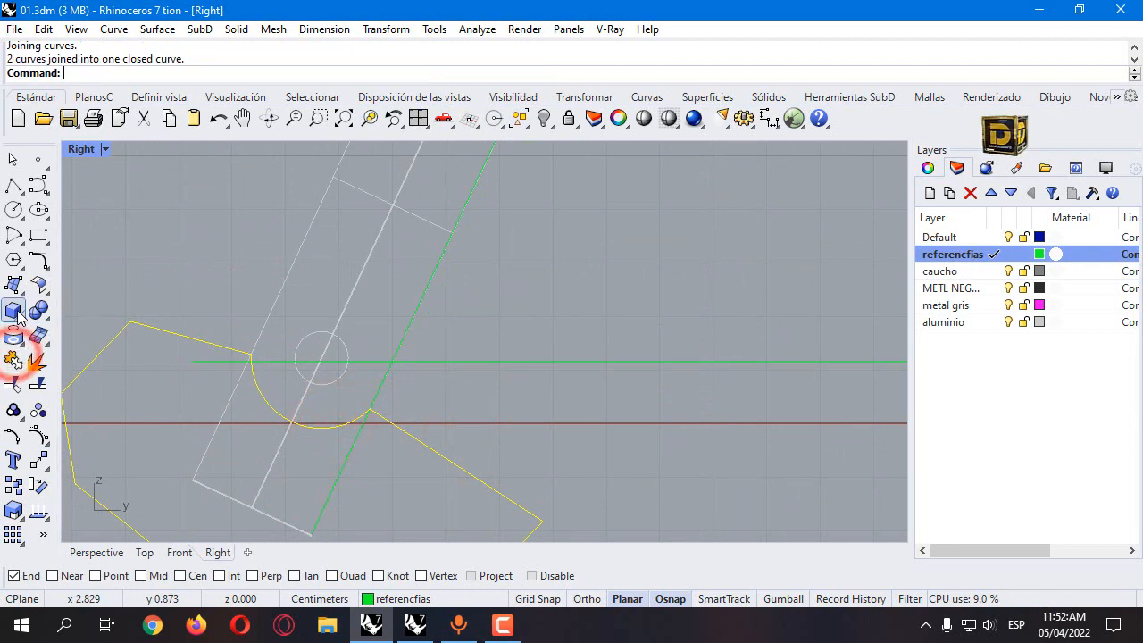
Extrude the closed profile as a solid about 19.8 cm to both sides, across the full width of the tube
click(18, 317)
click(89, 369)
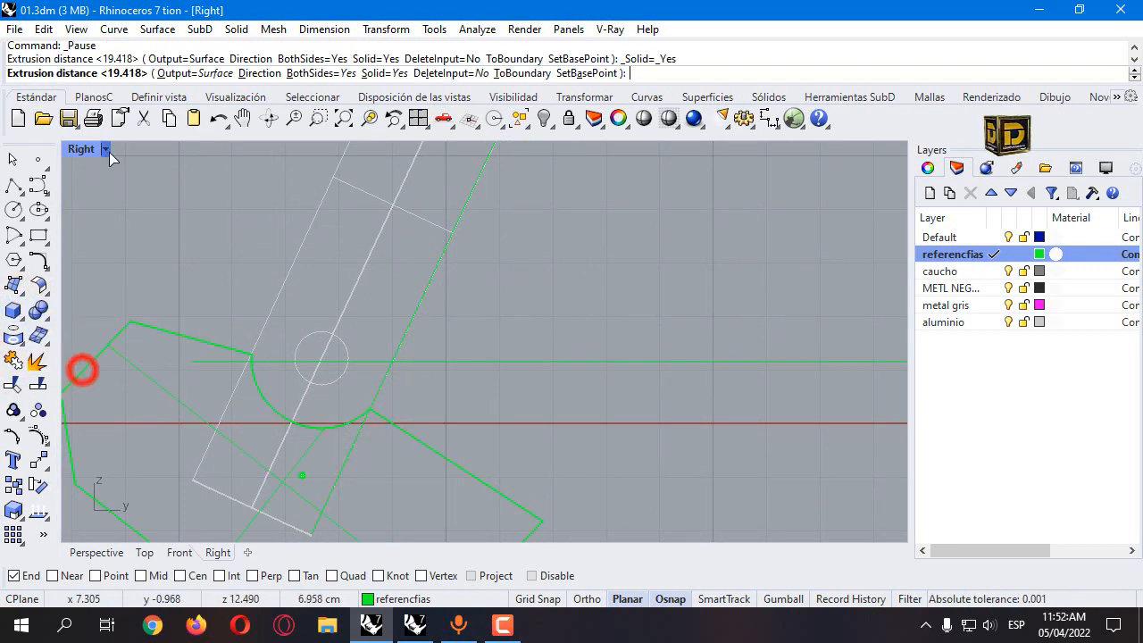
double_click(75, 149)
scroll(357, 247, down, 5)
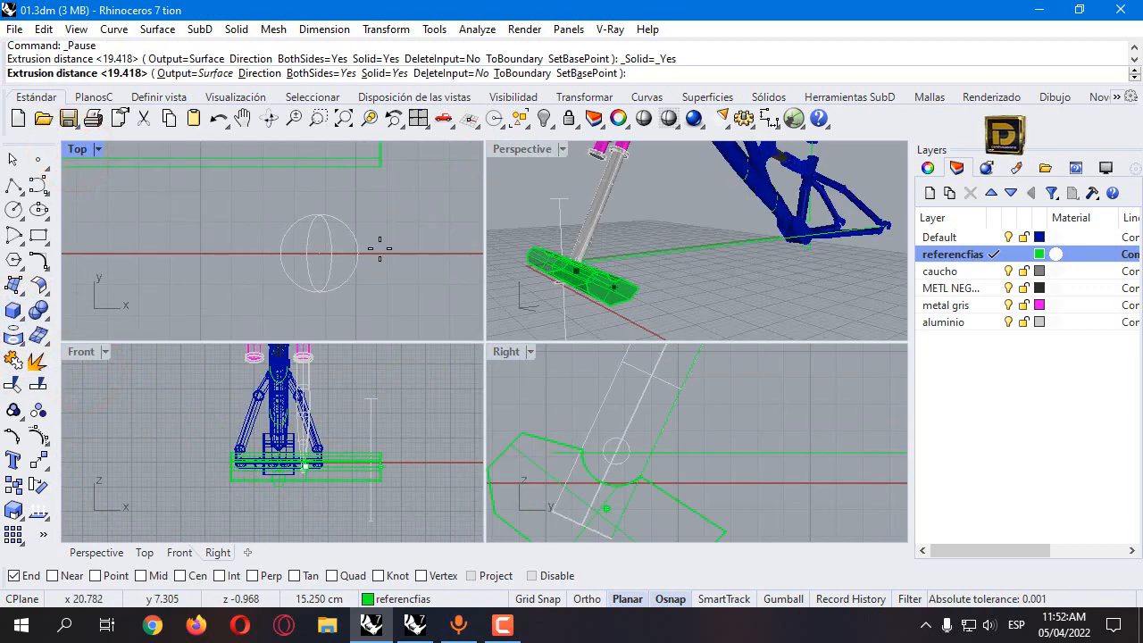
click(401, 439)
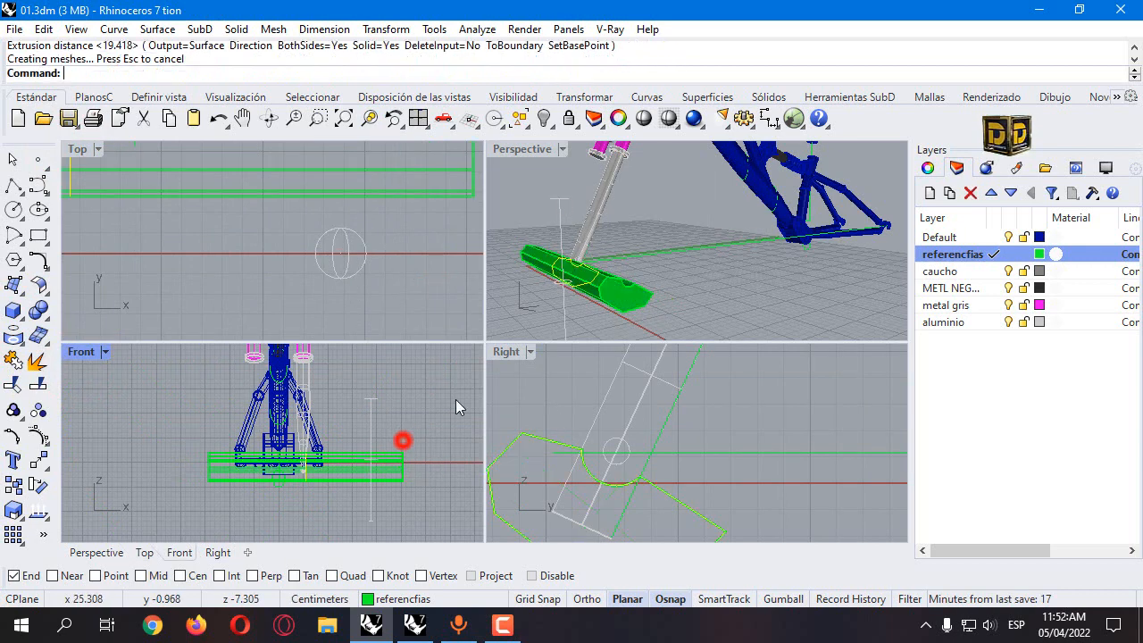
Subtract the extruded solid from the fork tube with Boolean Difference to round its lower end, and inspect the result in the Perspective view
click(536, 301)
click(41, 315)
click(90, 311)
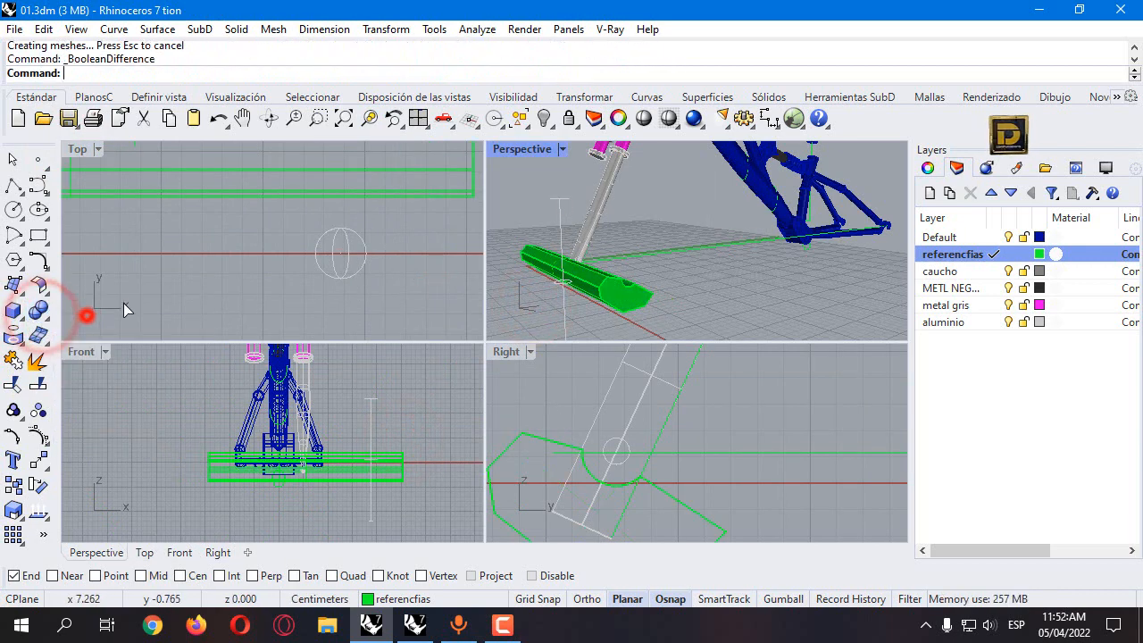
click(597, 219)
right_click(596, 219)
click(607, 288)
right_click(608, 288)
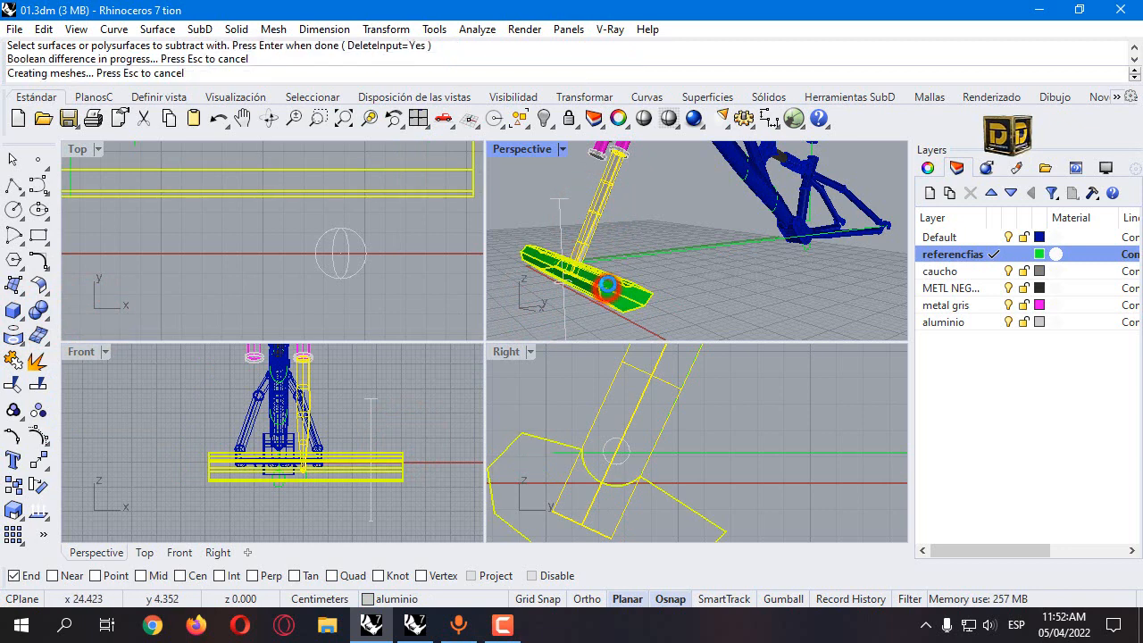
mouse_move(582, 231)
right_down()
mouse_move(757, 242)
mouse_move(727, 288)
mouse_move(688, 274)
mouse_move(661, 308)
right_up()
Extrude the small axle circle to both sides as a solid cylinder passing completely through the tube's rounded end
click(624, 467)
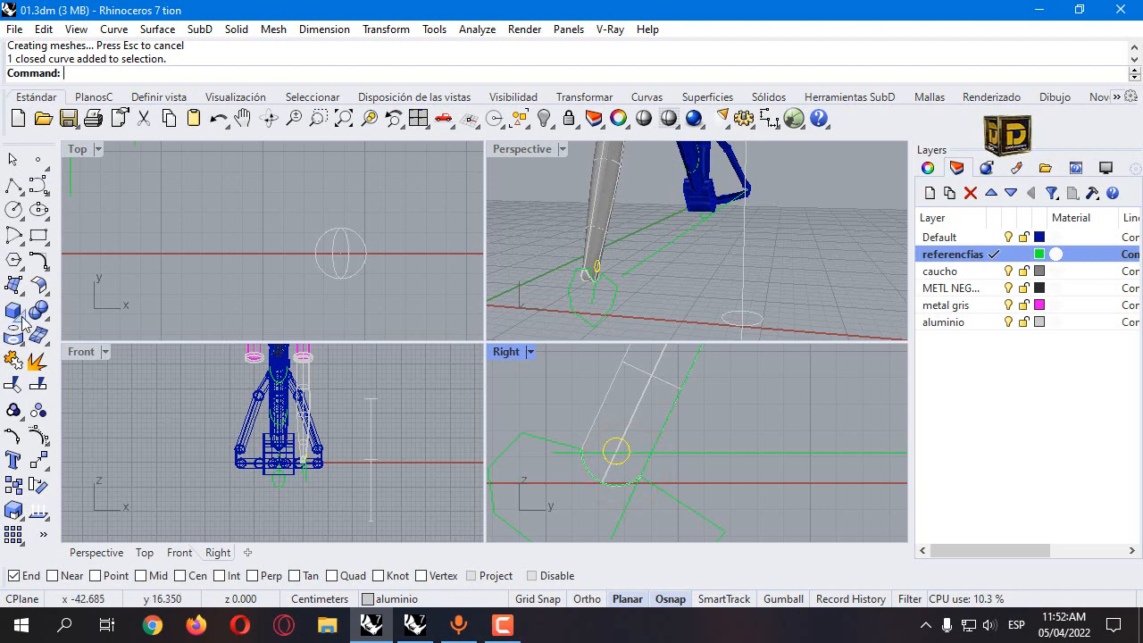
click(19, 315)
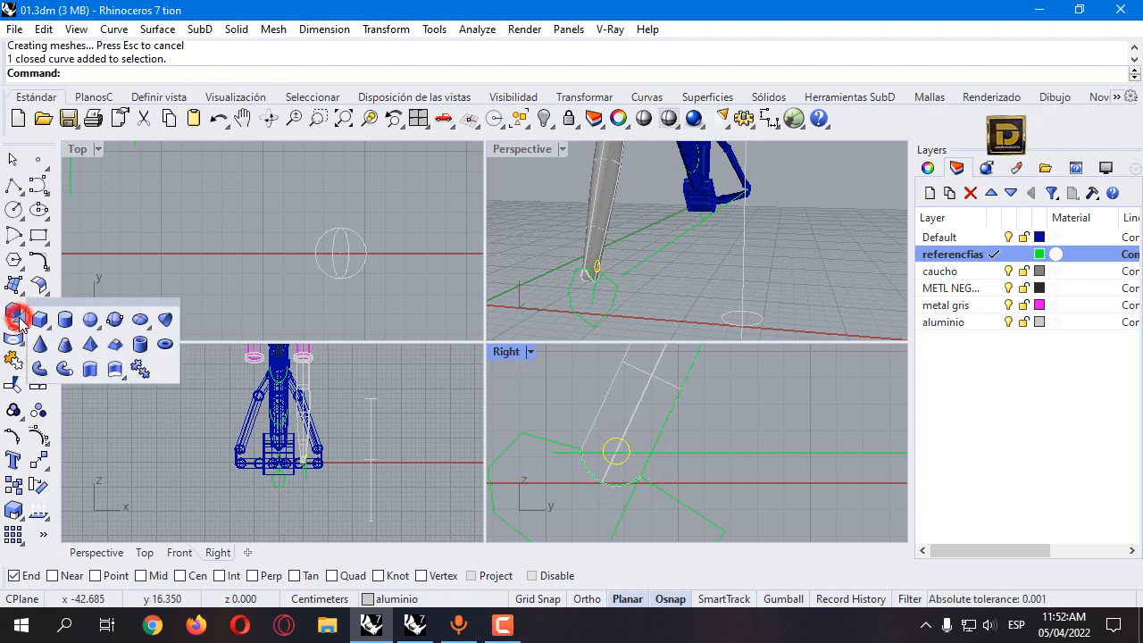
click(66, 368)
click(543, 253)
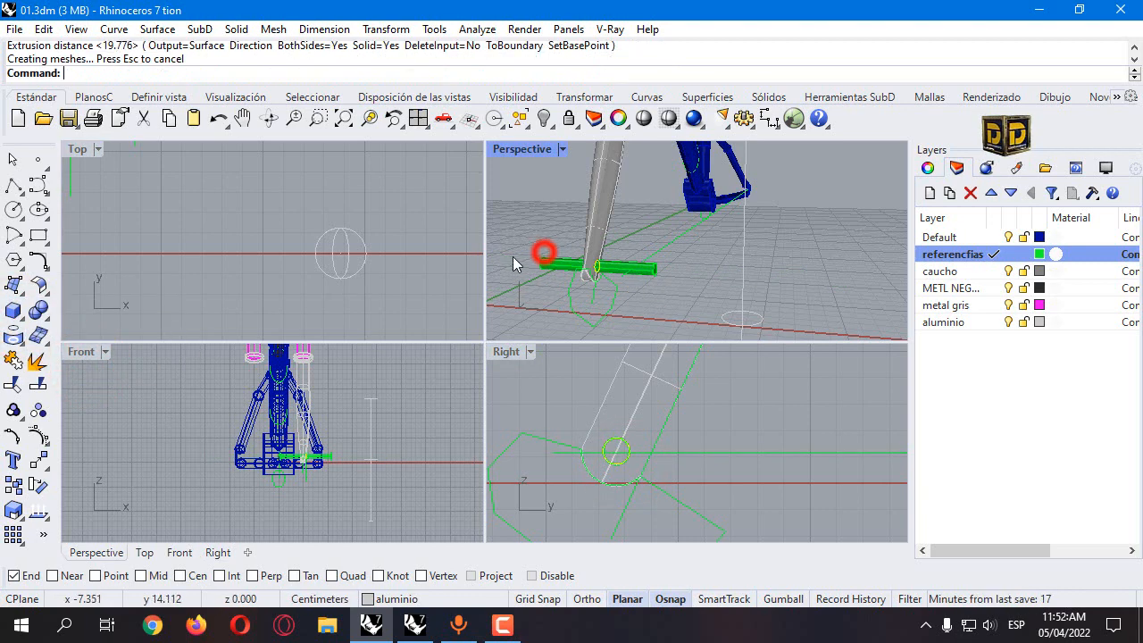
Subtract the cylinder from the fork tube with Boolean Difference to cut the axle hole, and inspect the lower end
click(37, 306)
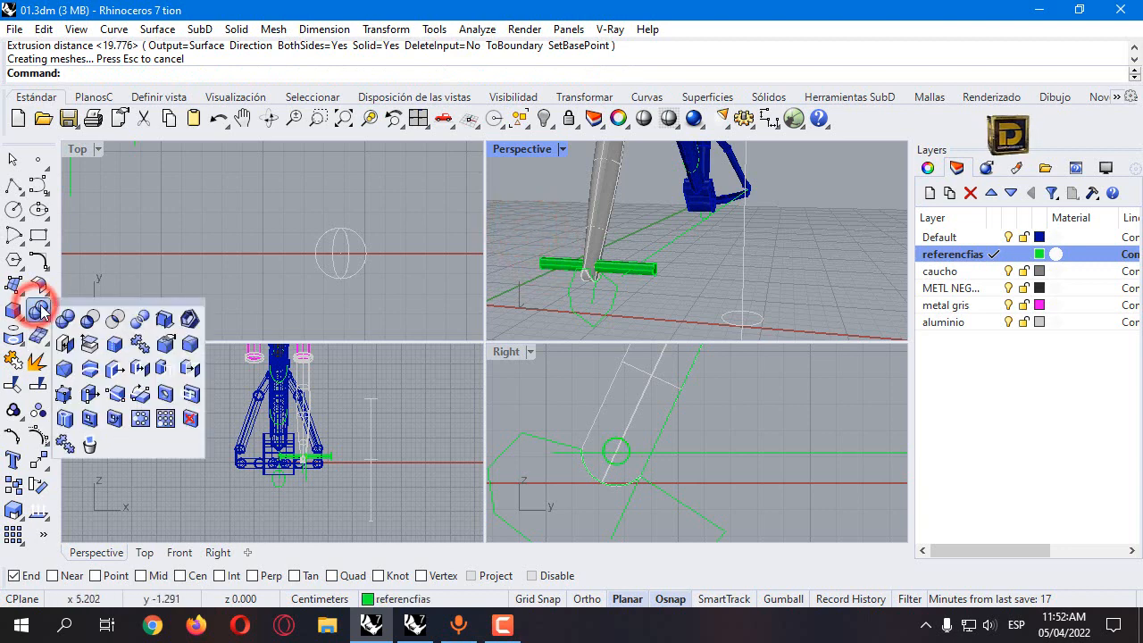
click(91, 320)
click(597, 183)
key(Return)
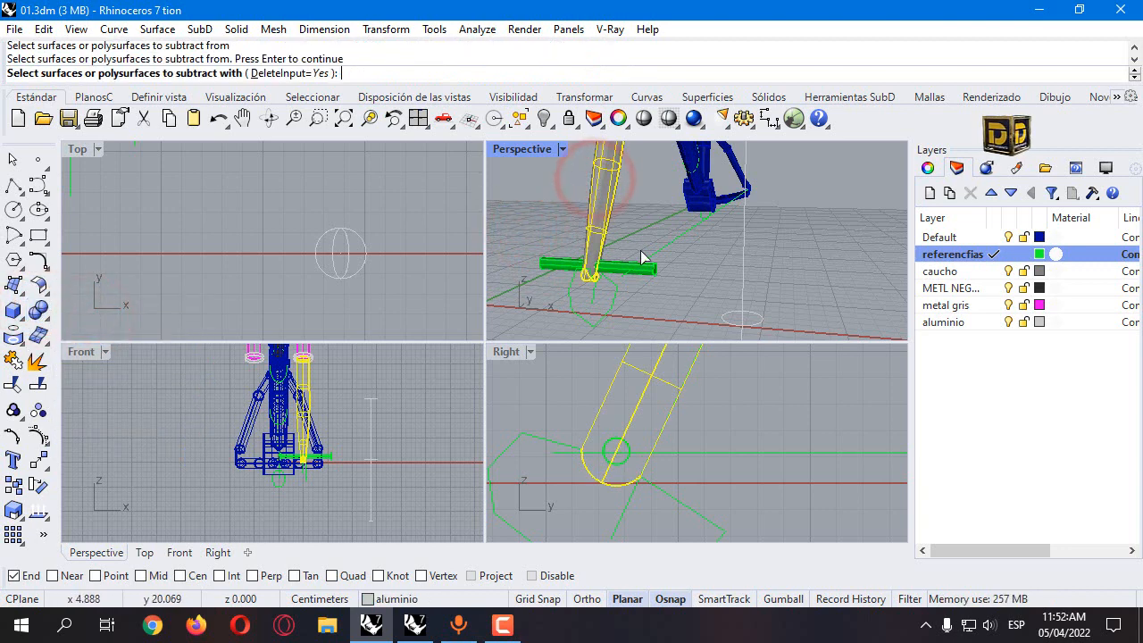
click(634, 266)
key(Return)
right_drag(701, 287, 556, 305)
scroll(594, 454, down, 3)
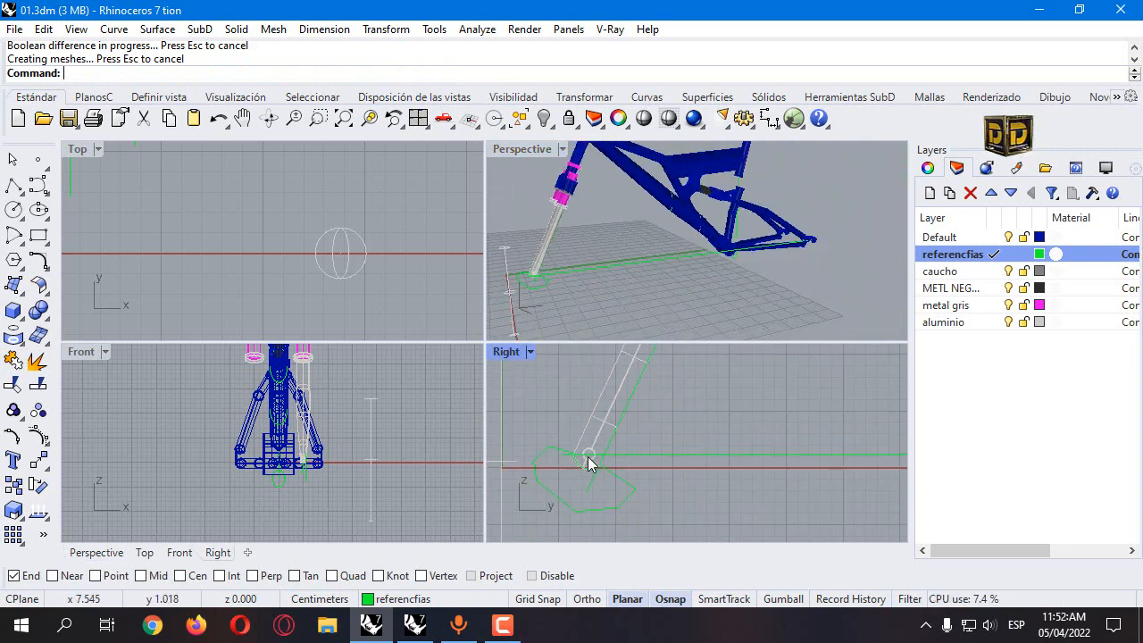
Delete the leftover vertical line and the cutting-profile curve around the fork's lower end in the Right view
double_click(497, 343)
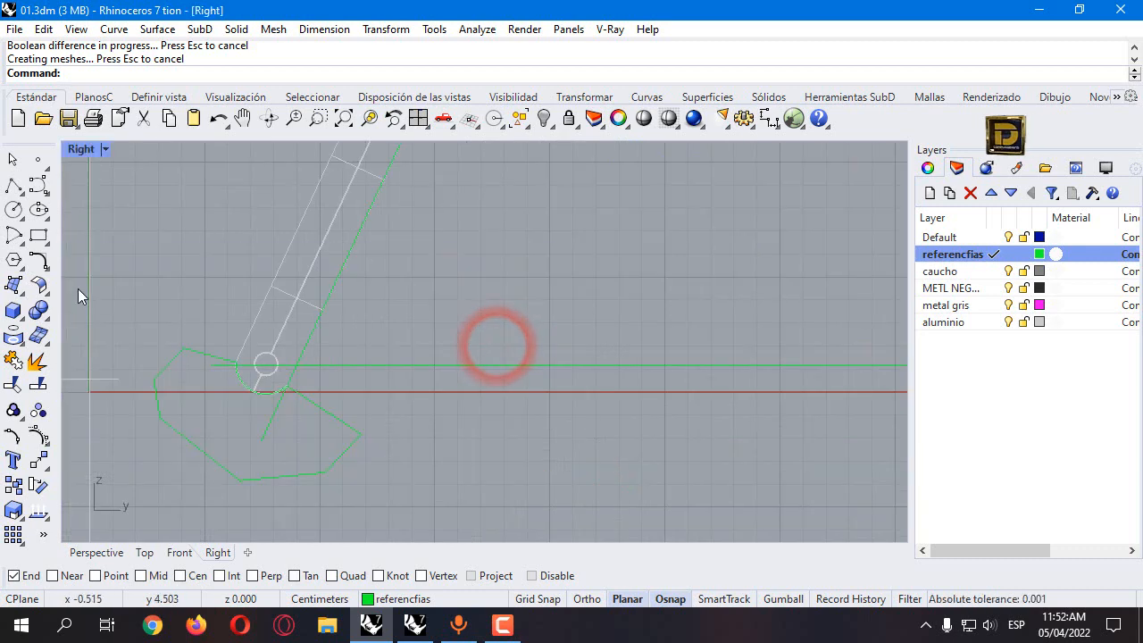
click(107, 265)
key(Delete)
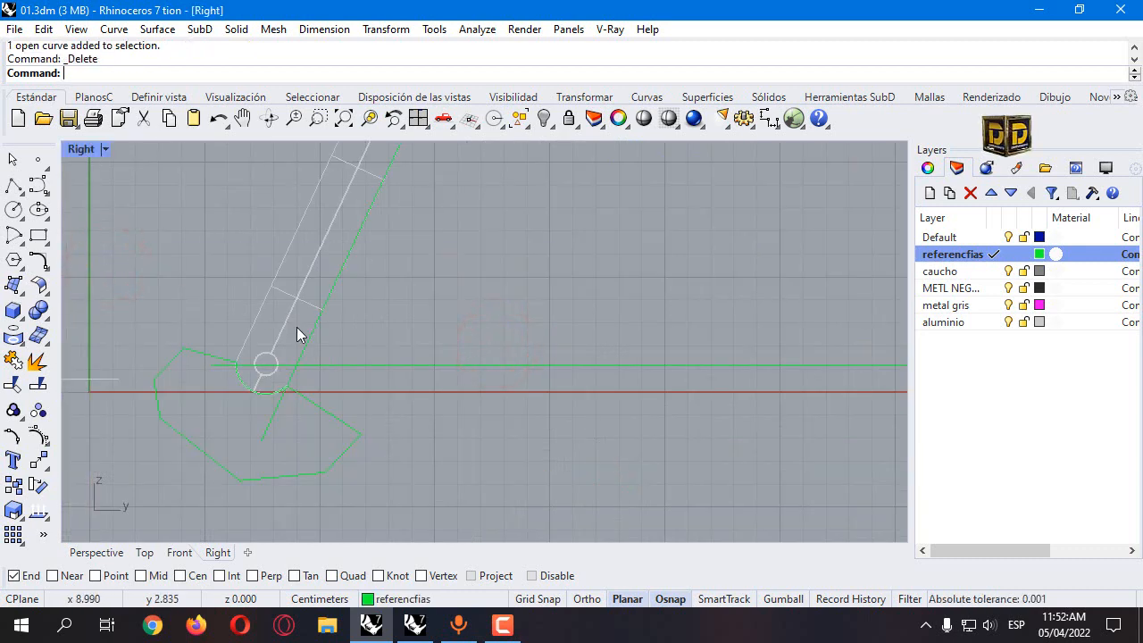
click(331, 402)
key(Delete)
Examine the horizontal reference line's alignment between the fork's axle hole and the rear dropout
scroll(357, 375, down, 1)
click(417, 370)
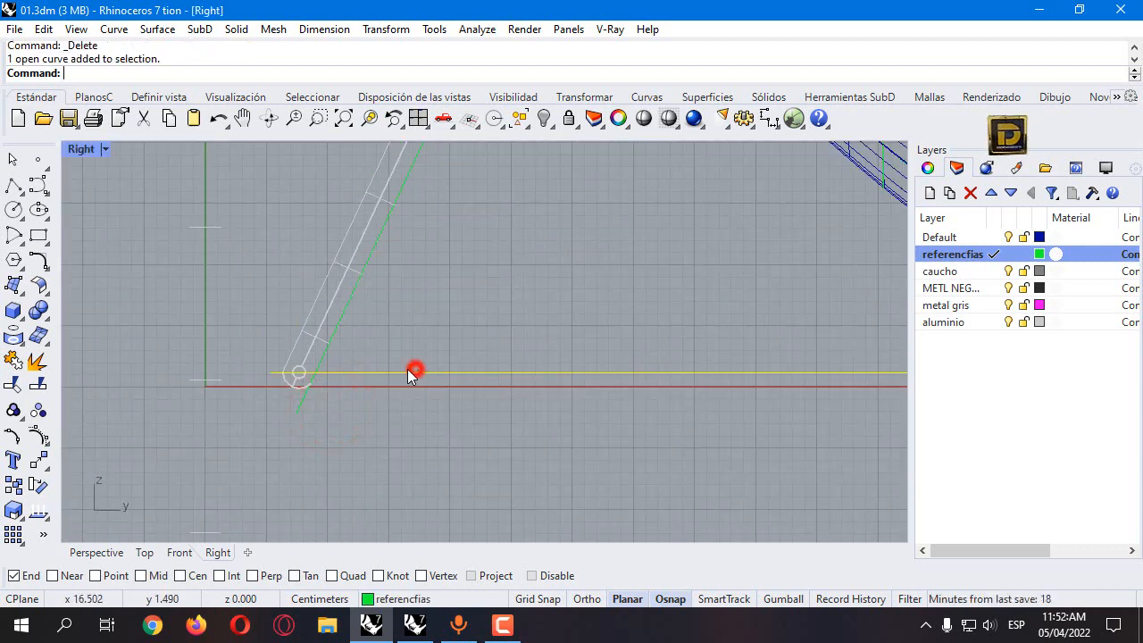
scroll(372, 345, down, 3)
scroll(597, 366, up, 5)
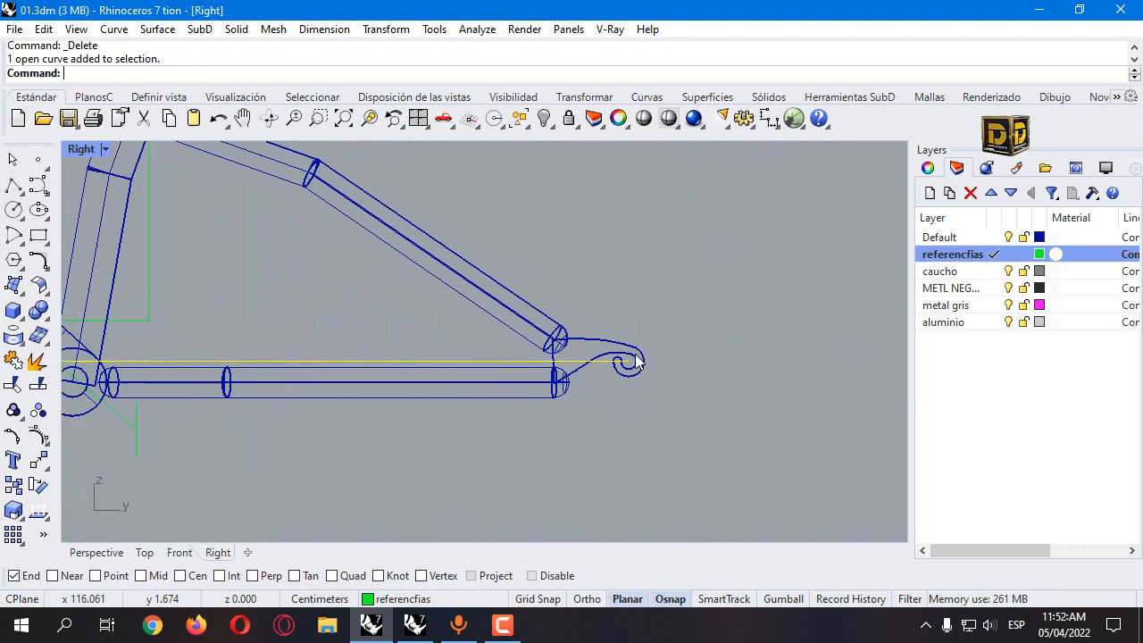
scroll(729, 348, down, 3)
scroll(223, 352, up, 4)
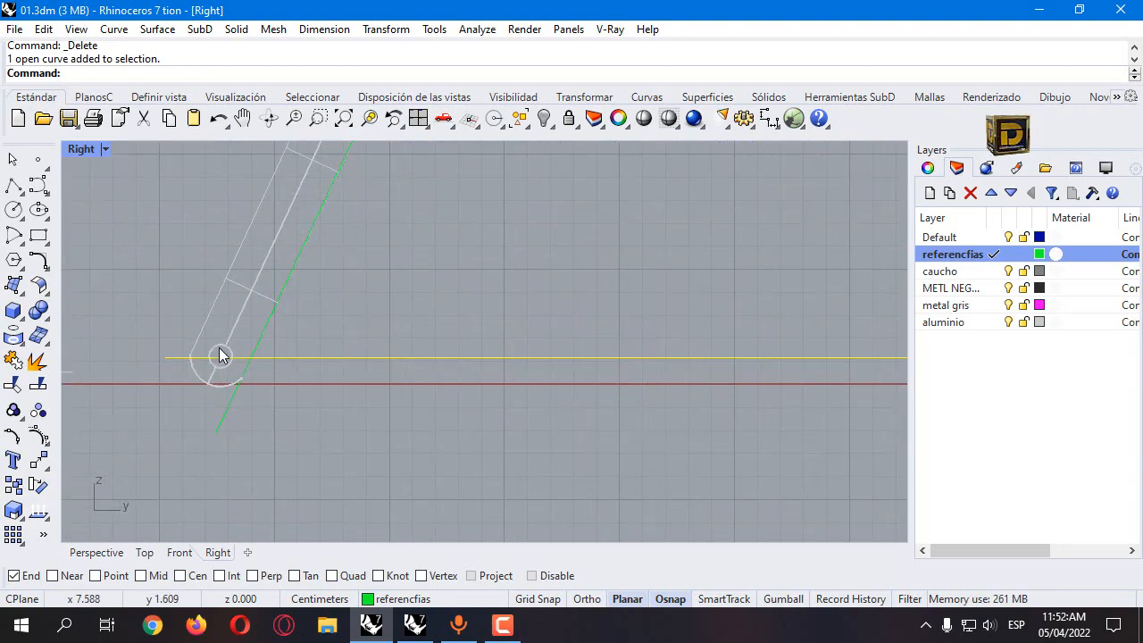
scroll(225, 375, down, 3)
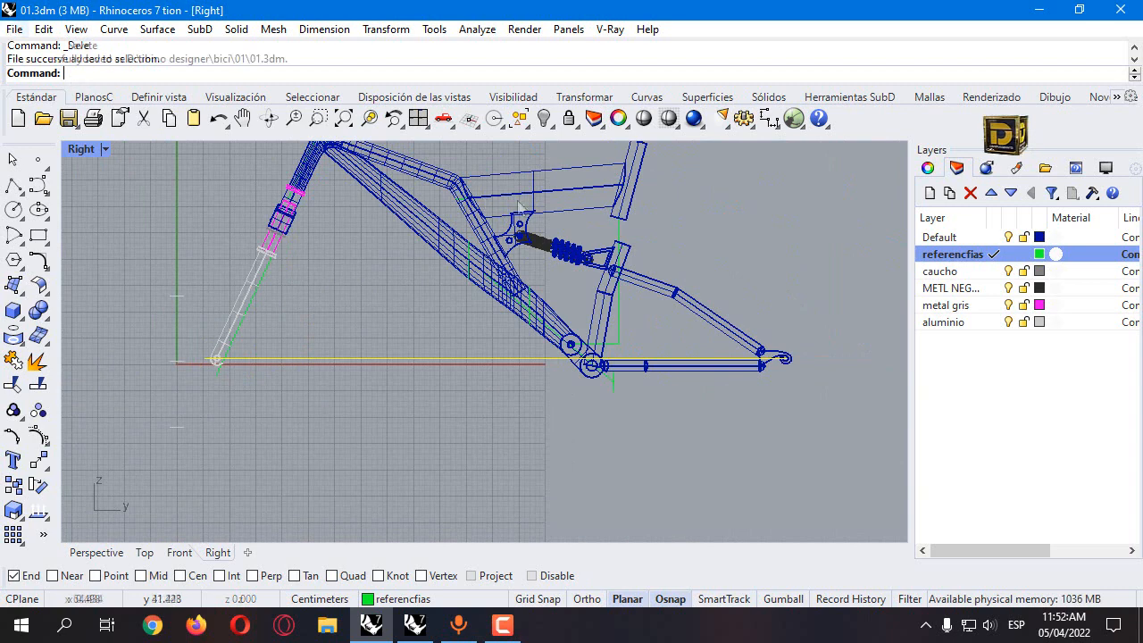
Save the file, make Default the current layer and return to the four-viewport layout
key(ctrl+s)
click(993, 237)
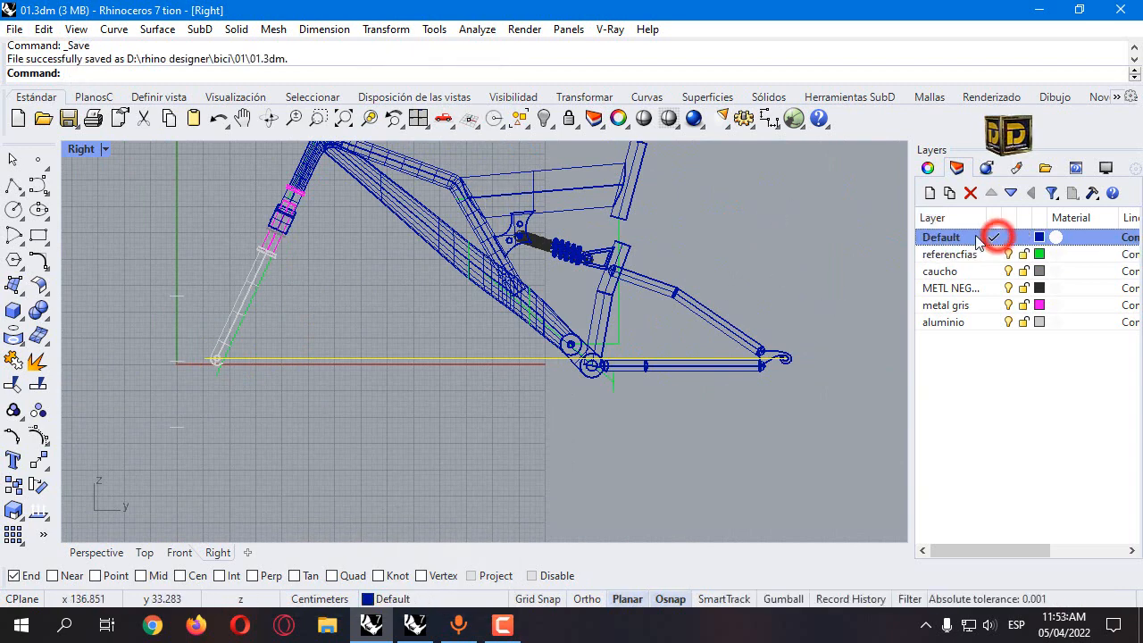
double_click(77, 150)
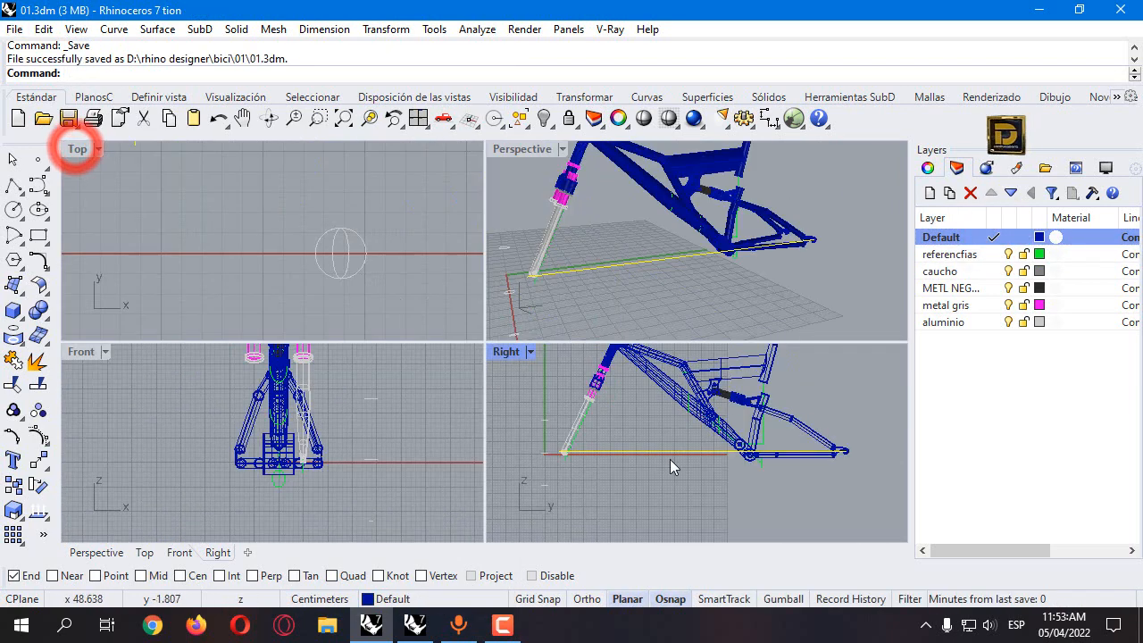
Draw a circle 2 cm in diameter in an empty area of the Front view
click(324, 416)
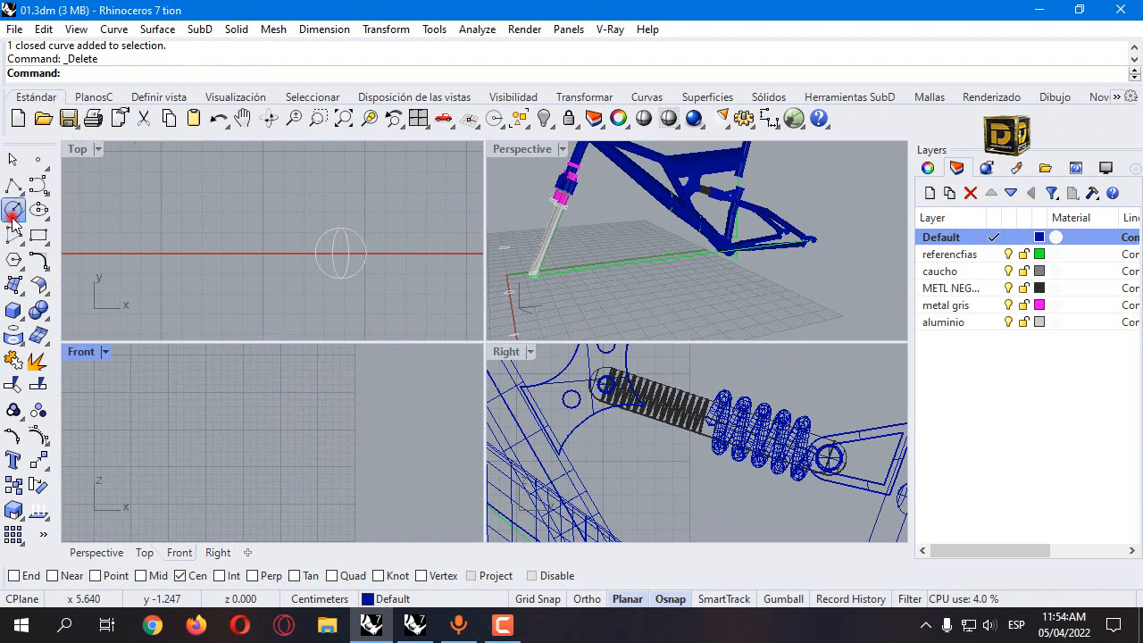
click(14, 212)
click(312, 417)
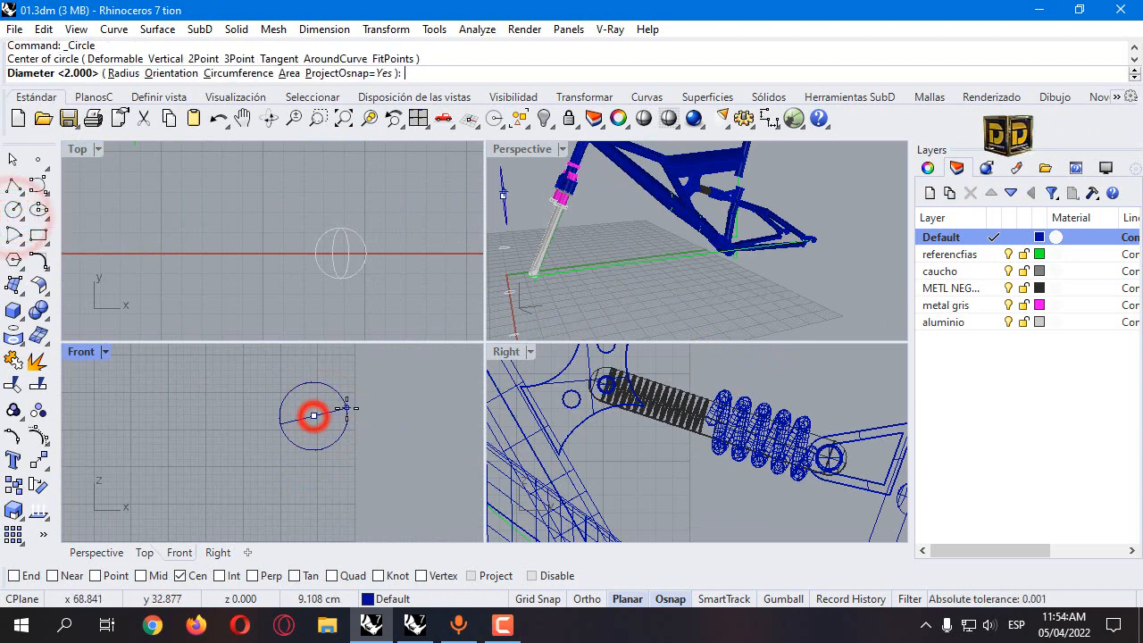
text(2)
key(Return)
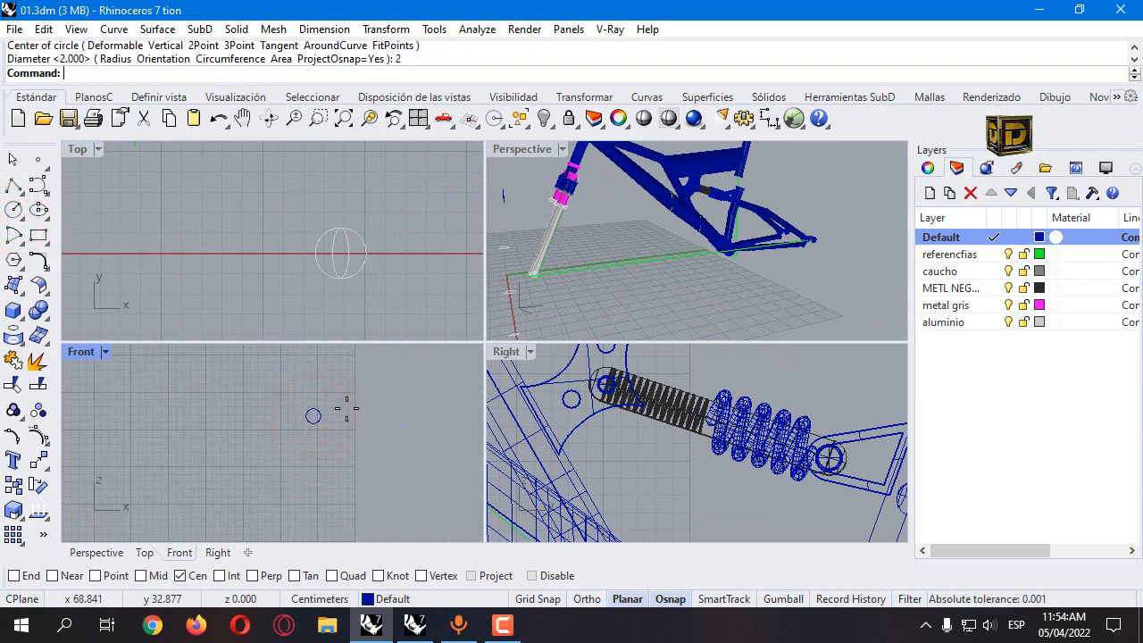
Draw an inscribed eight-sided polygon centred on the circle, with its corners 2 cm from the centre
click(13, 259)
scroll(366, 442, up, 3)
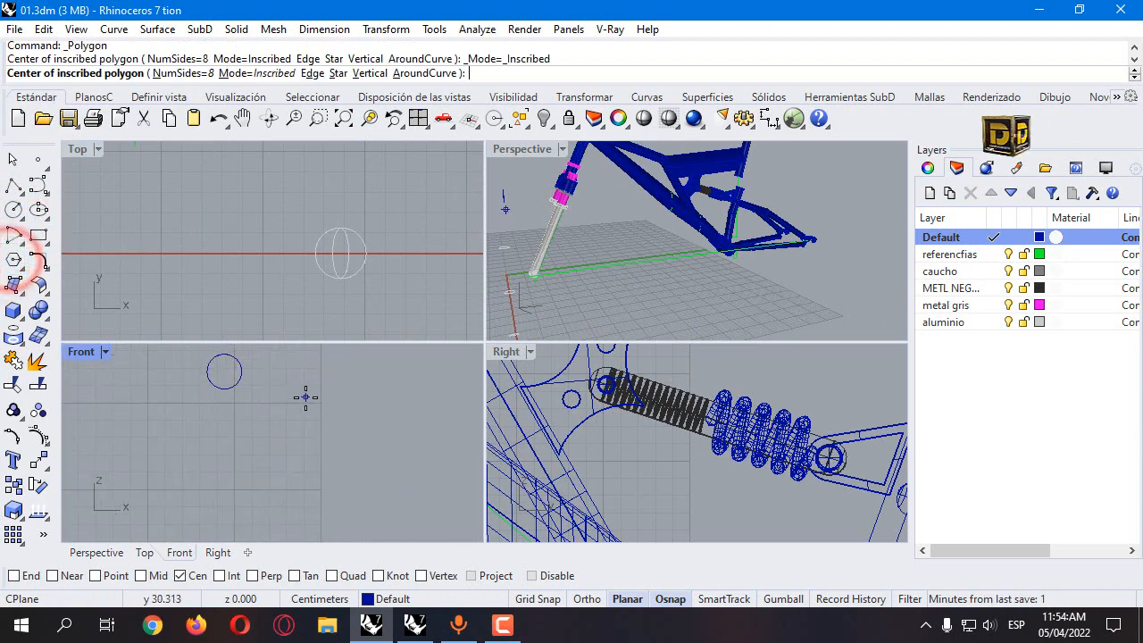
click(224, 373)
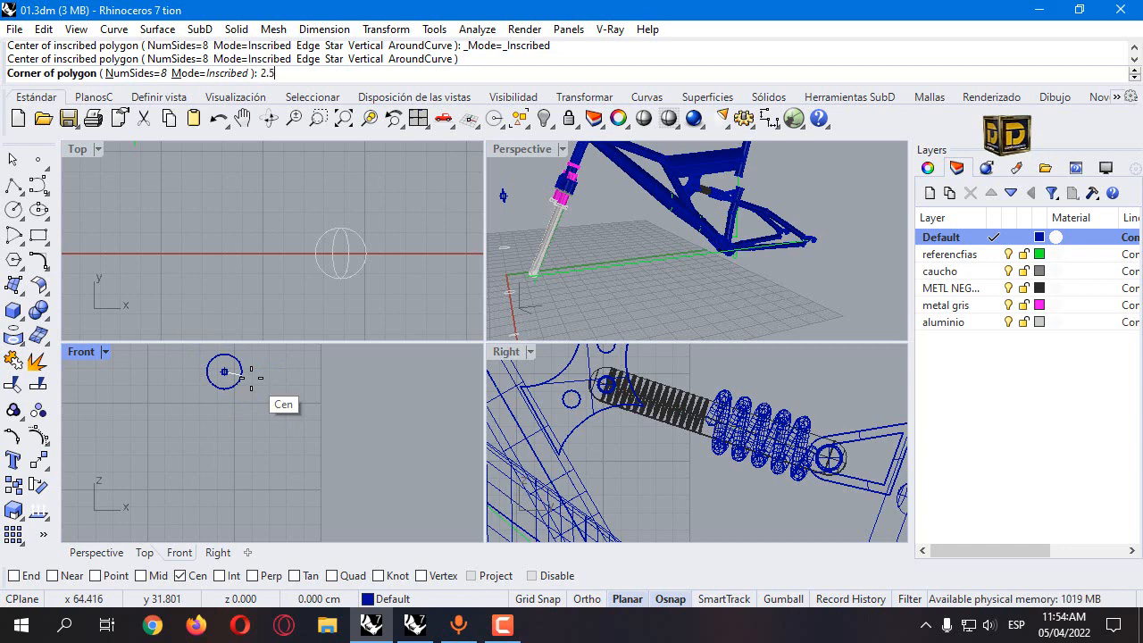
text(2.5)
key(Return)
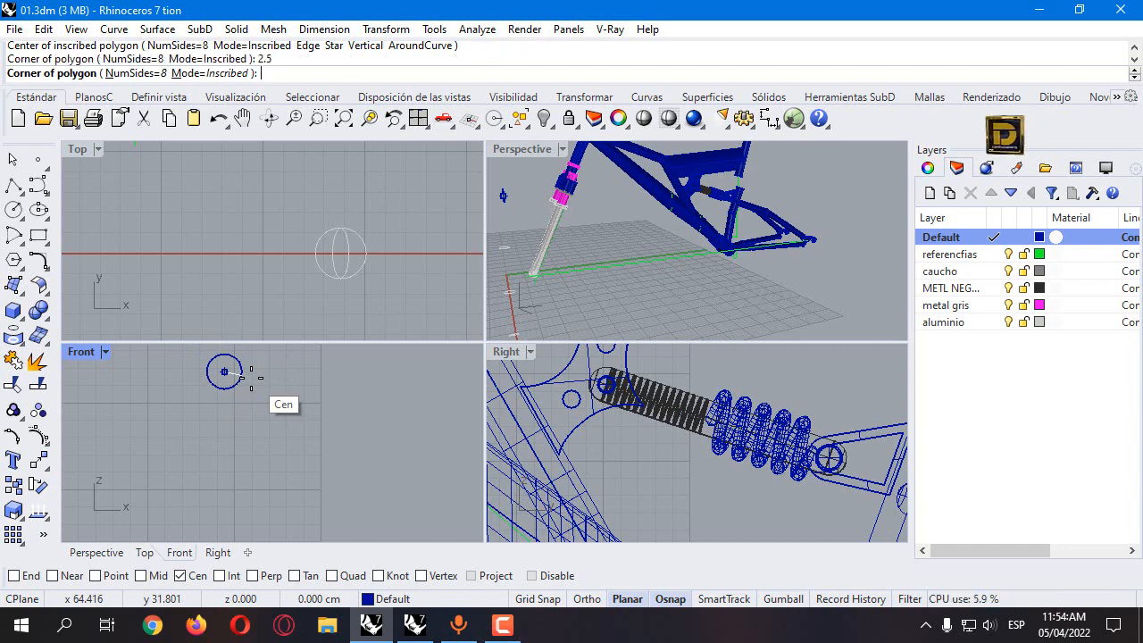
click(232, 390)
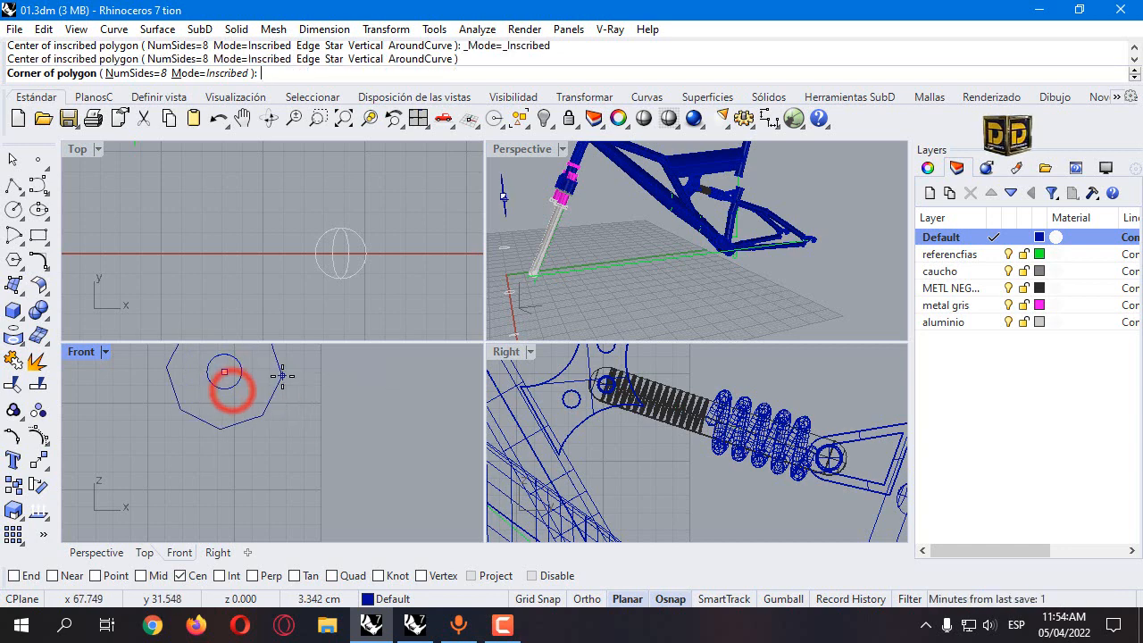
key(Return)
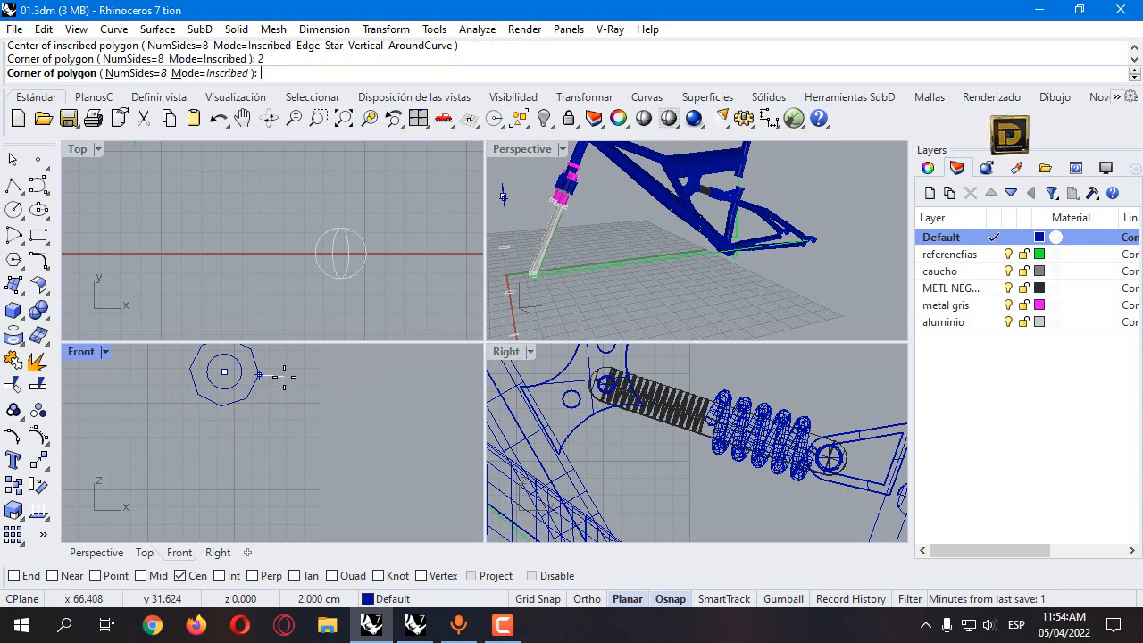
click(320, 379)
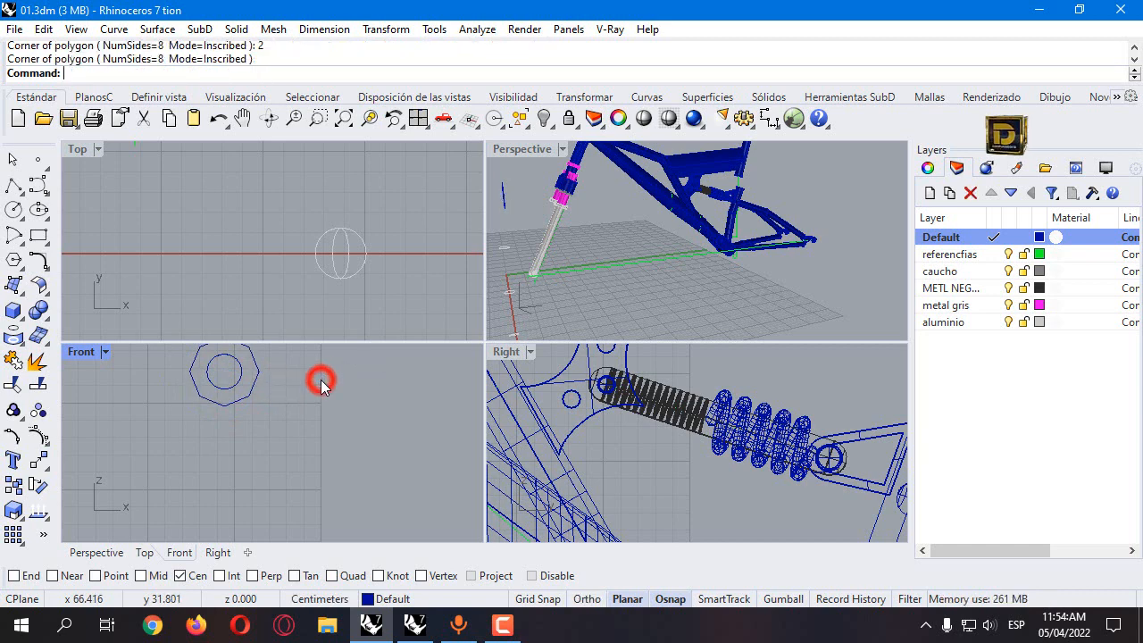
Extrude the octagon and circle together as a 0.8 cm solid ring to one side only, and delete the source curves
click(267, 370)
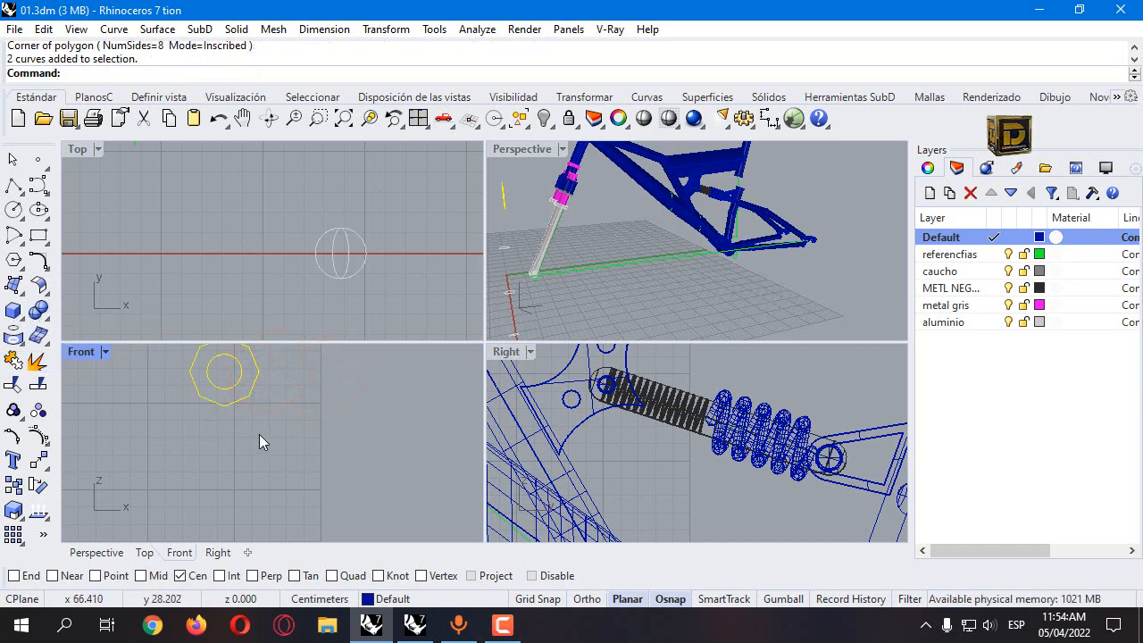
click(13, 313)
click(90, 373)
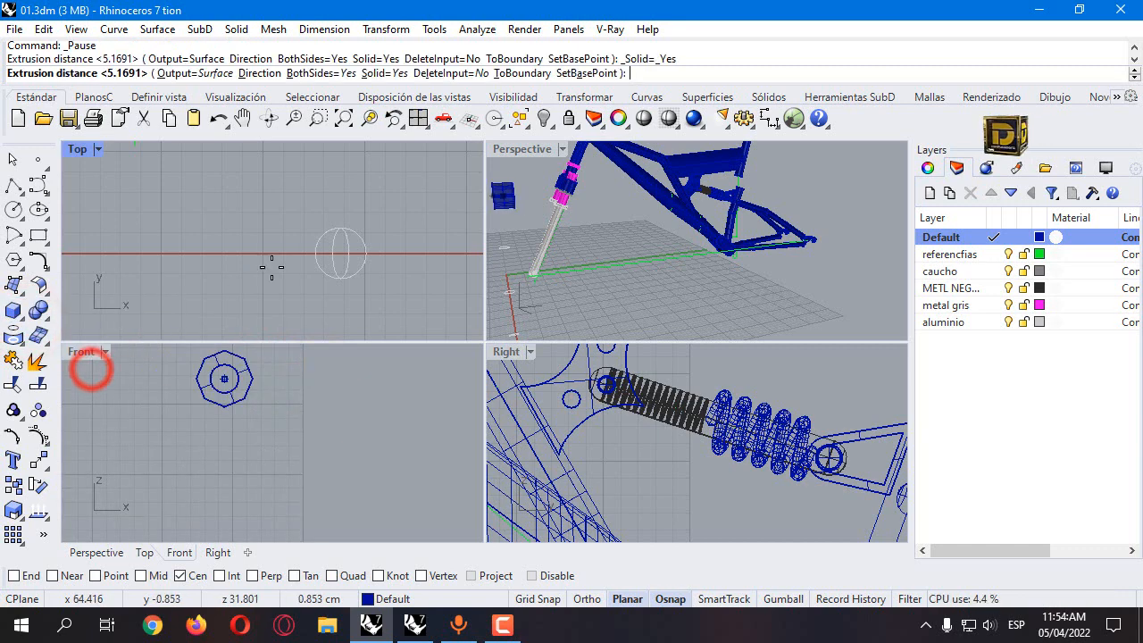
scroll(434, 281, down, 1)
scroll(732, 414, down, 6)
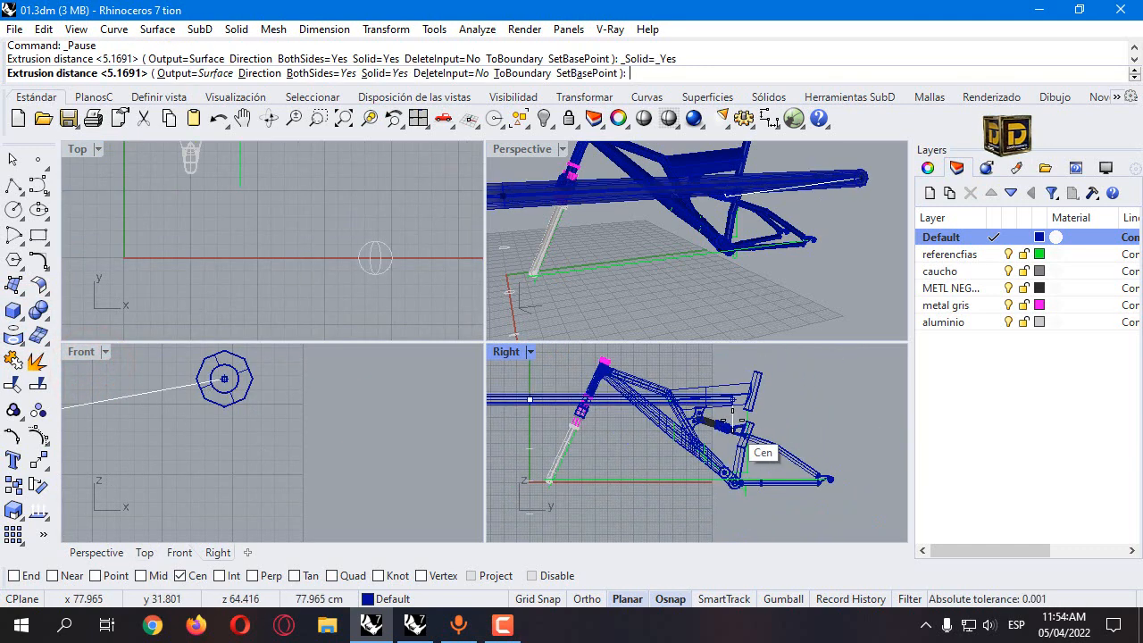
scroll(733, 418, down, 4)
scroll(482, 408, up, 2)
scroll(592, 406, up, 6)
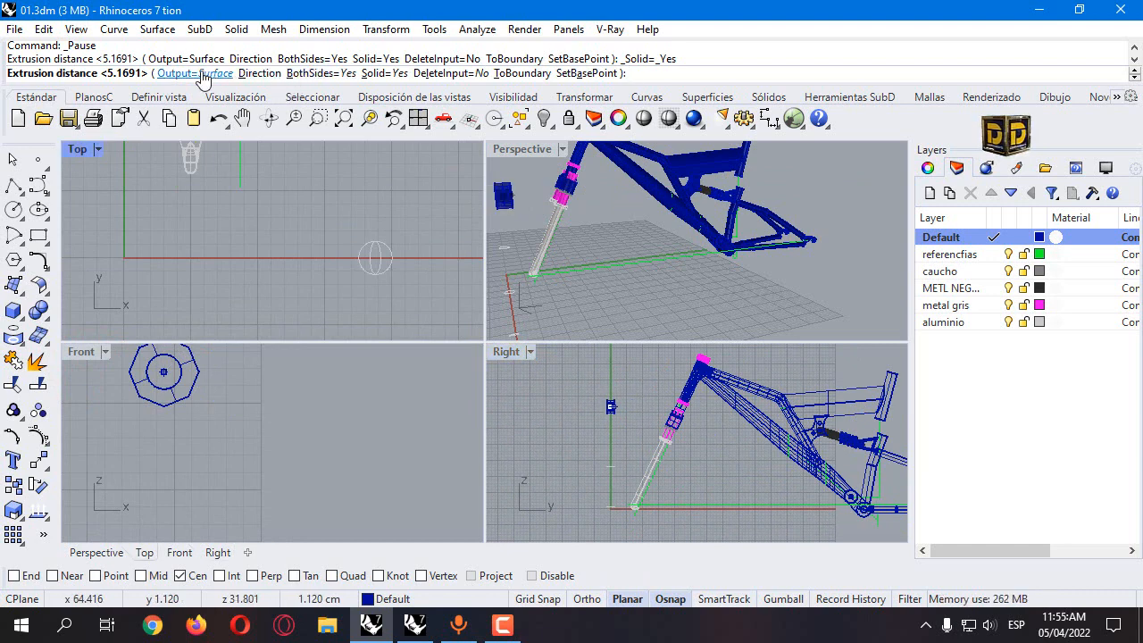
click(308, 75)
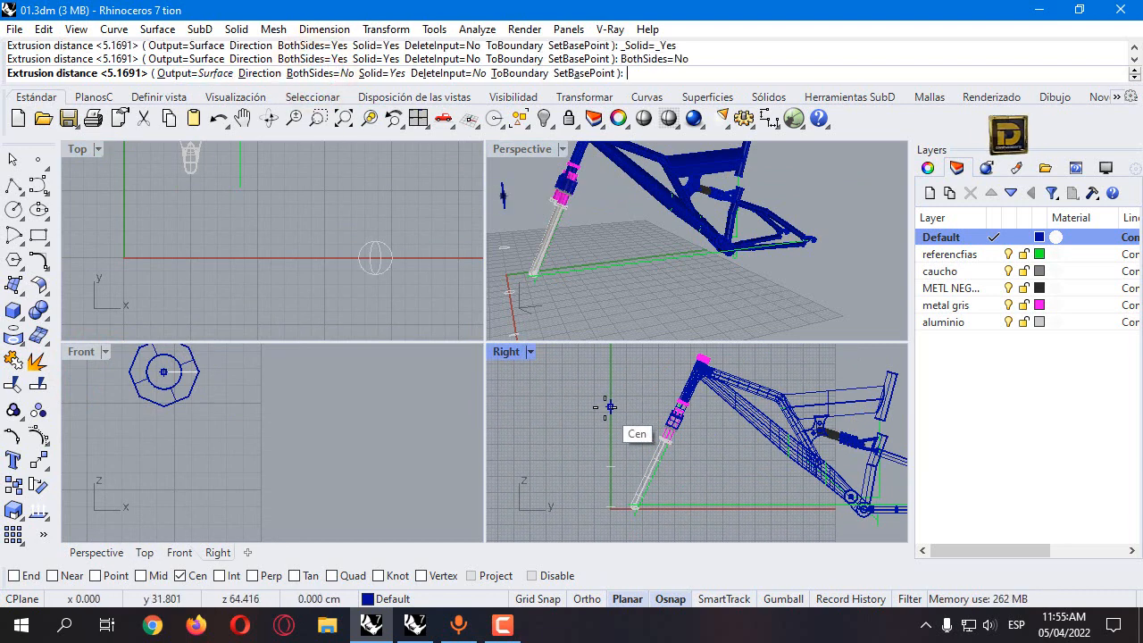
text(.8)
key(Return)
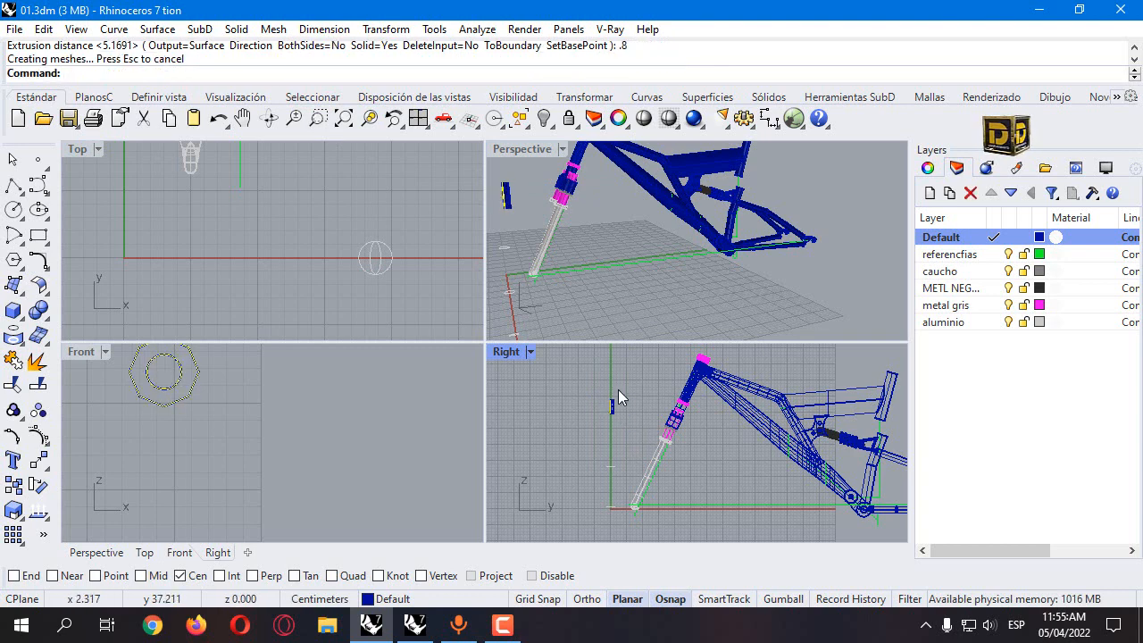
key(Delete)
Move the octagonal ring onto the rear shock at the start of its spring, centring it on the shock in the Front view
drag(579, 391, 823, 434)
scroll(823, 432, up, 8)
scroll(867, 445, up, 4)
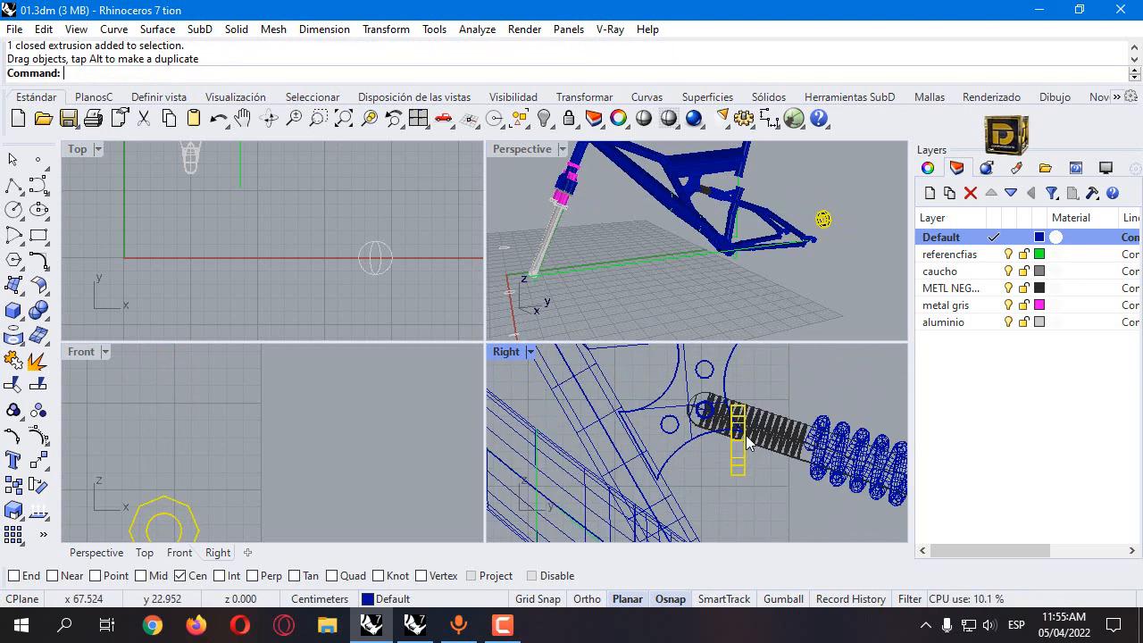
drag(747, 454, 788, 453)
scroll(359, 436, down, 20)
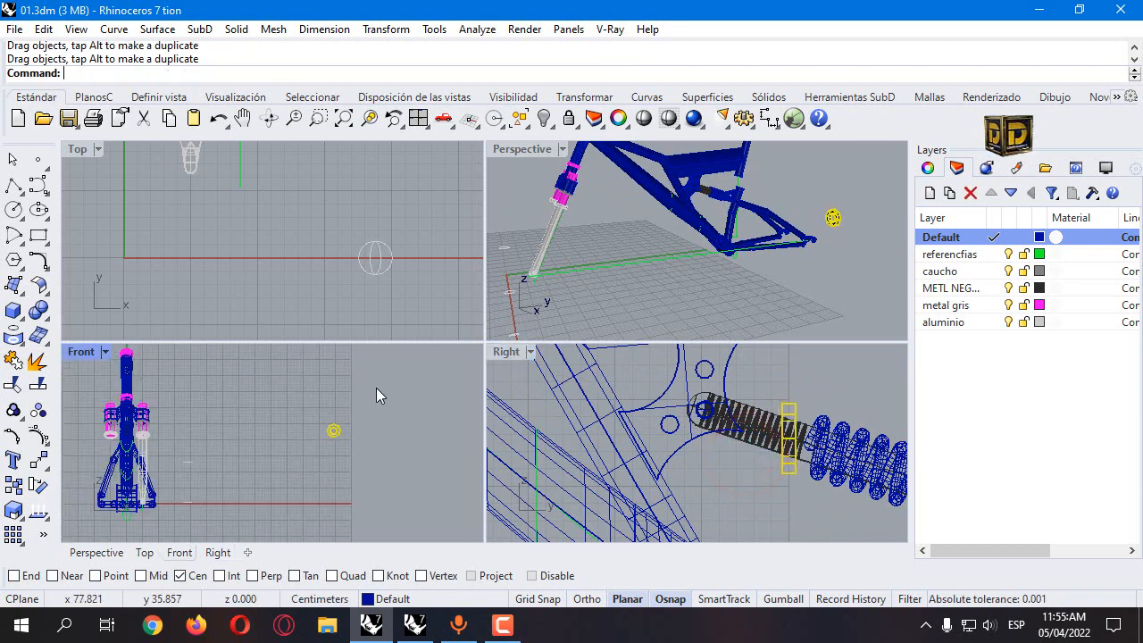
mouse_move(357, 412)
shift+mouse_down()
mouse_move(262, 413)
mouse_move(321, 389)
mouse_move(356, 394)
shift+mouse_up()
scroll(263, 407, up, 10)
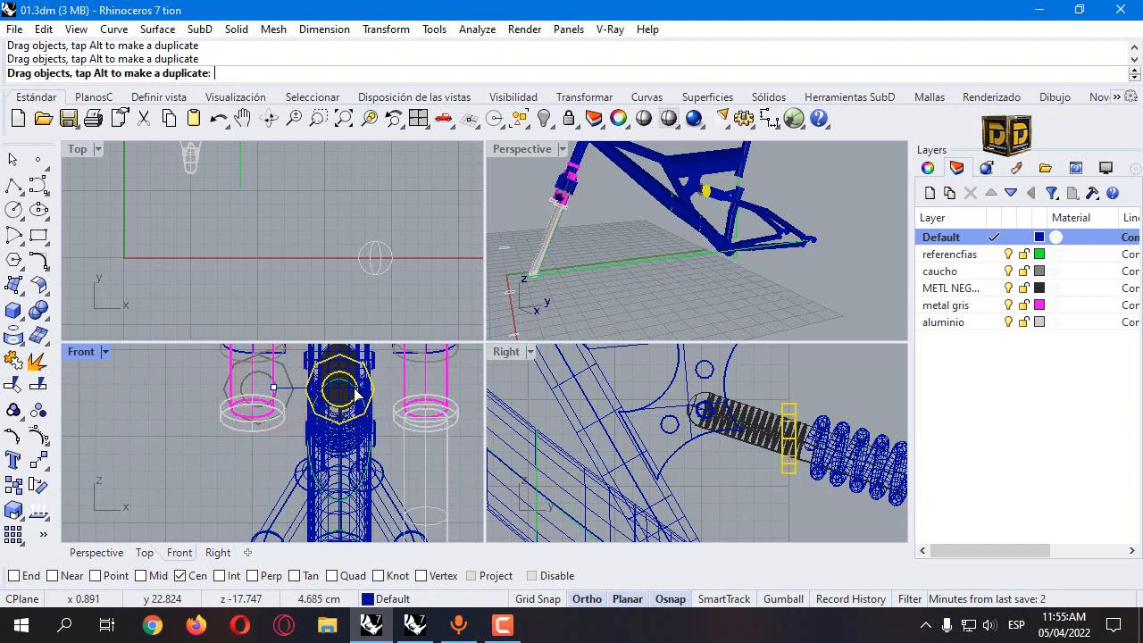
Rotate the octagonal ring about 17° clockwise in the Right view so it stands perpendicular to the shock's axis
click(364, 30)
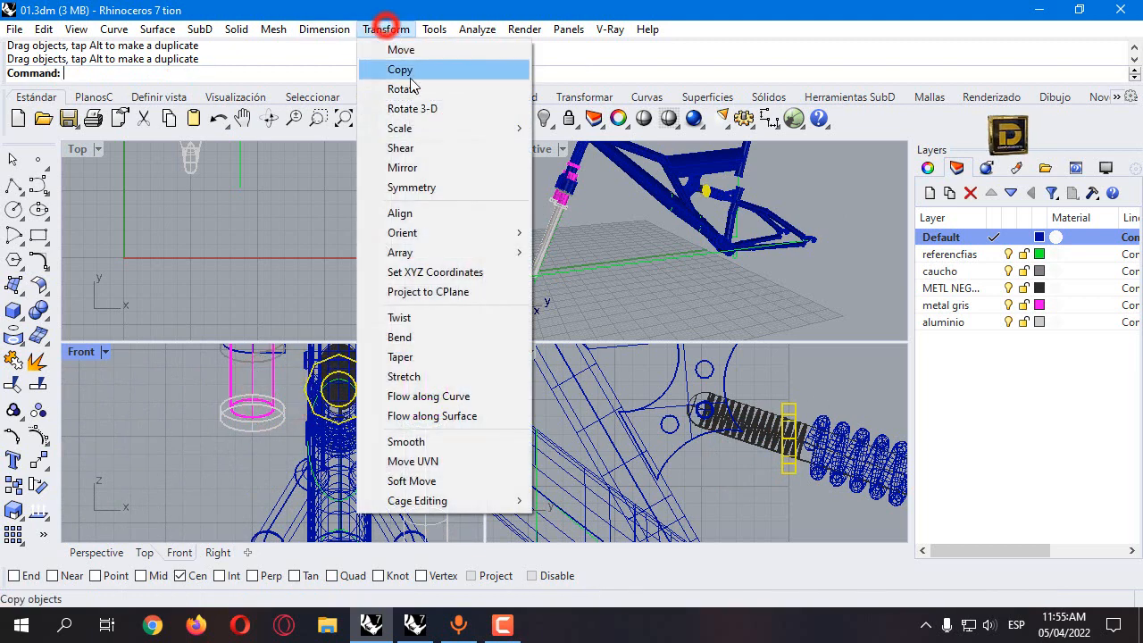
click(393, 84)
click(792, 482)
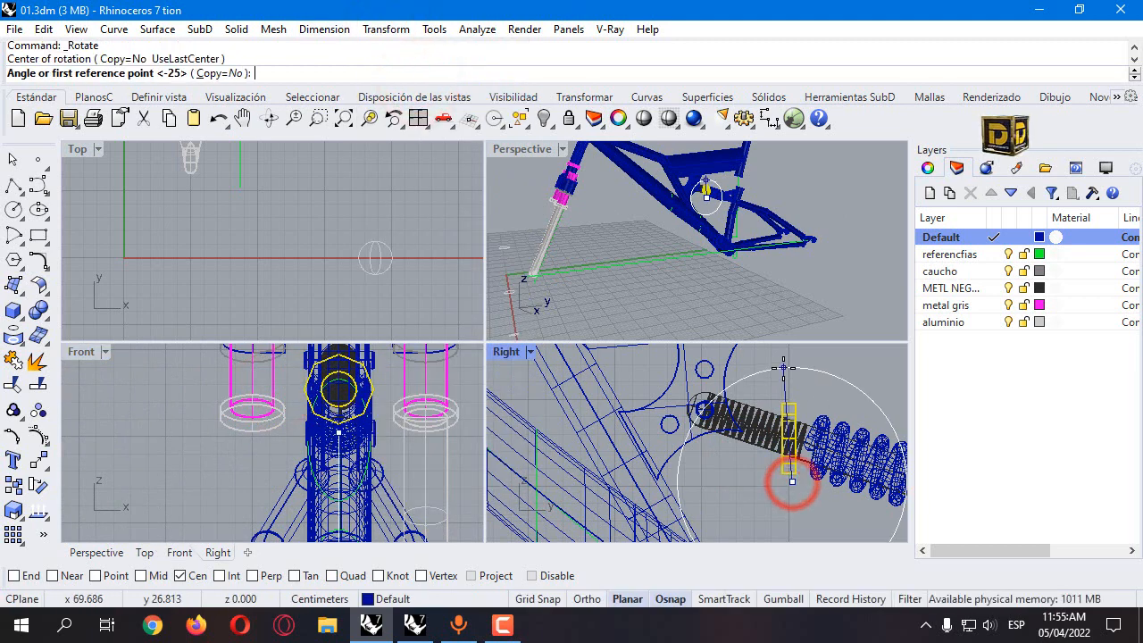
click(789, 367)
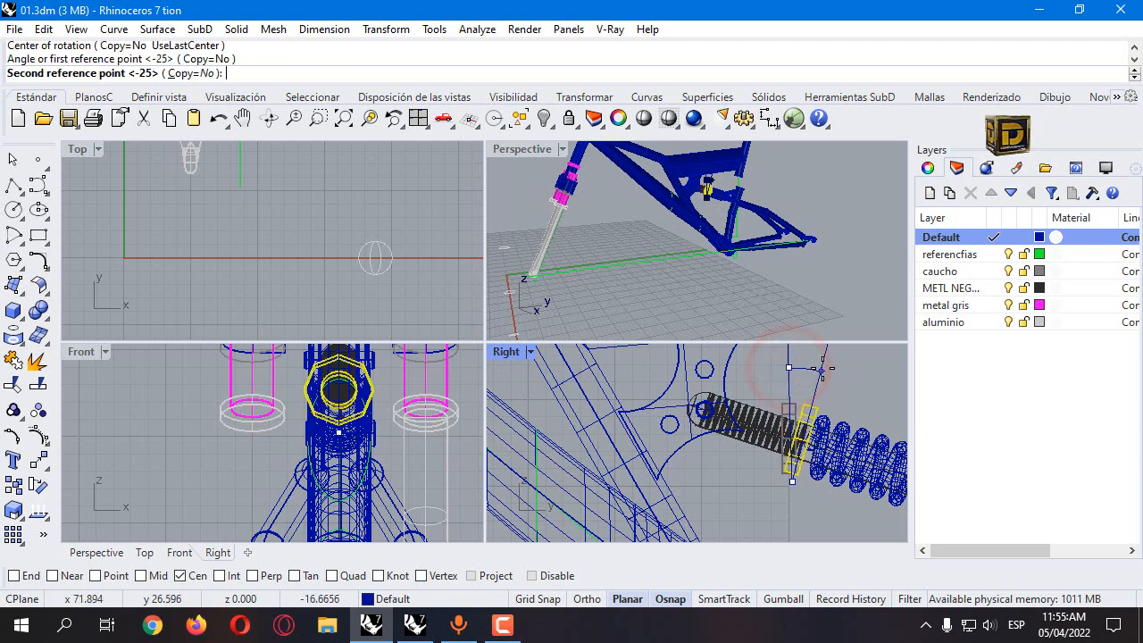
click(822, 368)
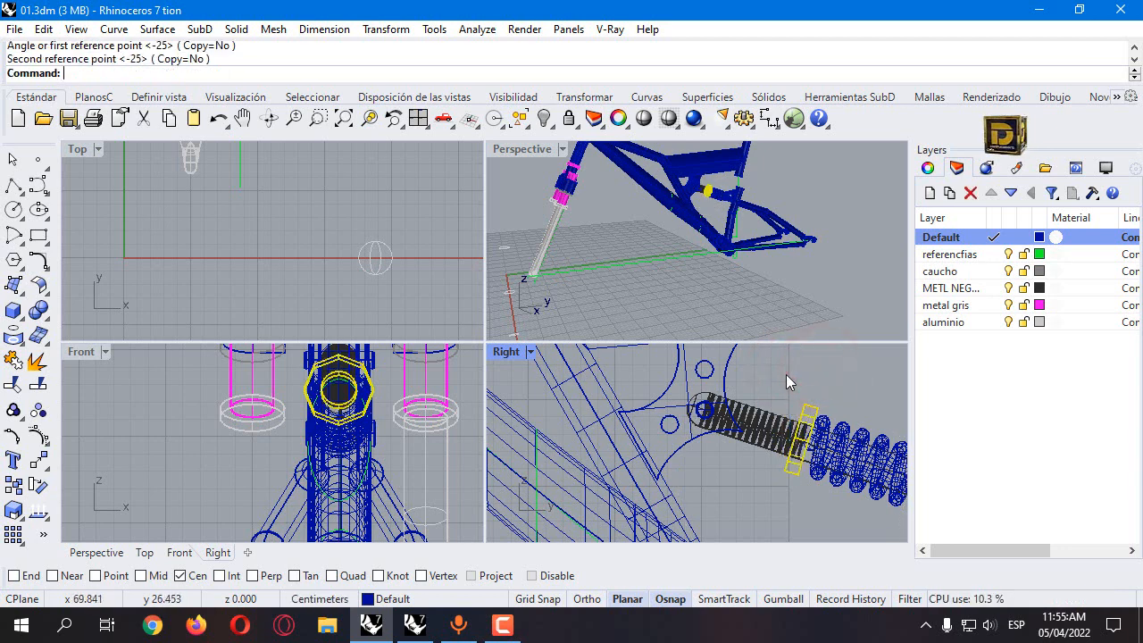
click(787, 374)
scroll(728, 192, up, 6)
scroll(734, 188, down, 4)
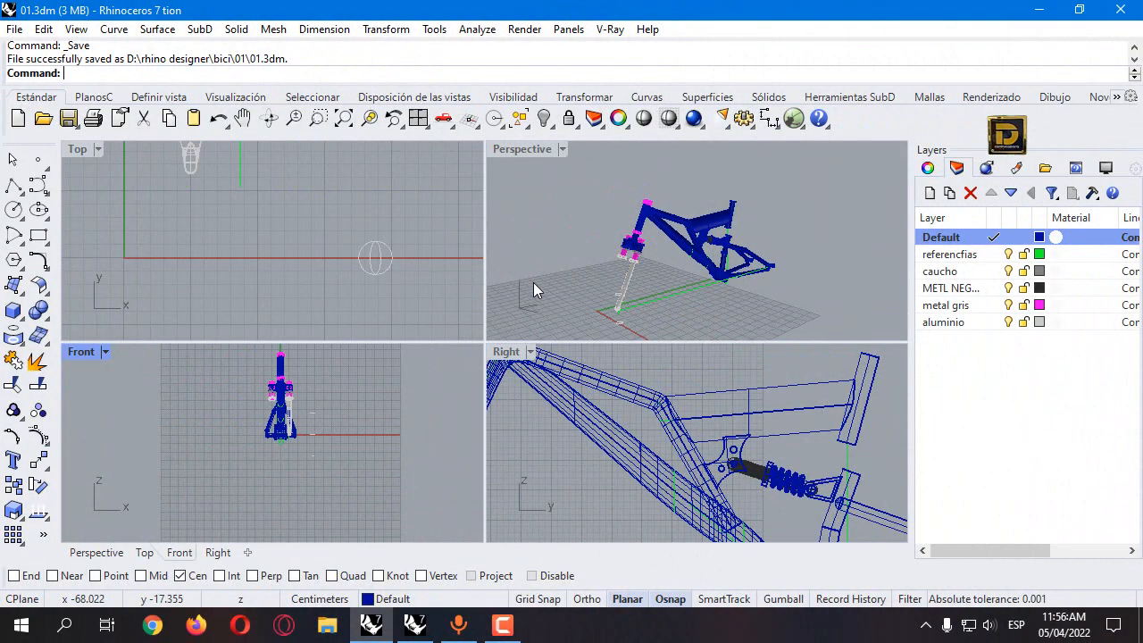
Make aluminio the current layer and draw a circle 15 cm in diameter in an empty area of the Front view
click(1000, 321)
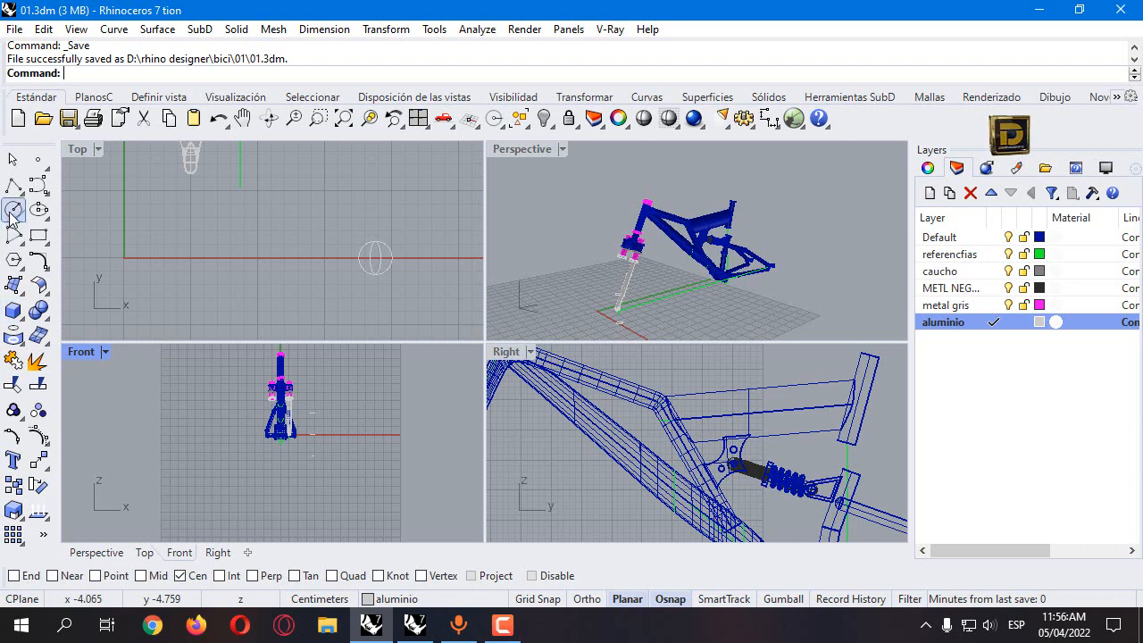
click(13, 209)
click(394, 408)
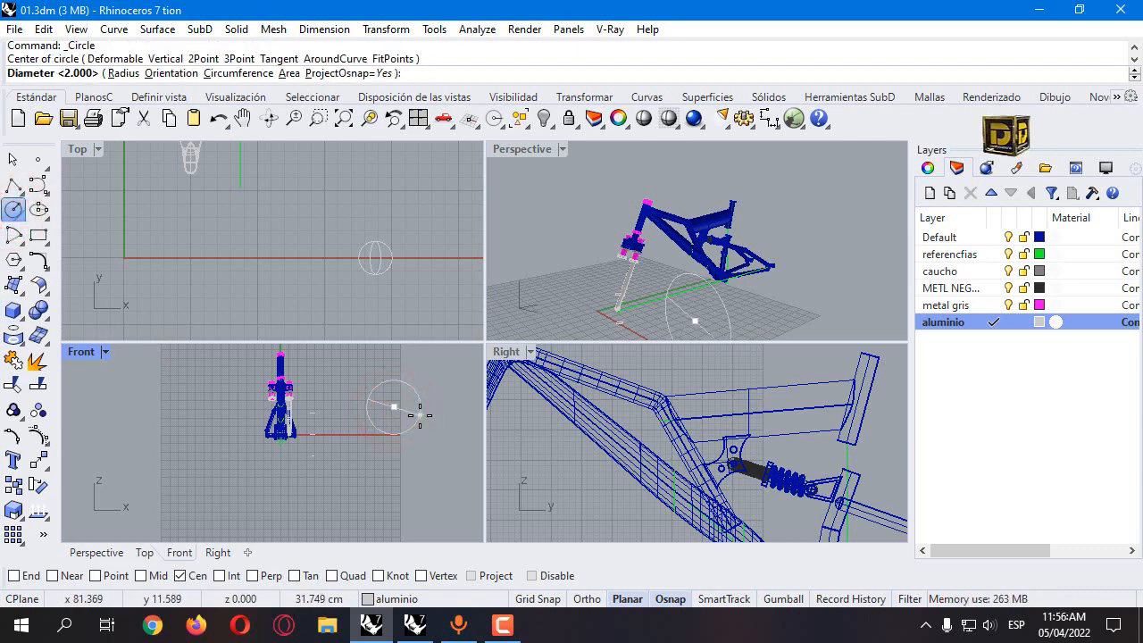
text(15)
key(Return)
Draw a second circle 11 cm in diameter, concentric with the 15 cm circle, in the Front view
key(Return)
click(413, 417)
text(1)
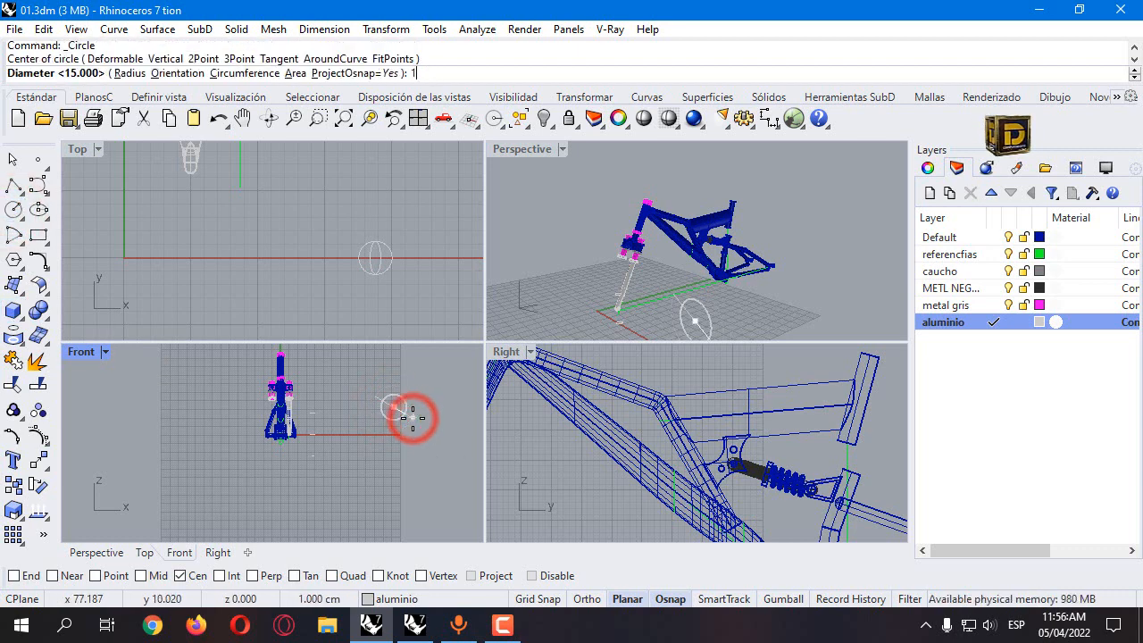
text(1)
scroll(395, 411, up, 5)
key(Return)
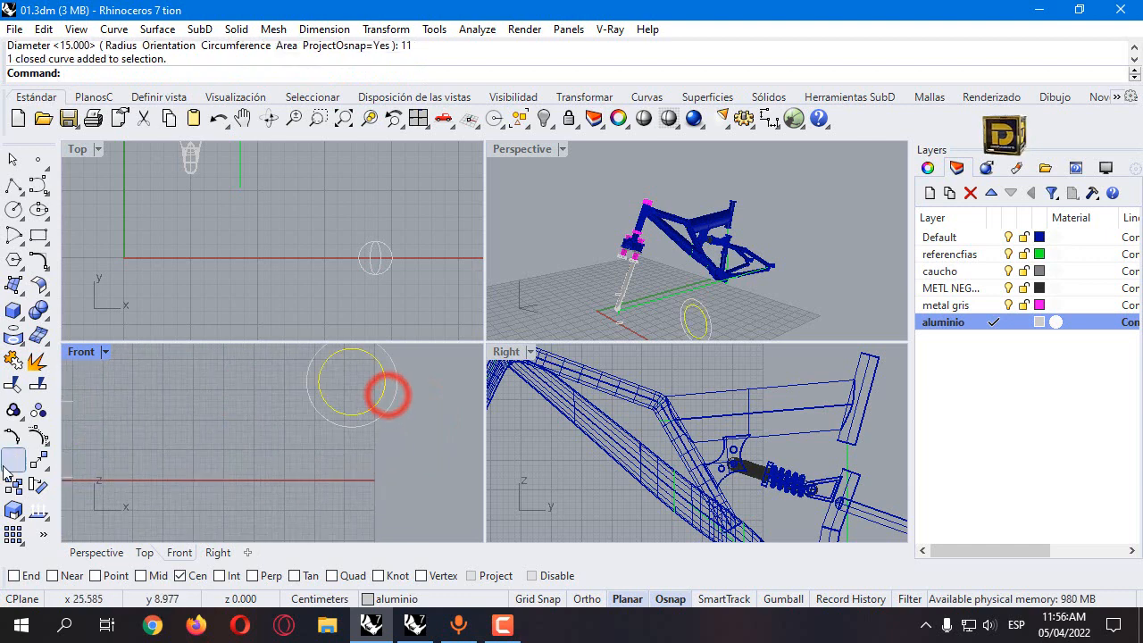
Move the 11 cm circle straight down by 1.5 cm in the Front view
click(38, 461)
click(353, 402)
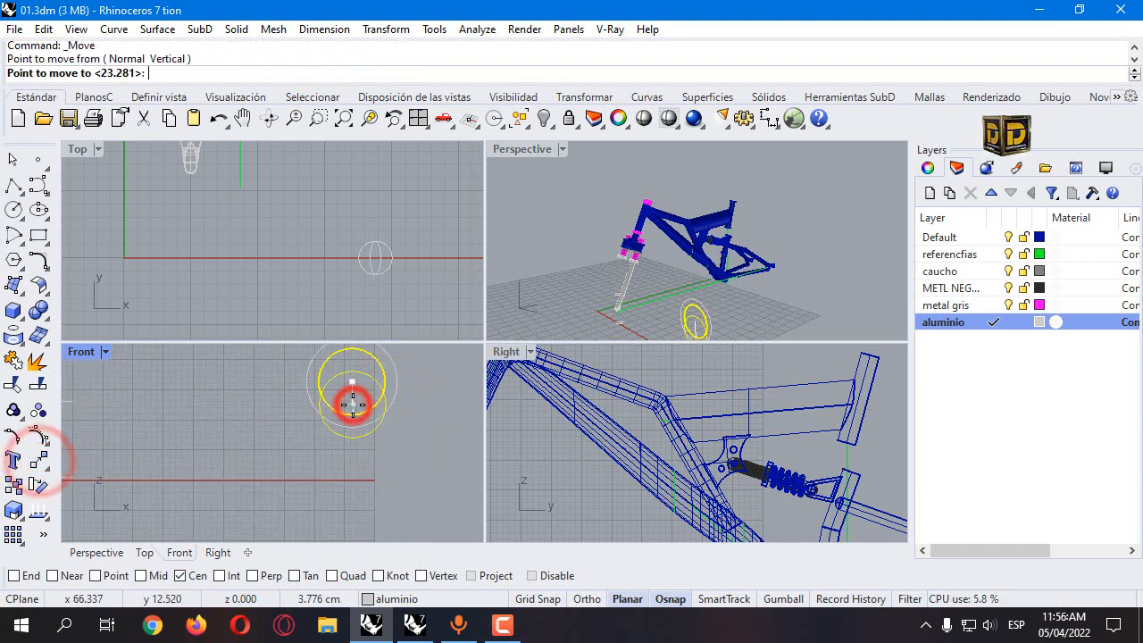
text(1.5)
key(Return)
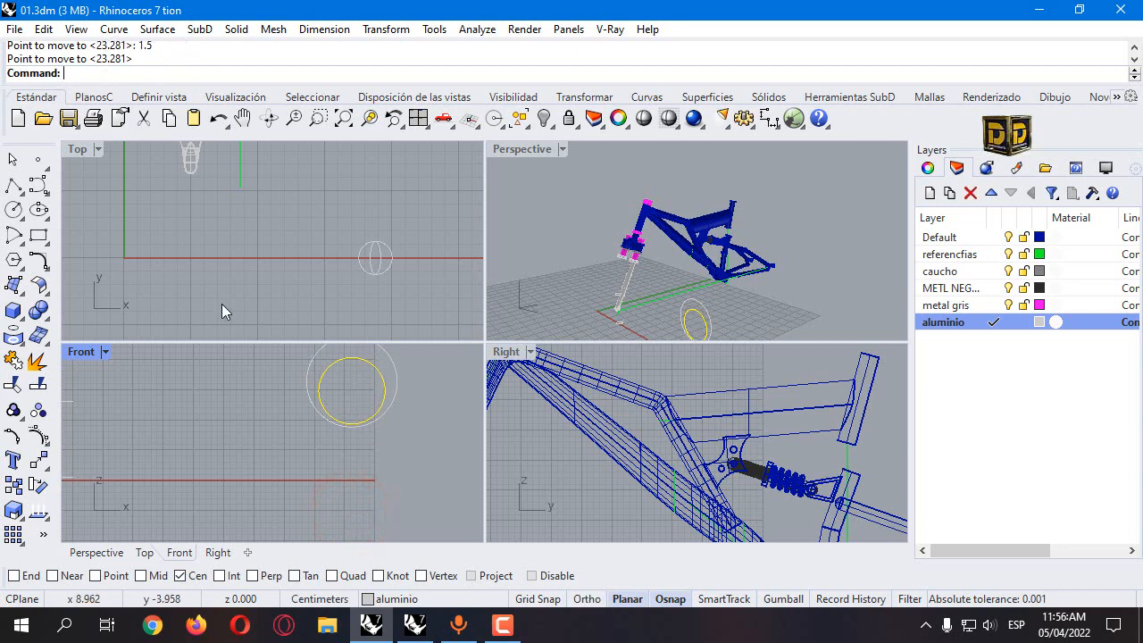
Draw a small two-point circle about 1.7 cm in diameter spanning the gap between the two large circles on their left side
double_click(89, 357)
click(14, 210)
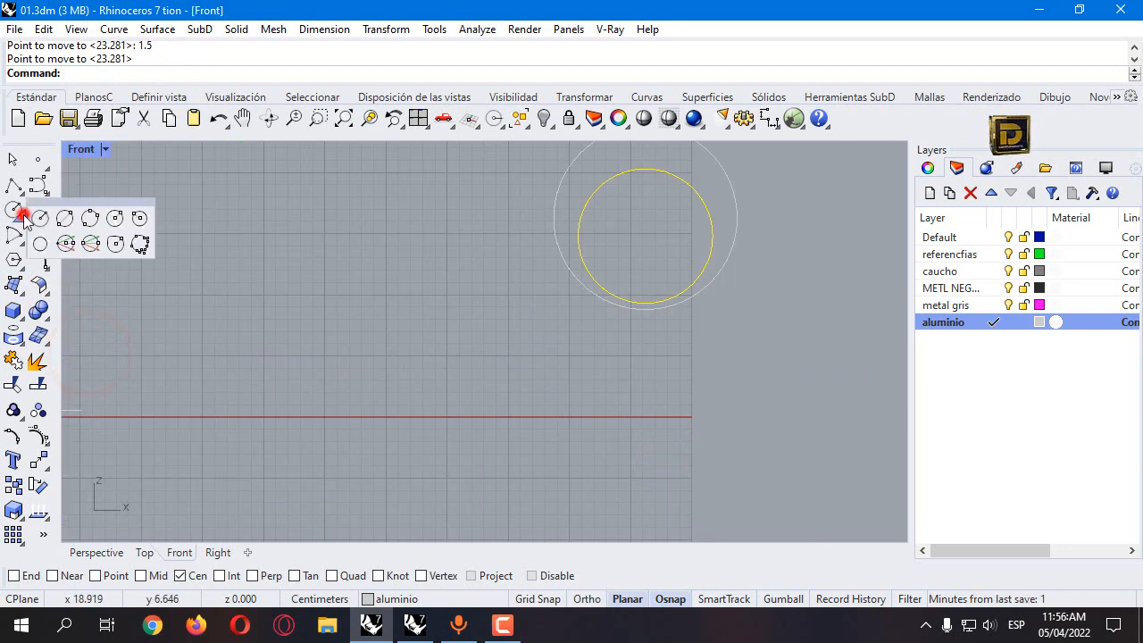
click(61, 218)
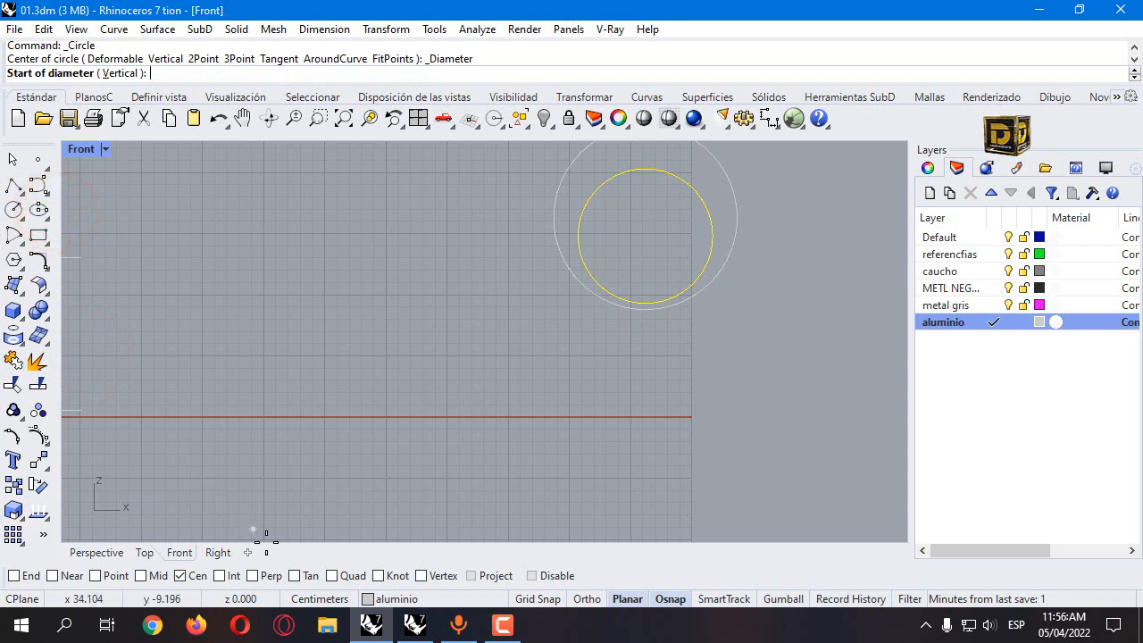
click(560, 248)
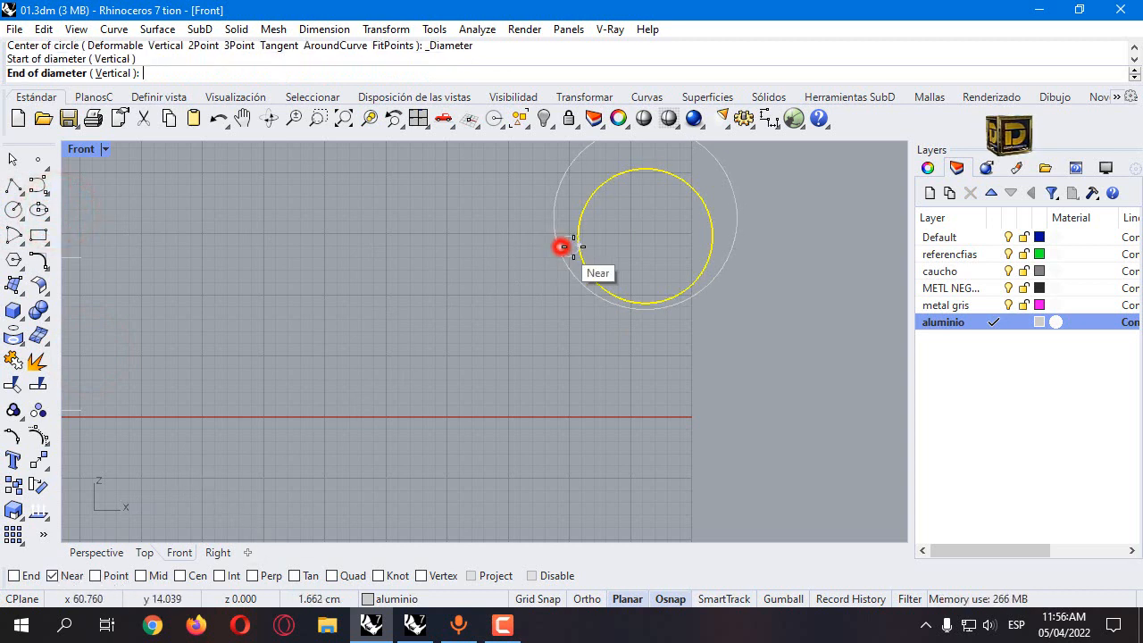
click(577, 247)
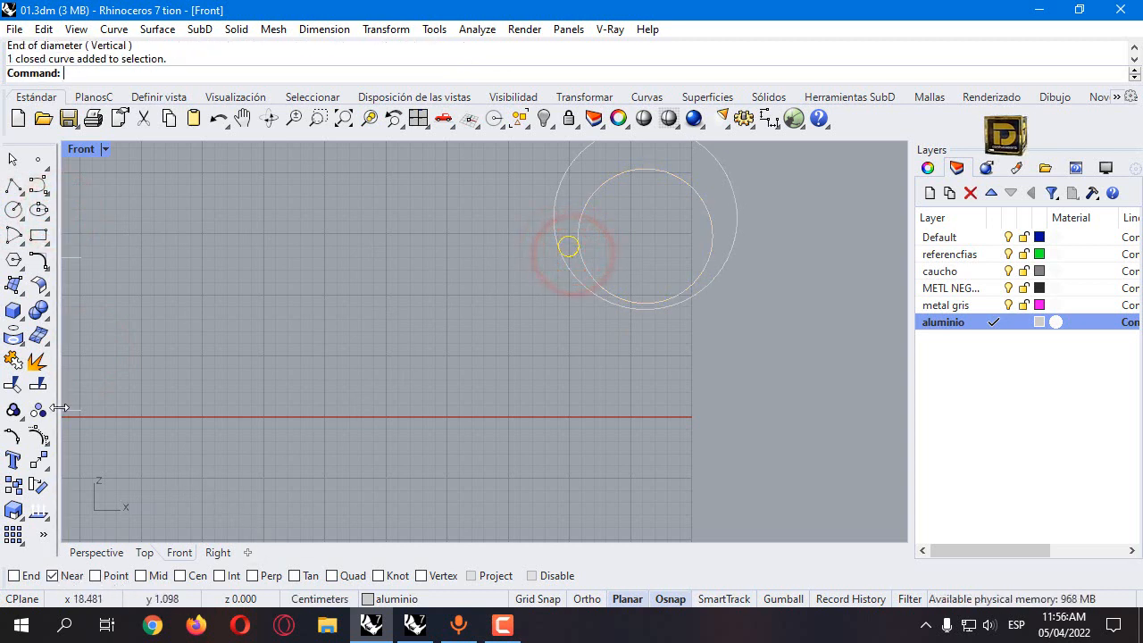
Mirror the small circle to the opposite side about a vertical axis through the large circle's bottom quadrant
click(40, 462)
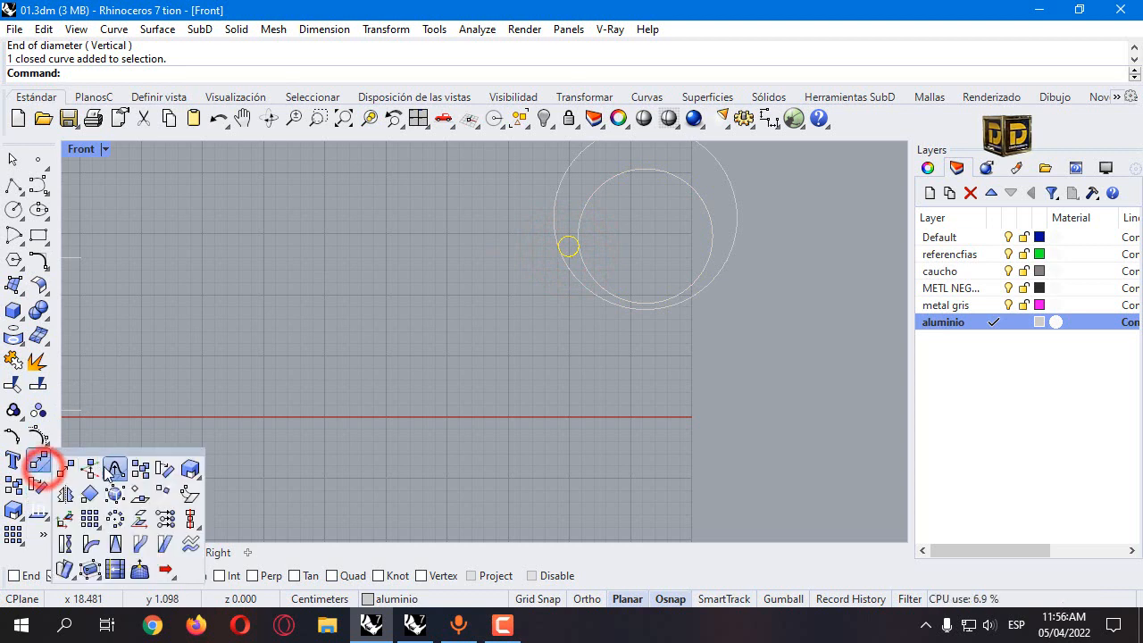
click(62, 497)
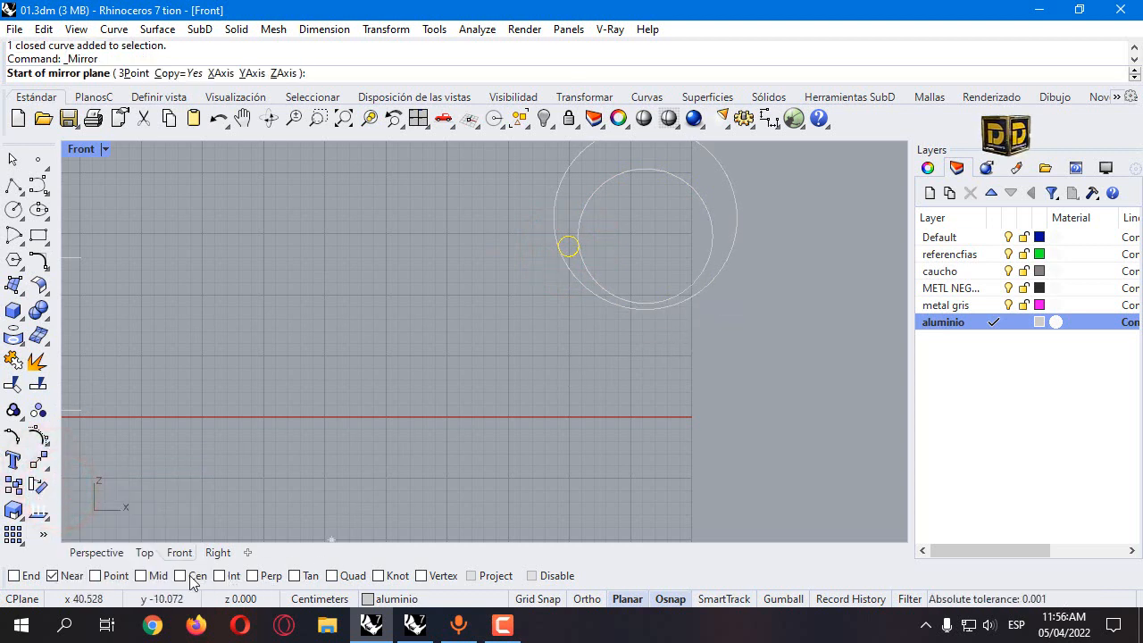
click(361, 577)
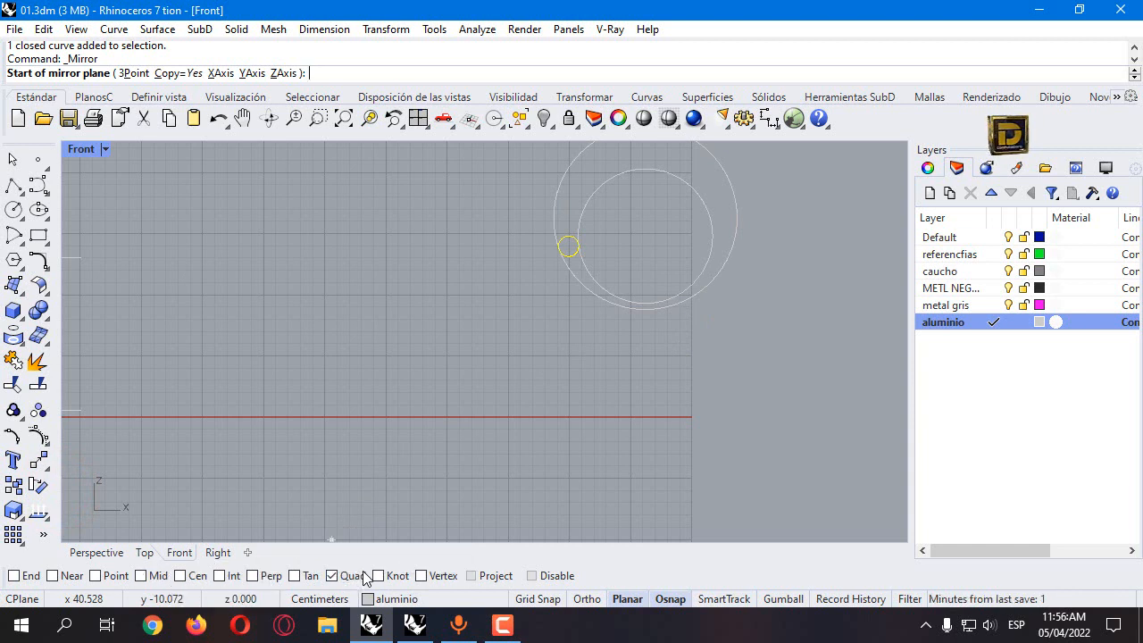
click(648, 310)
click(624, 401)
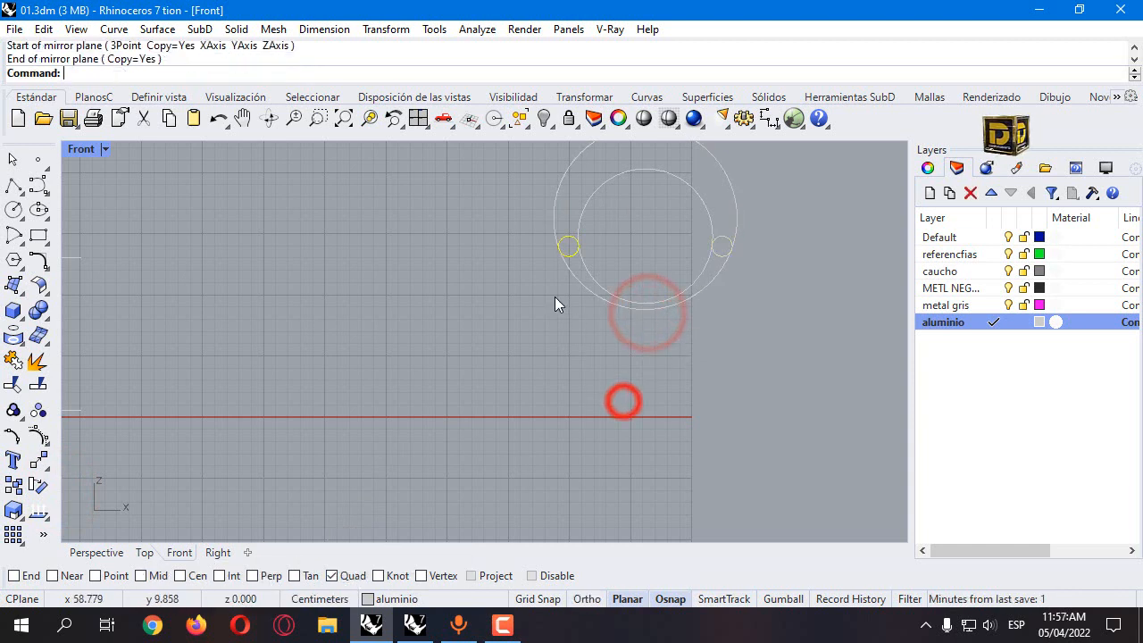
Trim away the upper halves of both small circles, using the two large circles as cutting objects
click(627, 210)
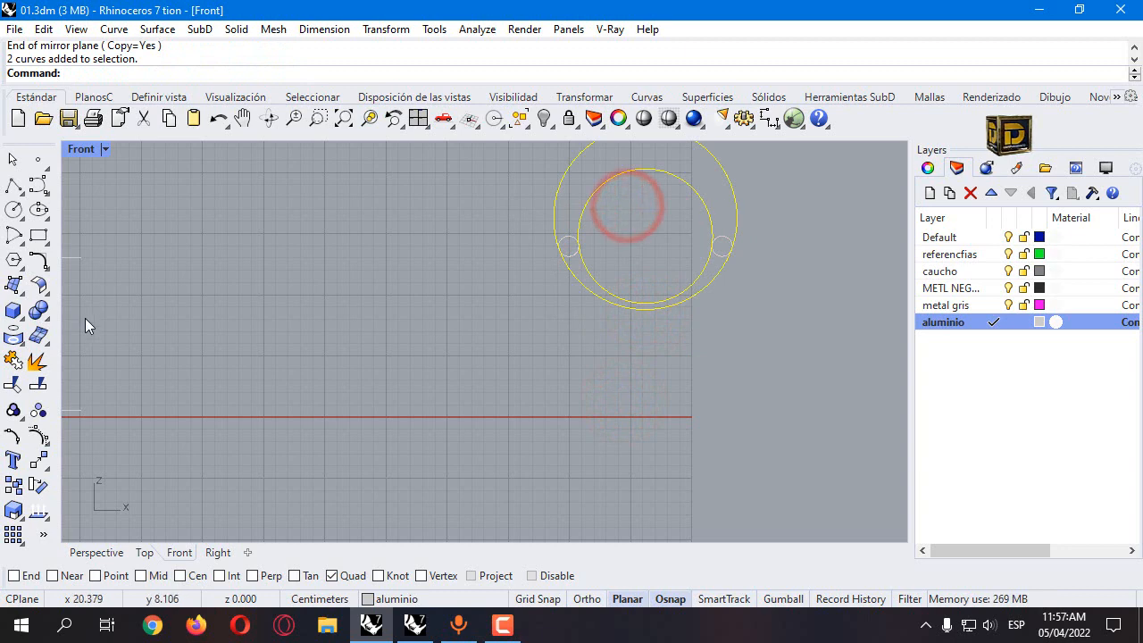
click(14, 384)
scroll(568, 250, up, 2)
click(569, 240)
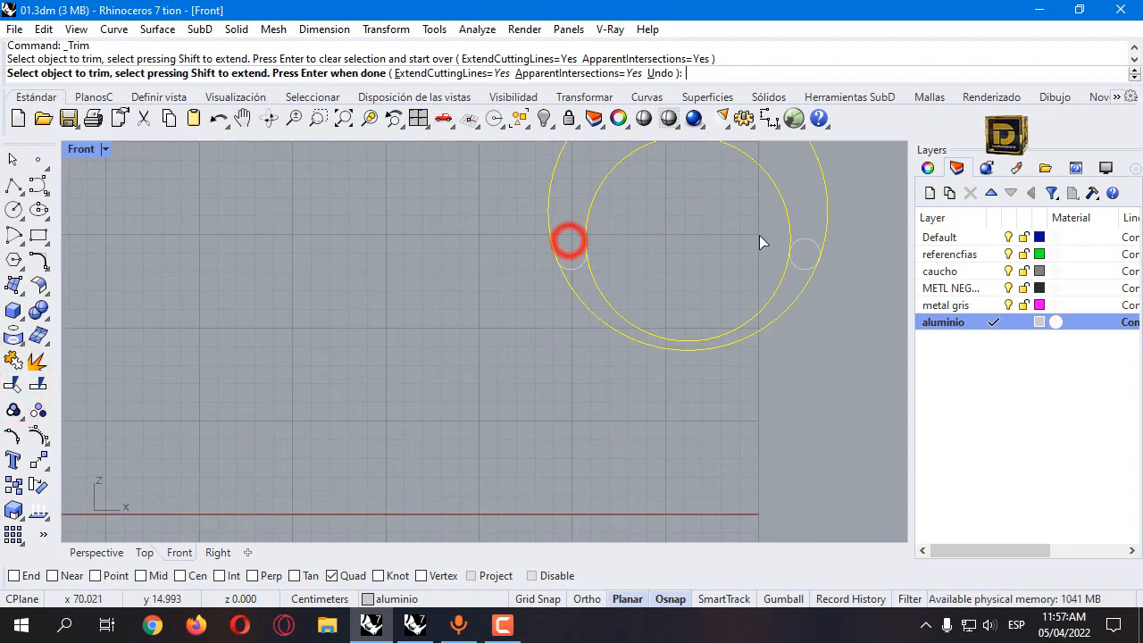
click(809, 243)
key(Return)
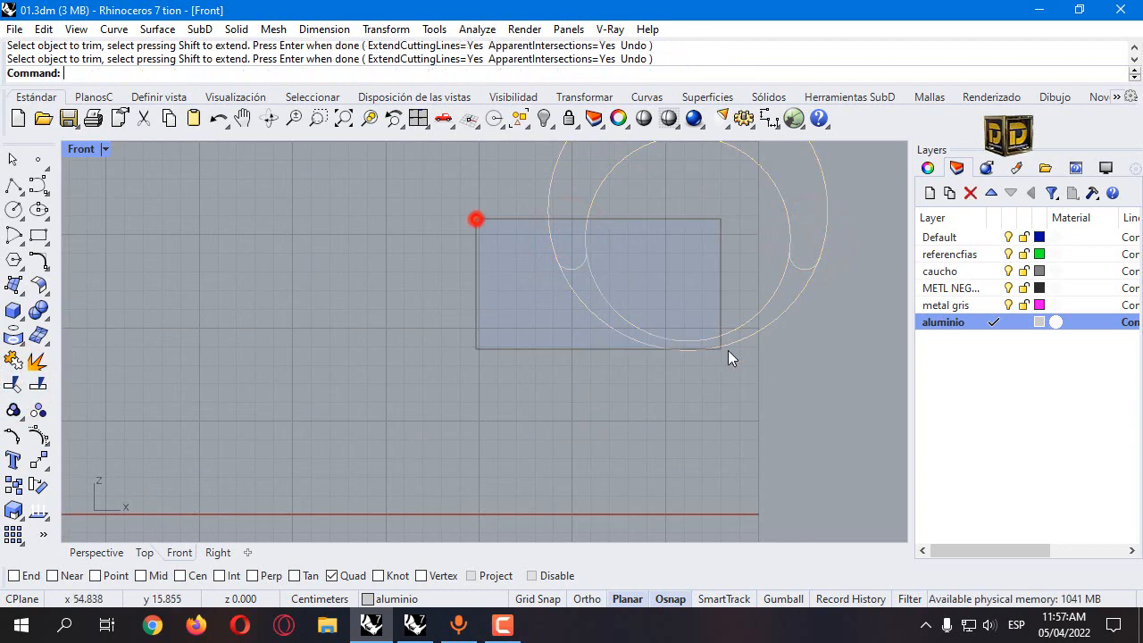
Trim the lower portions of both large circles against the two small arcs to leave a horseshoe-shaped outline
drag(728, 351, 831, 330)
click(14, 384)
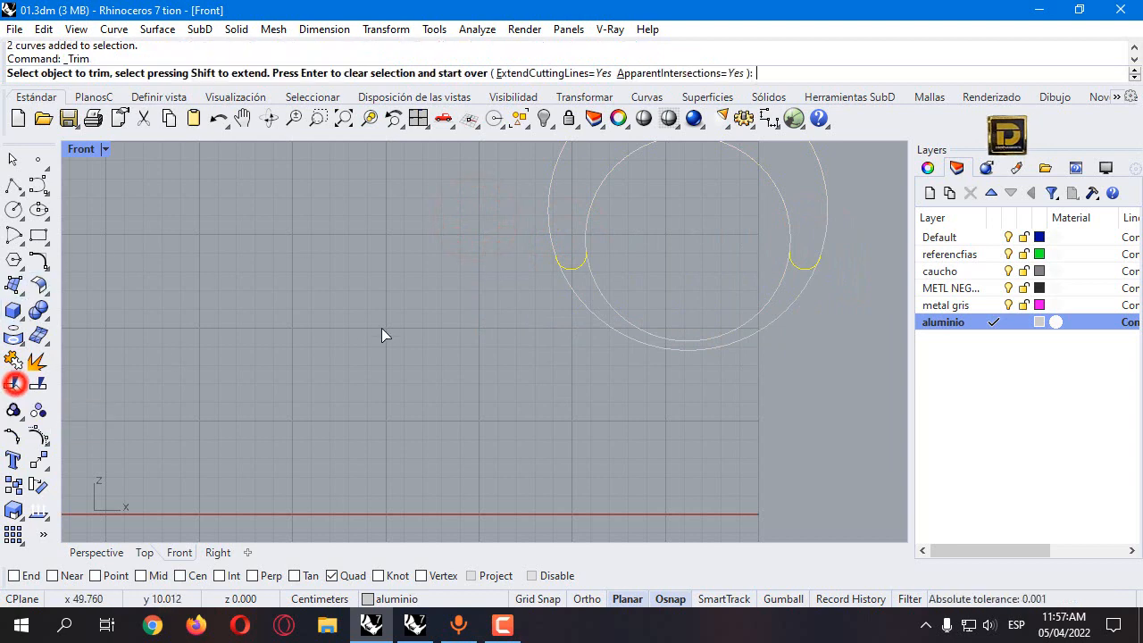
click(789, 279)
scroll(786, 268, up, 5)
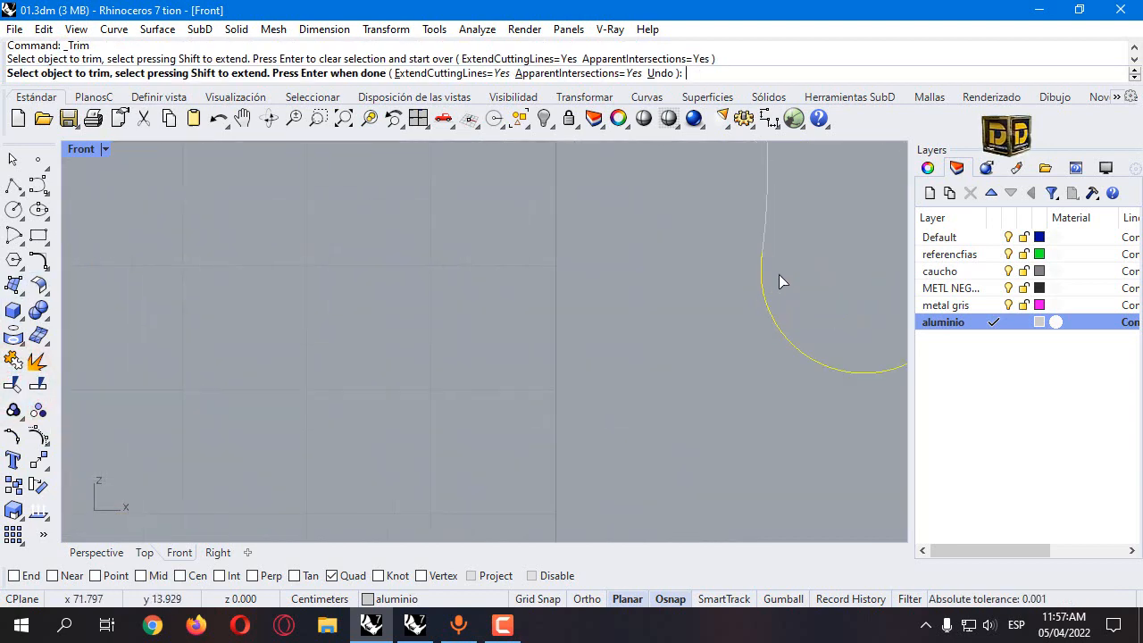
scroll(625, 269, down, 3)
scroll(745, 281, up, 3)
click(743, 318)
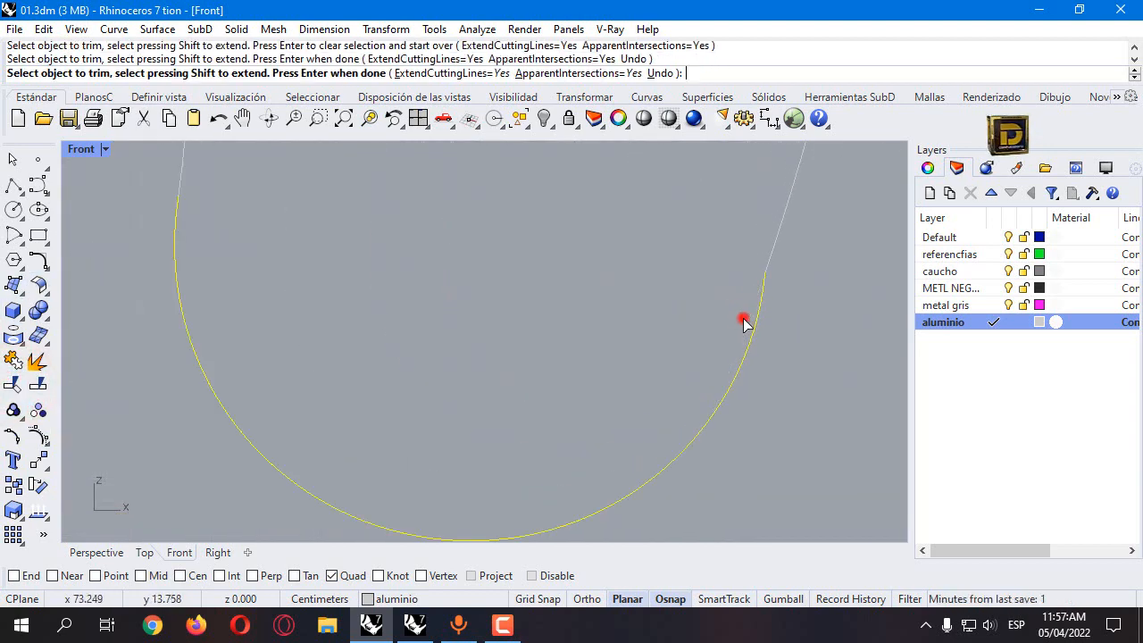
key(ctrl+z)
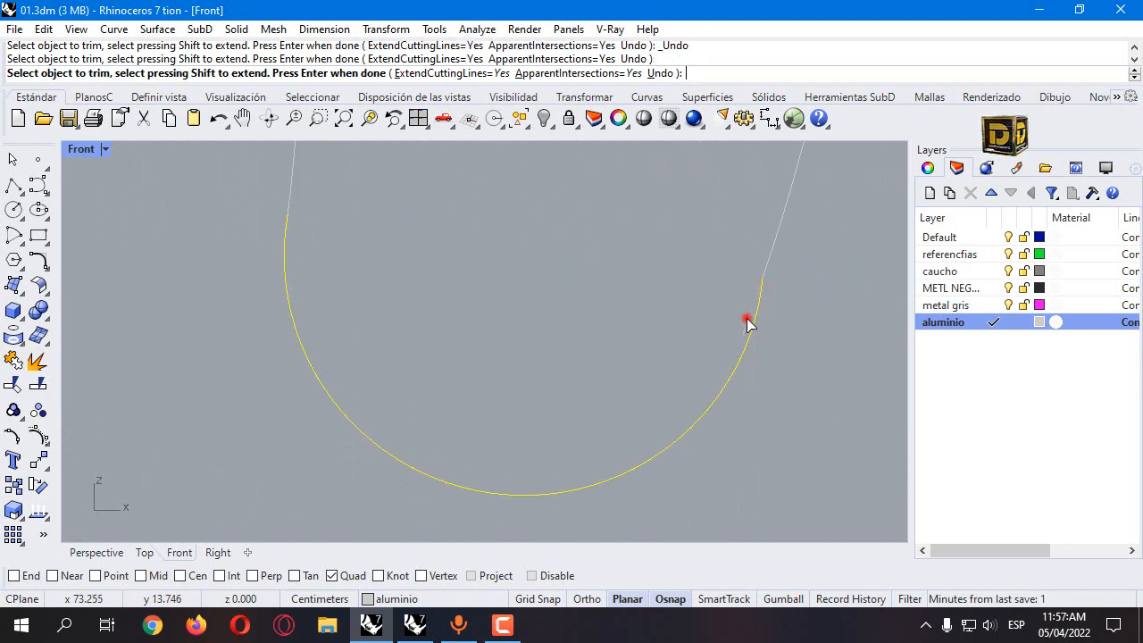
scroll(748, 322, up, 8)
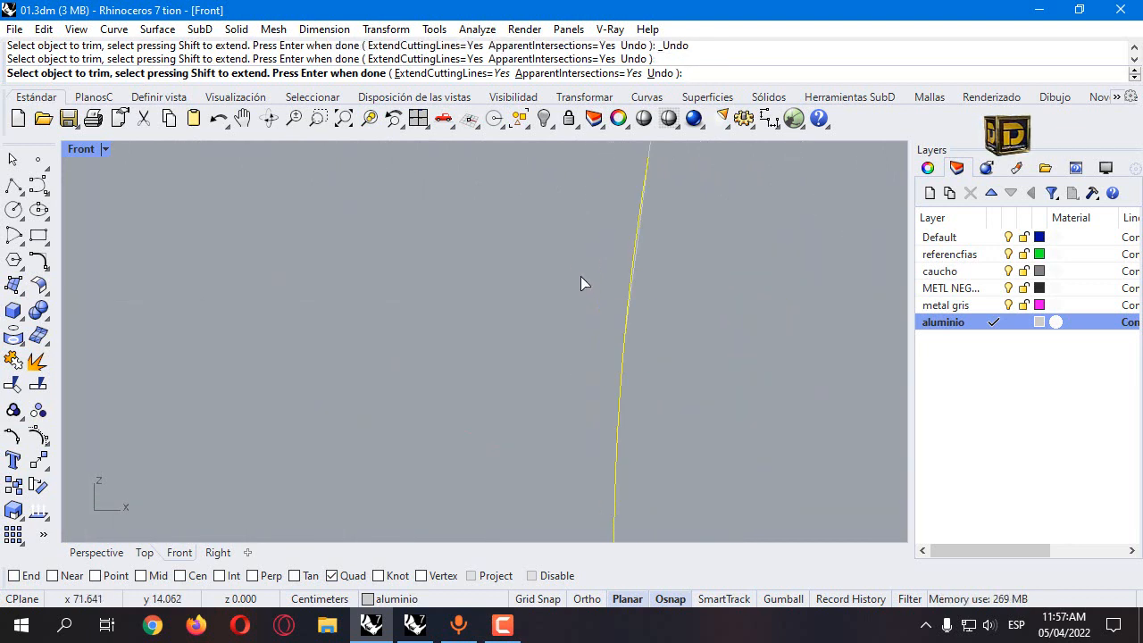
scroll(581, 283, up, 1)
scroll(656, 212, down, 8)
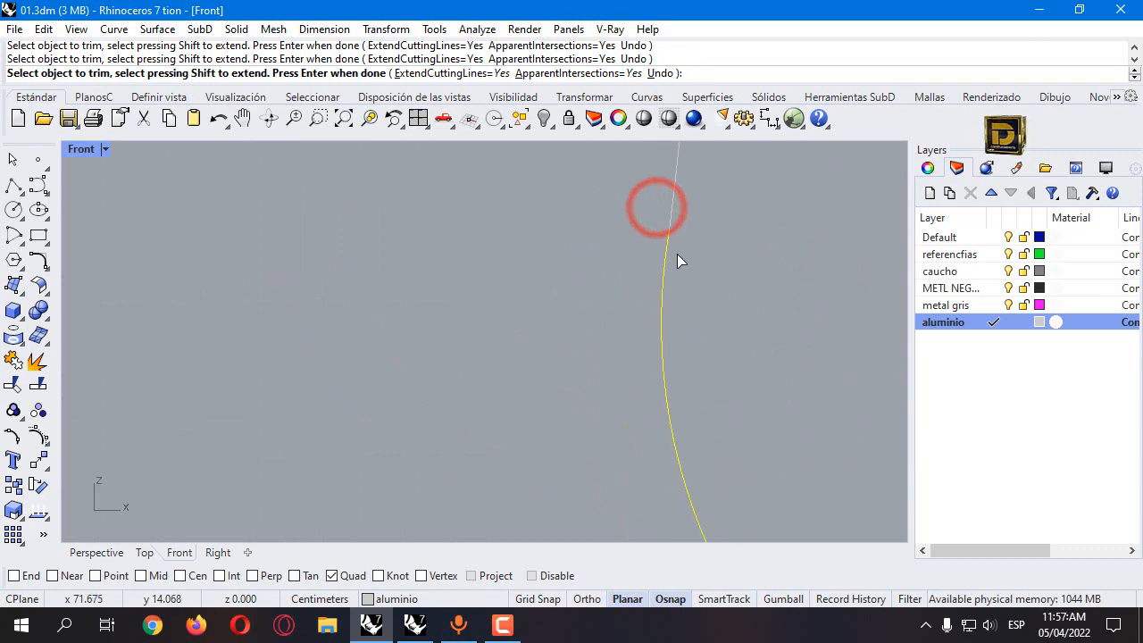
scroll(536, 291, up, 8)
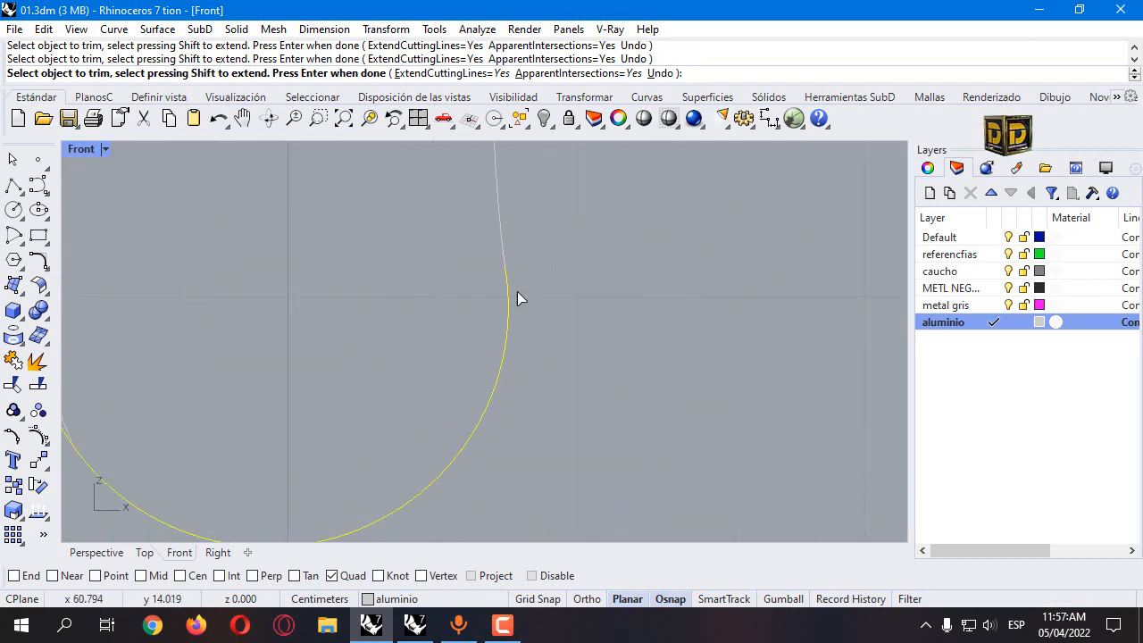
scroll(509, 297, down, 7)
right_click(487, 316)
Join the four curves of the horseshoe outline into one closed curve
scroll(484, 373, down, 10)
mouse_move(442, 263)
mouse_down()
mouse_move(638, 461)
mouse_move(442, 263)
mouse_up()
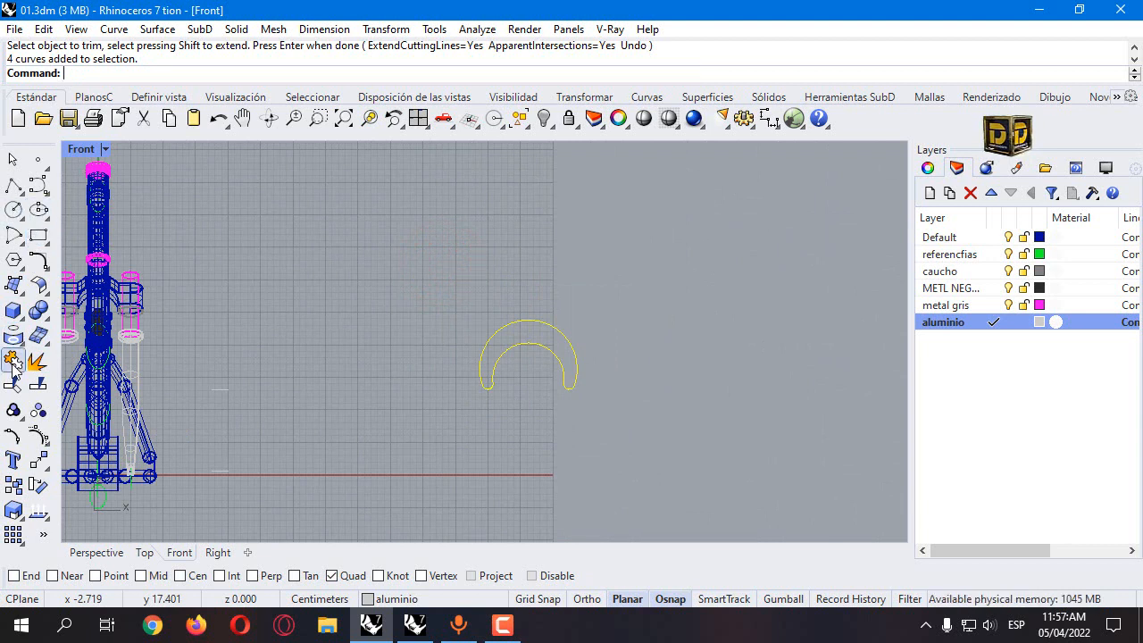
click(13, 360)
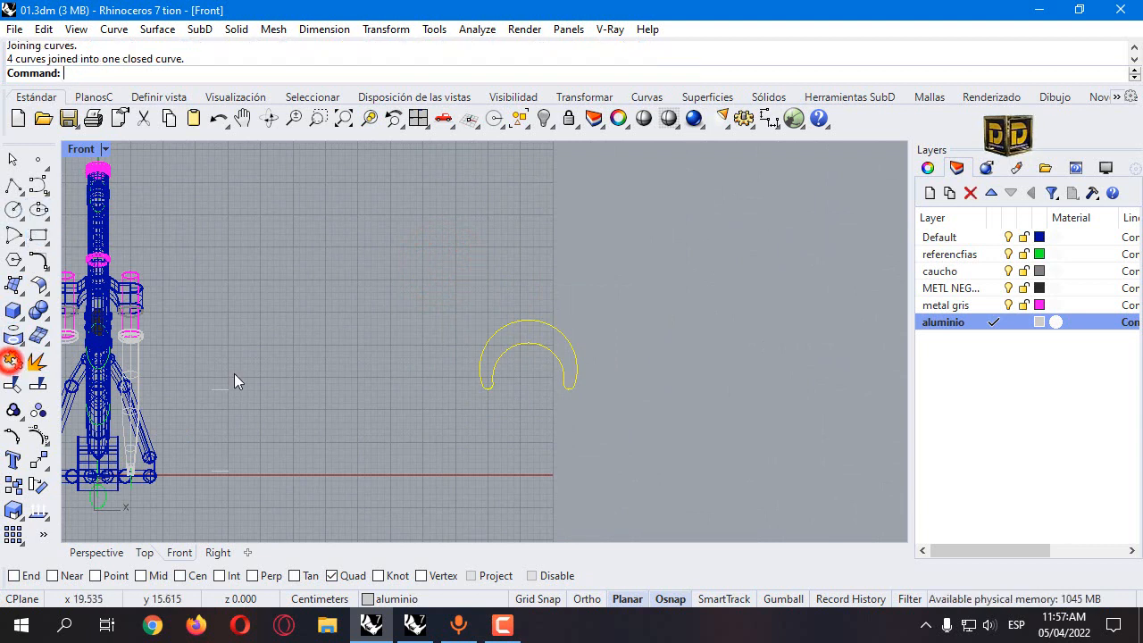
Draw a larger circle around the horseshoe outline, concentric with its inner arc, in the Front view
click(13, 208)
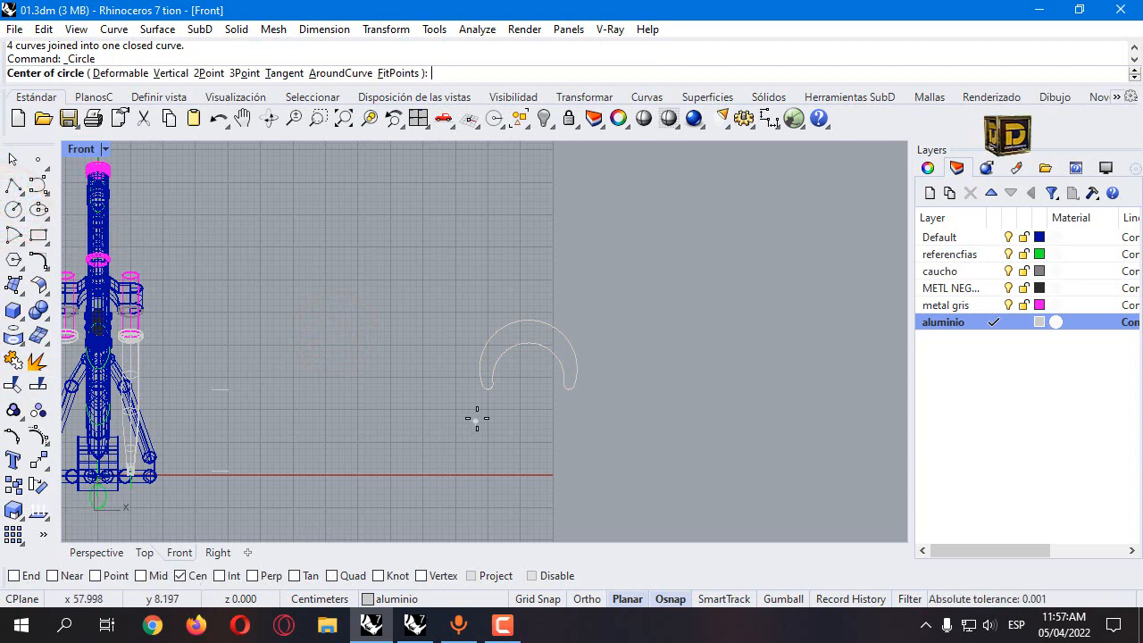
click(529, 352)
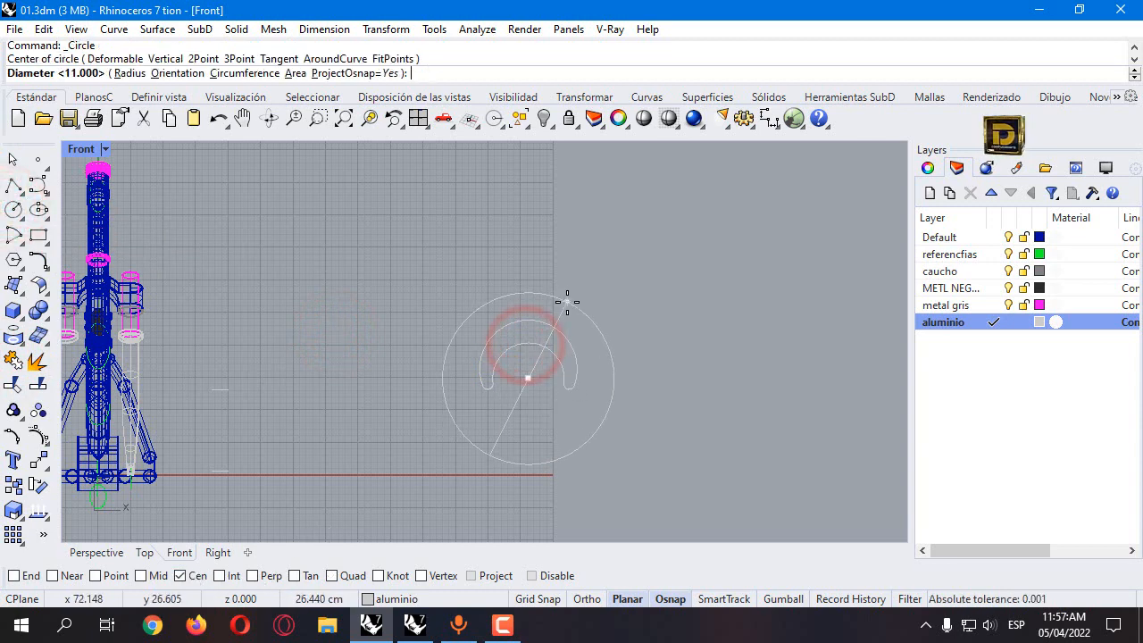
click(557, 308)
click(512, 304)
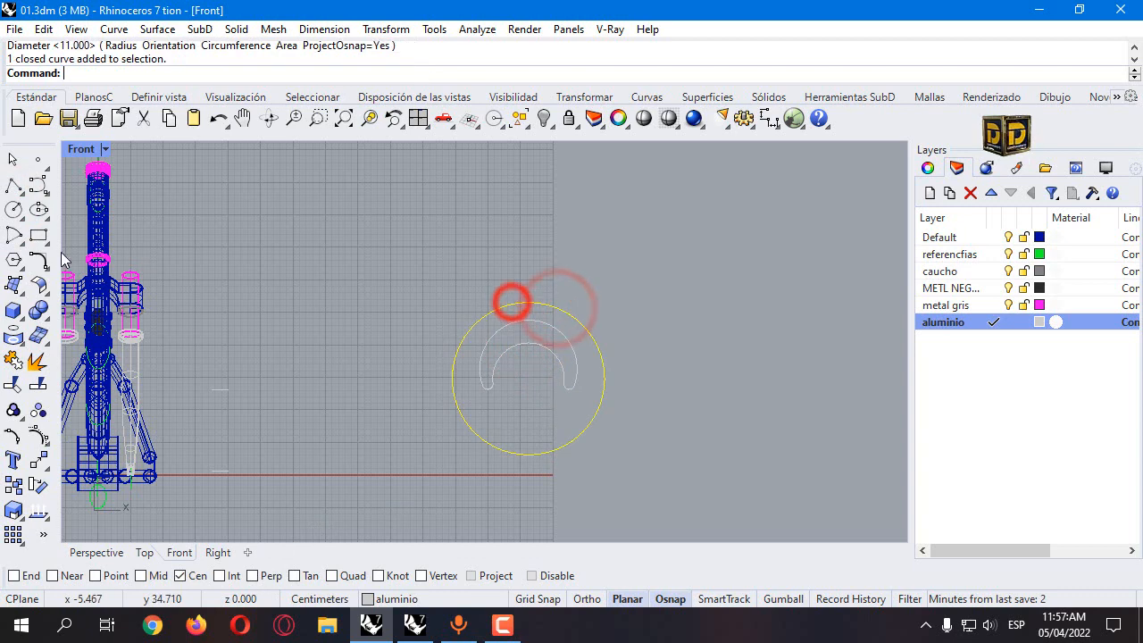
Draw an arc between the large circle's top and bottom quadrants, bulging about 2 cm out of its plane in the Right view
click(22, 243)
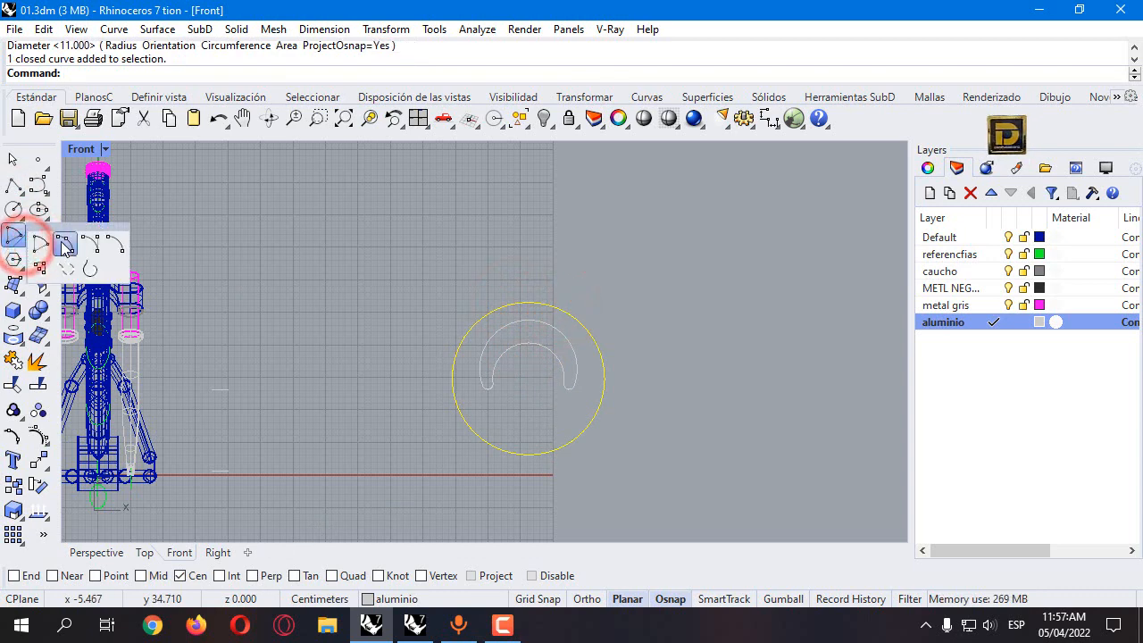
click(64, 243)
right_click(344, 575)
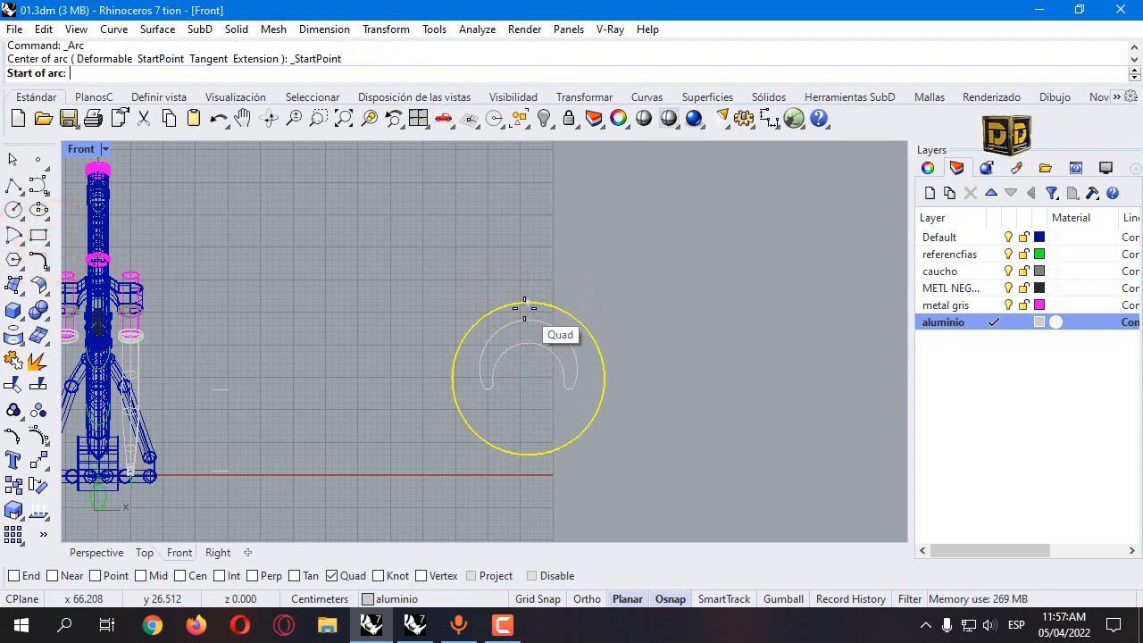
click(525, 306)
click(528, 453)
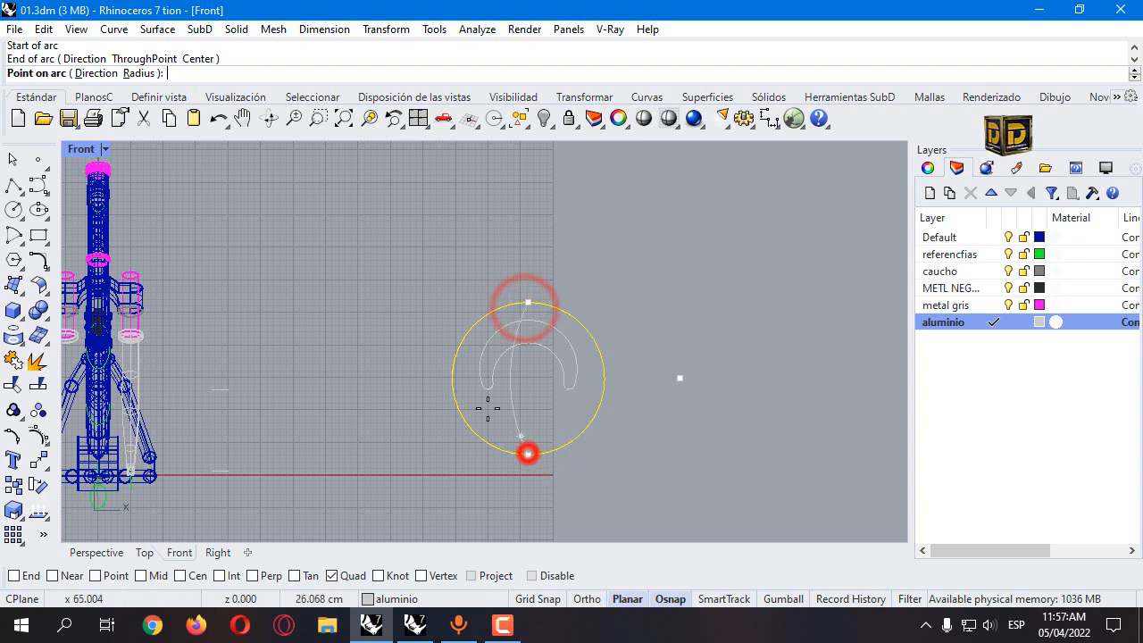
double_click(67, 149)
scroll(676, 420, down, 5)
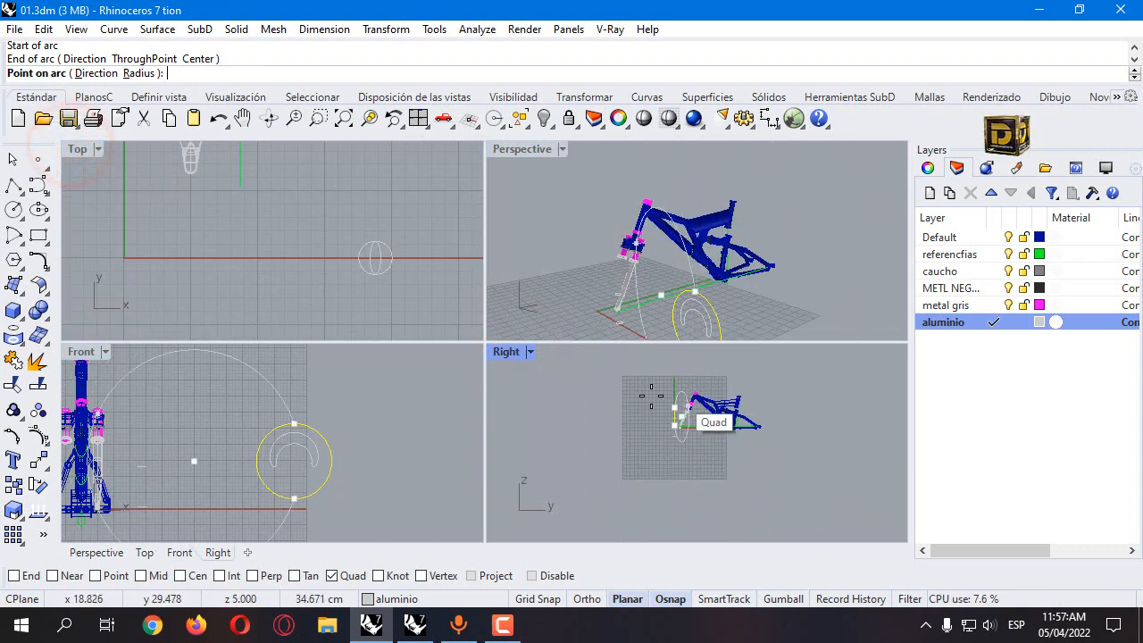
scroll(652, 396, up, 6)
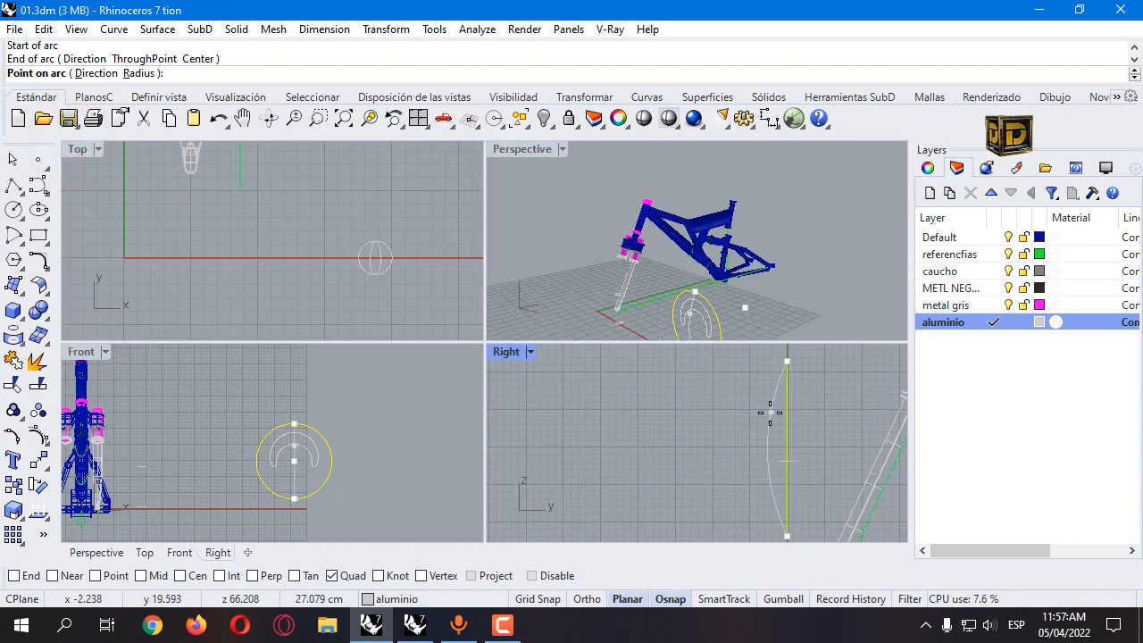
scroll(771, 414, up, 2)
click(776, 418)
Draw a second arc between the large circle's left and right quadrants, passing through the first arc's outermost point
right_click(400, 455)
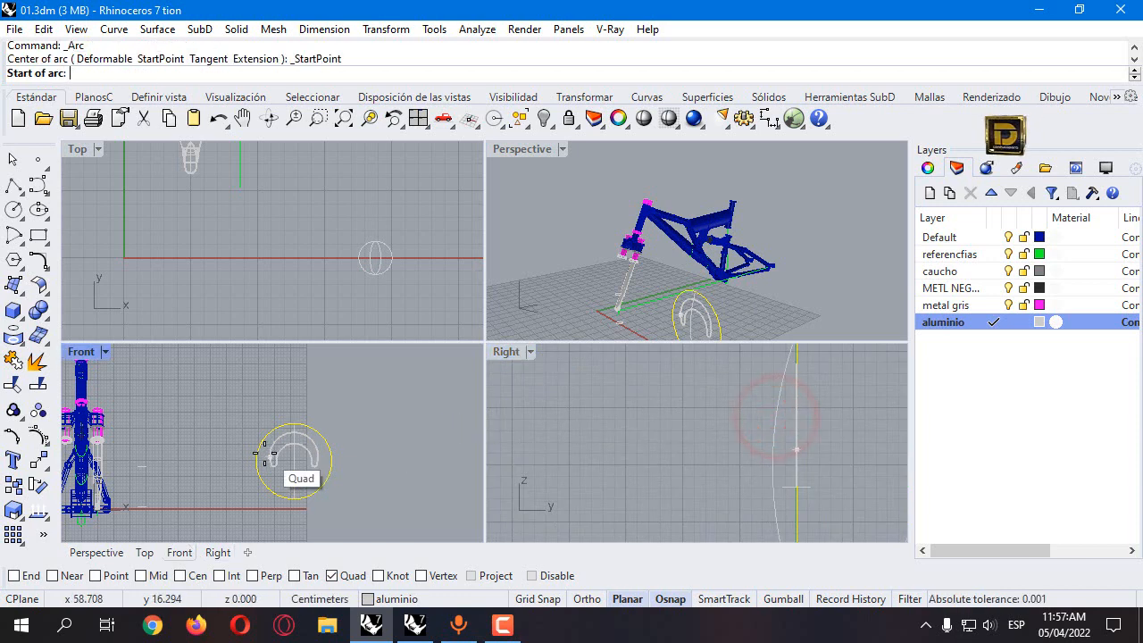
click(258, 464)
click(328, 461)
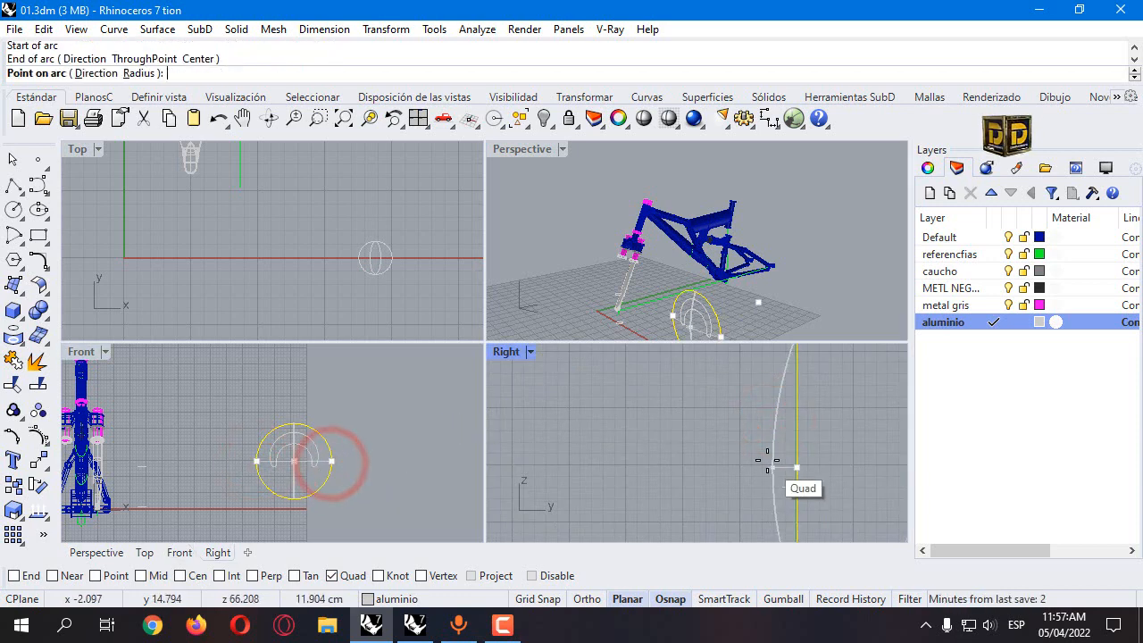
click(768, 461)
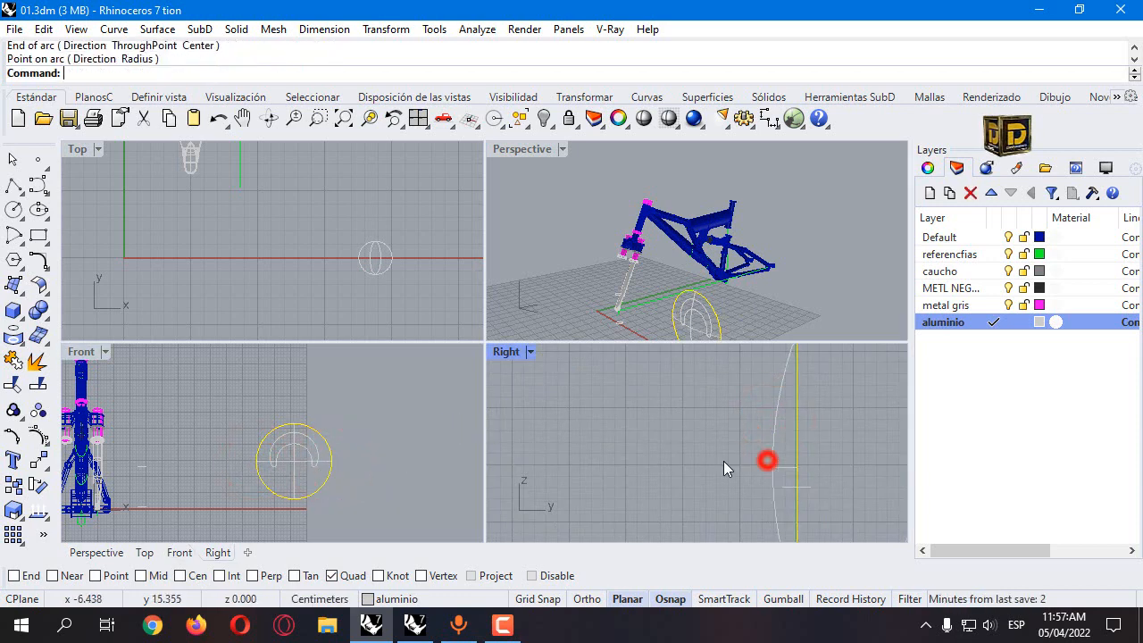
Create a domed Patch surface from the large circle and the two crossing arcs
click(700, 323)
click(690, 320)
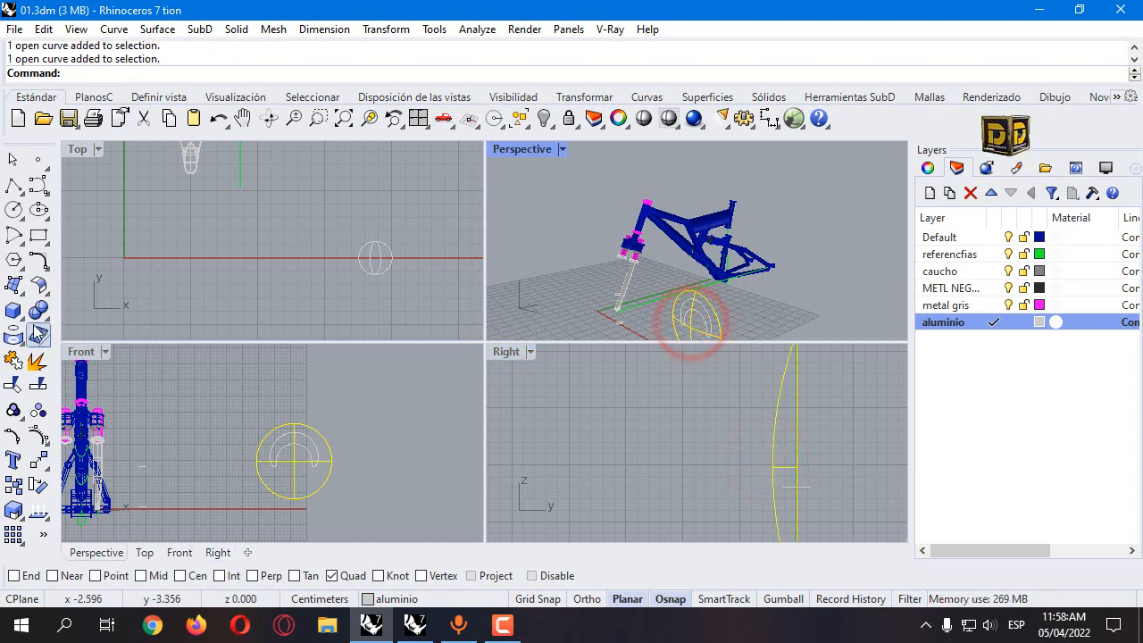
click(18, 288)
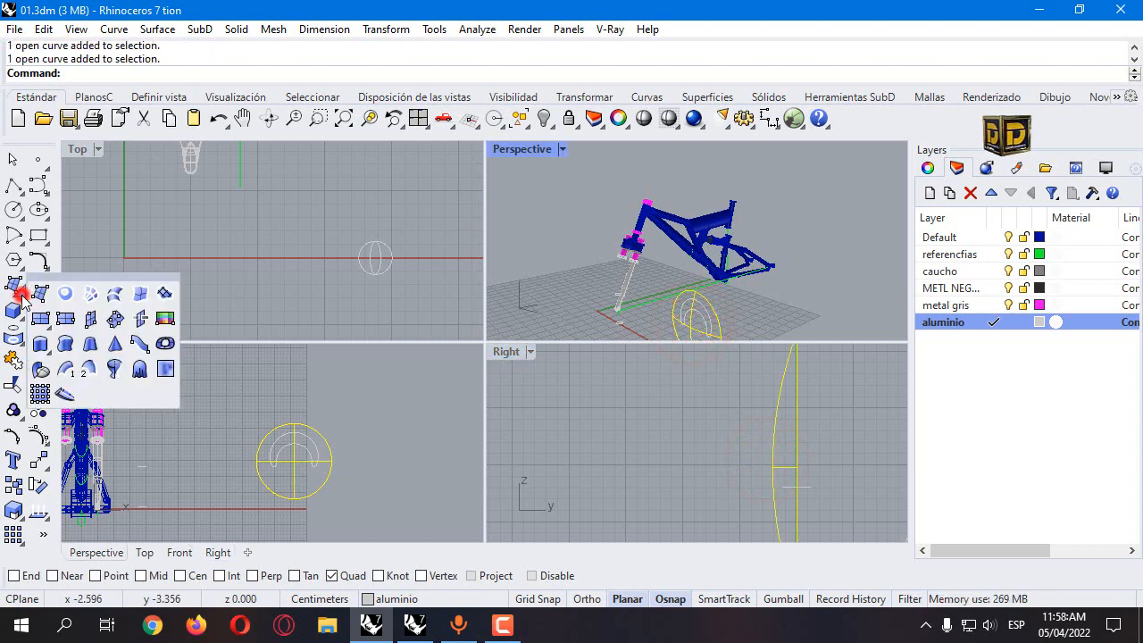
click(159, 296)
click(153, 485)
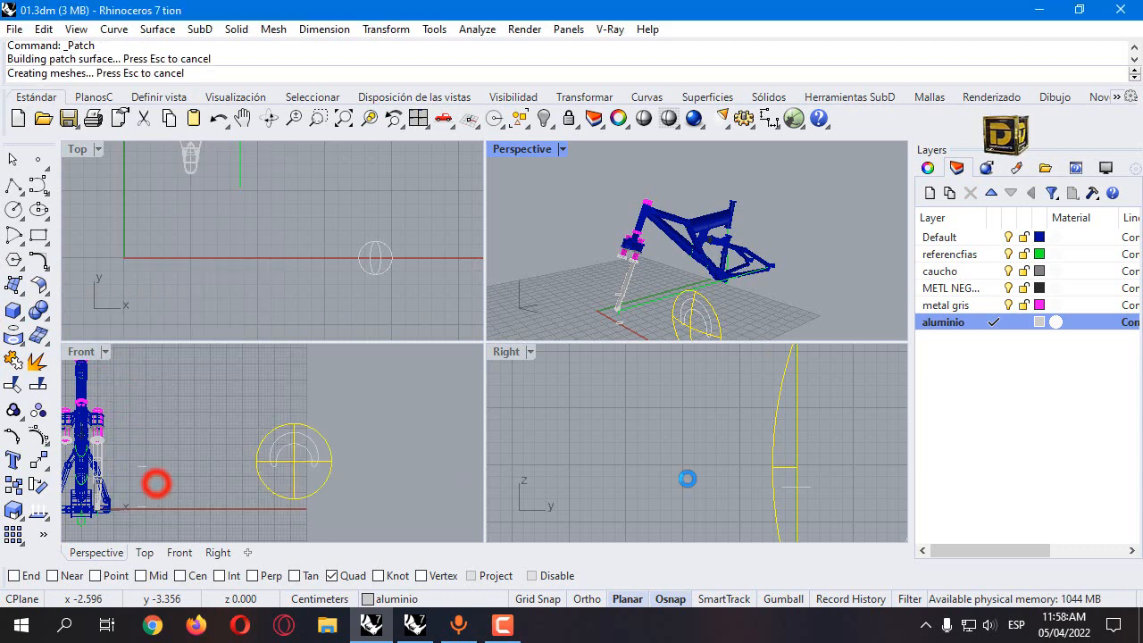
click(610, 441)
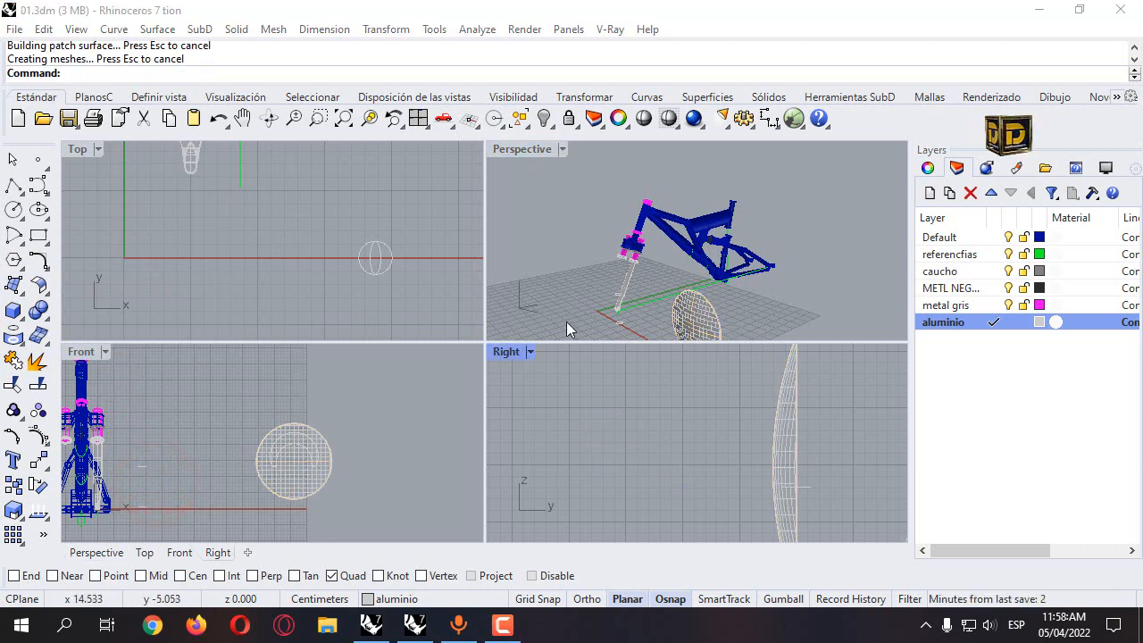
Trim away the domed surface outside the horseshoe outline in the Front view
scroll(301, 456, up, 4)
scroll(200, 434, up, 3)
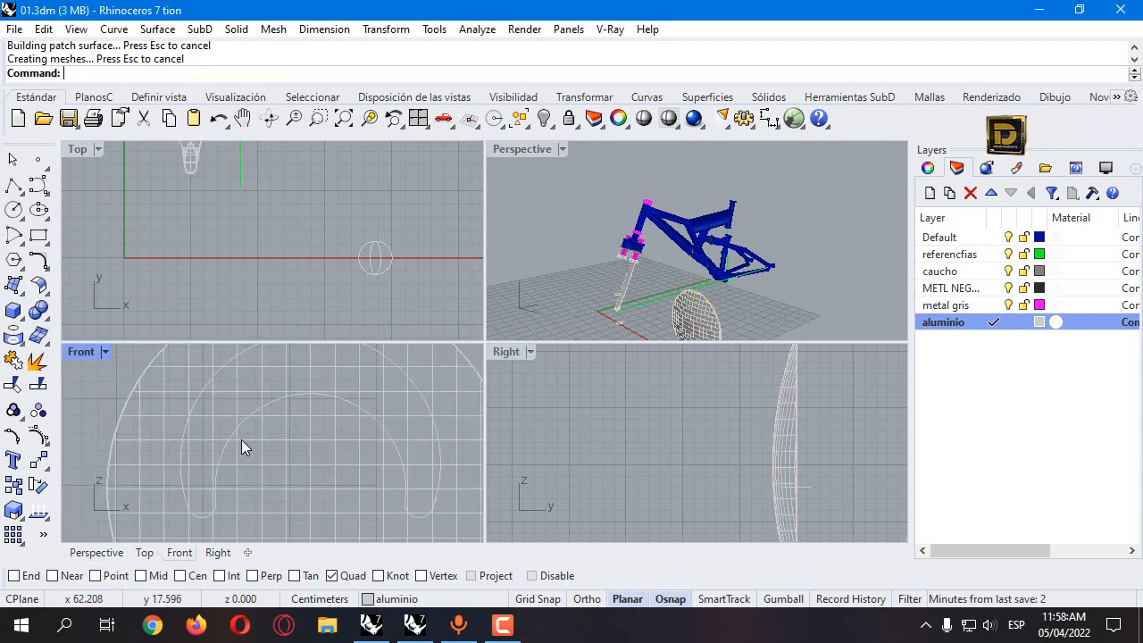
click(235, 434)
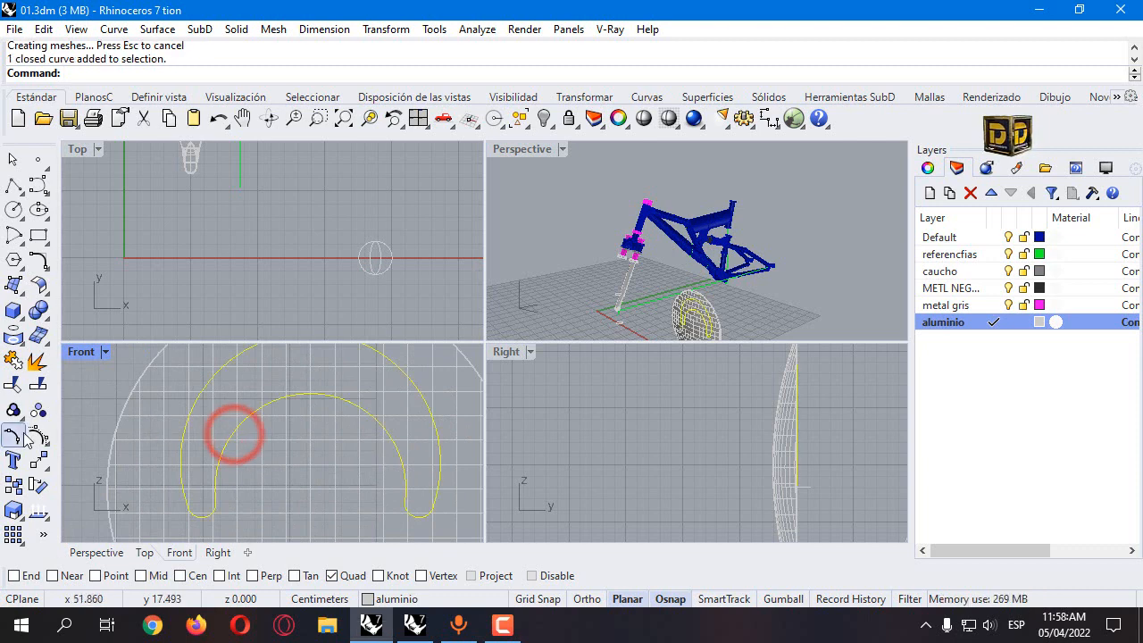
click(13, 384)
click(158, 393)
key(Return)
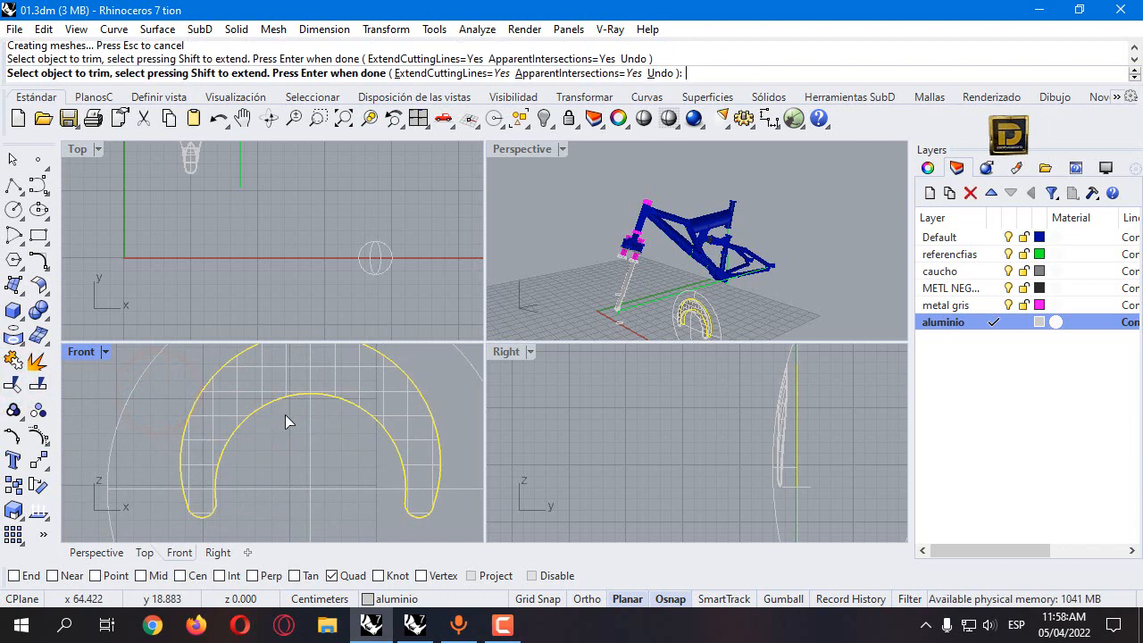
Delete the two construction arcs and the large circle around the horseshoe surface
scroll(282, 417, down, 4)
drag(180, 379, 307, 536)
key(Delete)
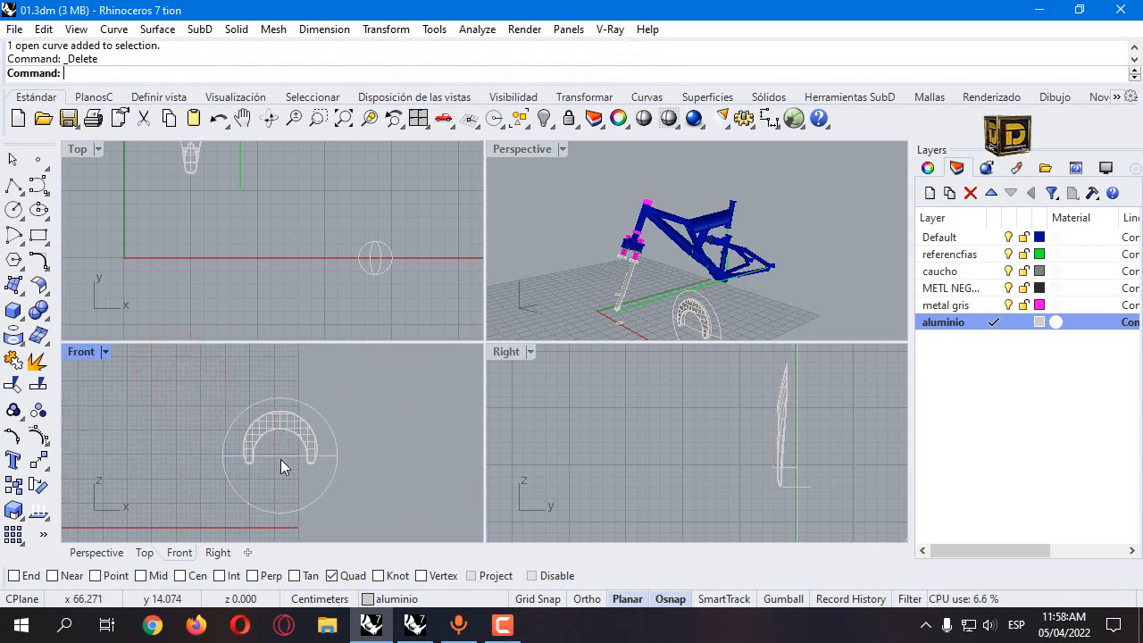
click(332, 434)
key(Delete)
Draw a 0.8 cm diameter circle centred on the rounded end of the horseshoe's left leg in the Front view
scroll(263, 463, up, 4)
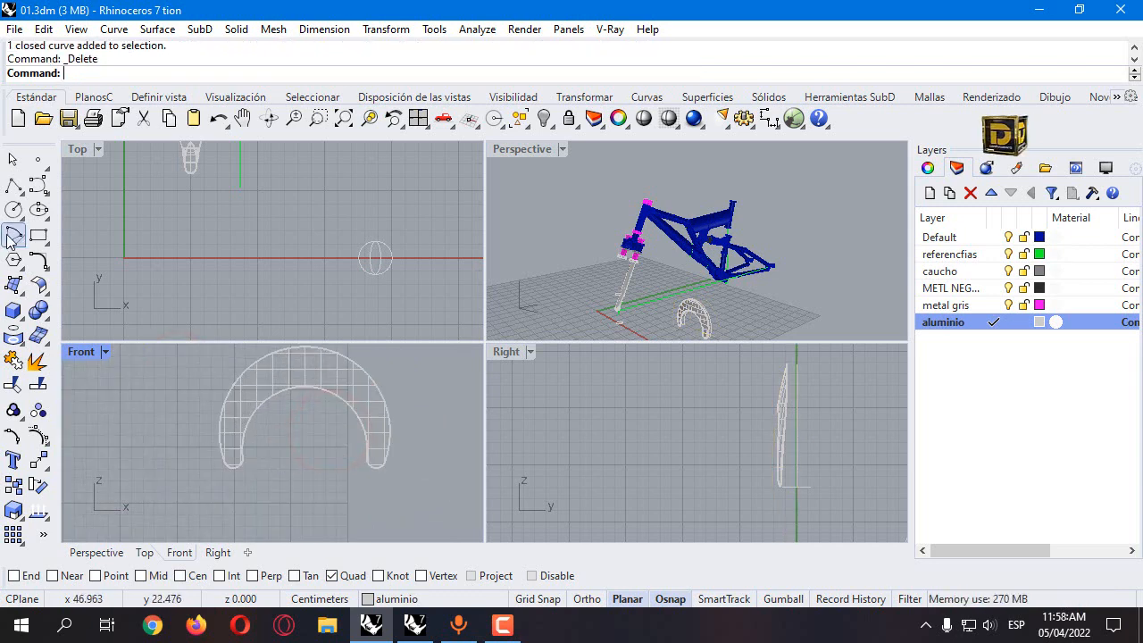
click(13, 209)
scroll(255, 467, up, 3)
right_click(202, 576)
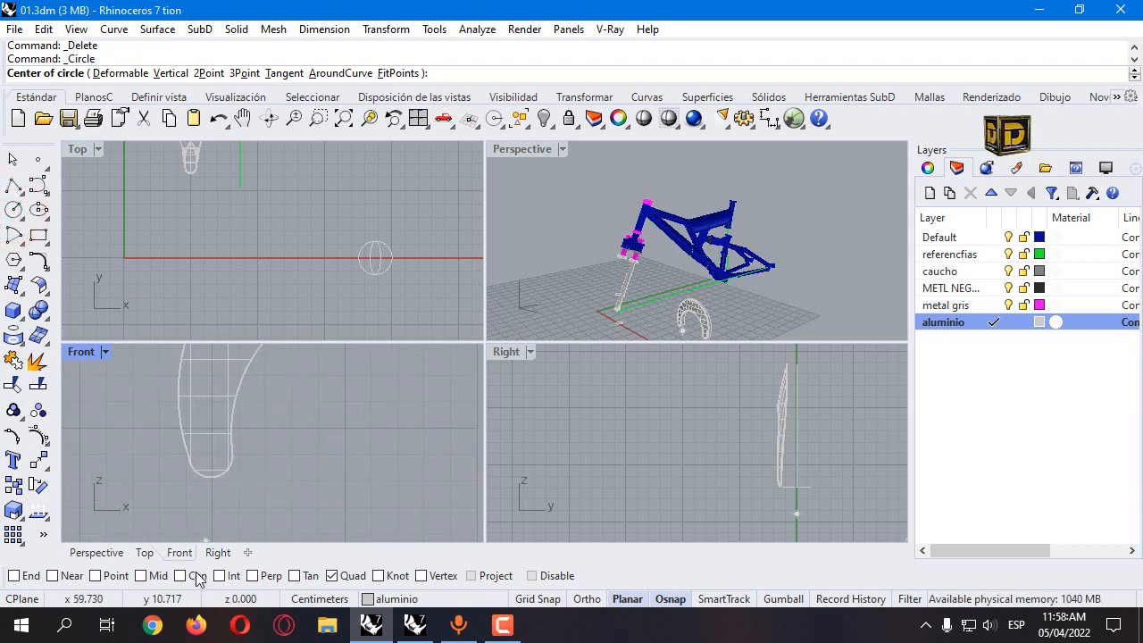
click(230, 479)
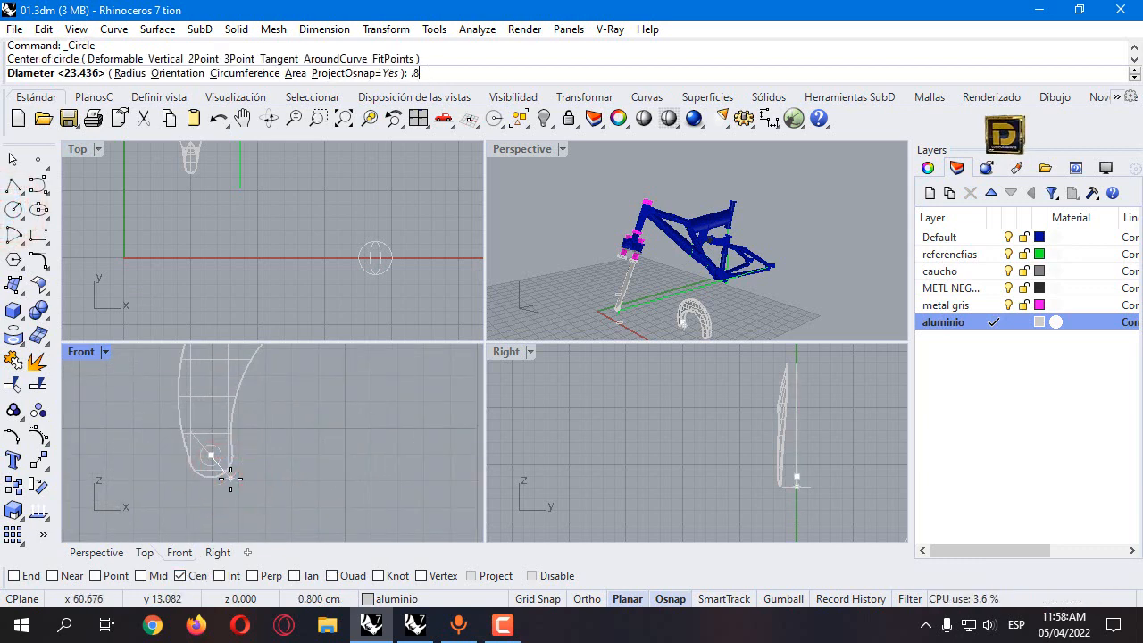
text(.8)
key(Return)
Draw a matching 0.8 cm diameter circle centred on the rounded end of the horseshoe's right leg
click(219, 459)
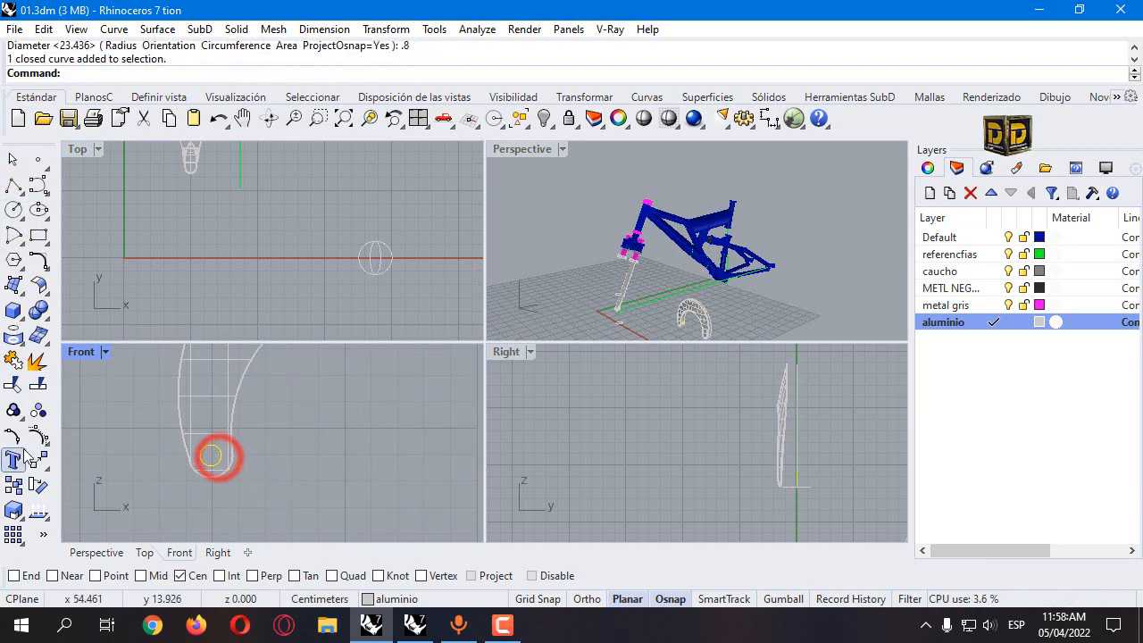
scroll(304, 482, down, 3)
key(Return)
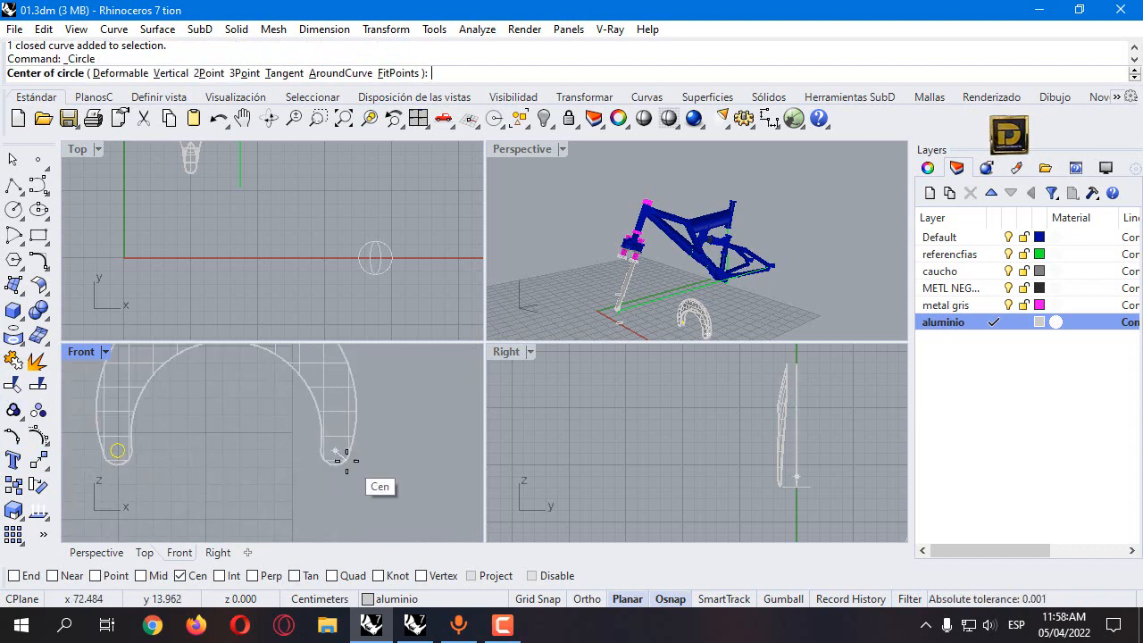
click(347, 459)
text(.8)
key(Return)
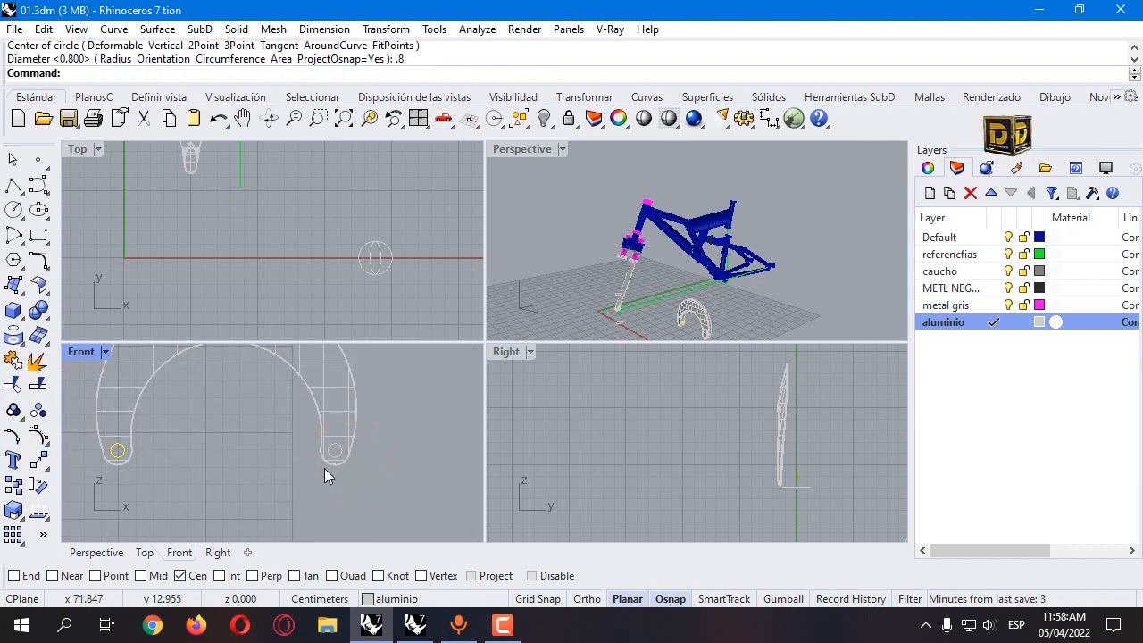
click(333, 455)
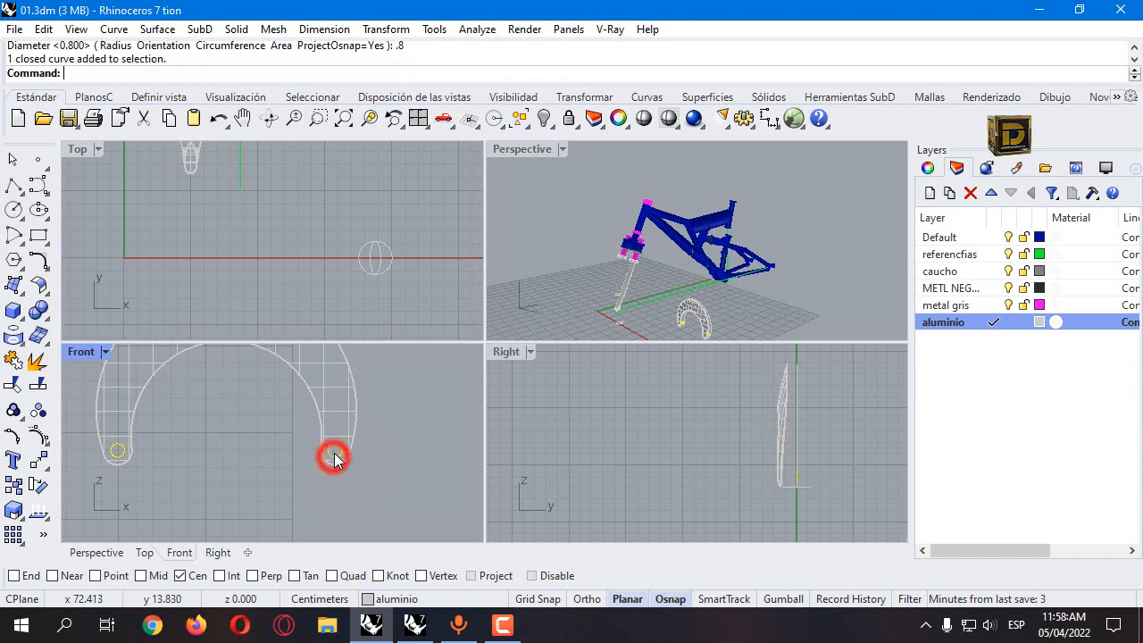
Set the Front view to Shaded display and trim a hole in each horseshoe leg using the two small circles
double_click(73, 353)
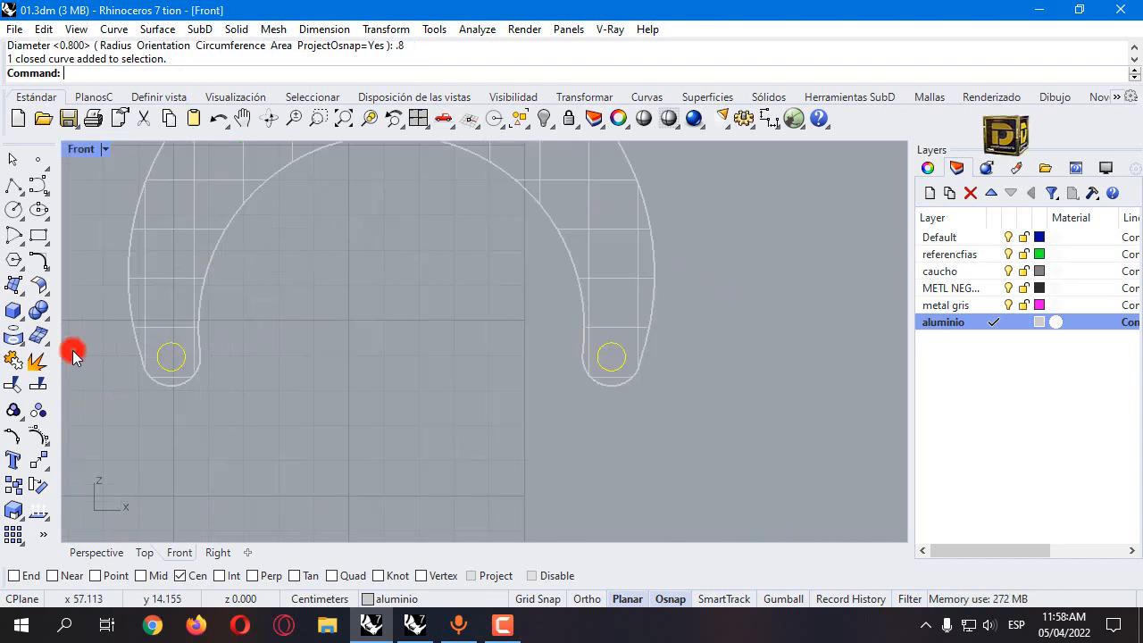
click(106, 149)
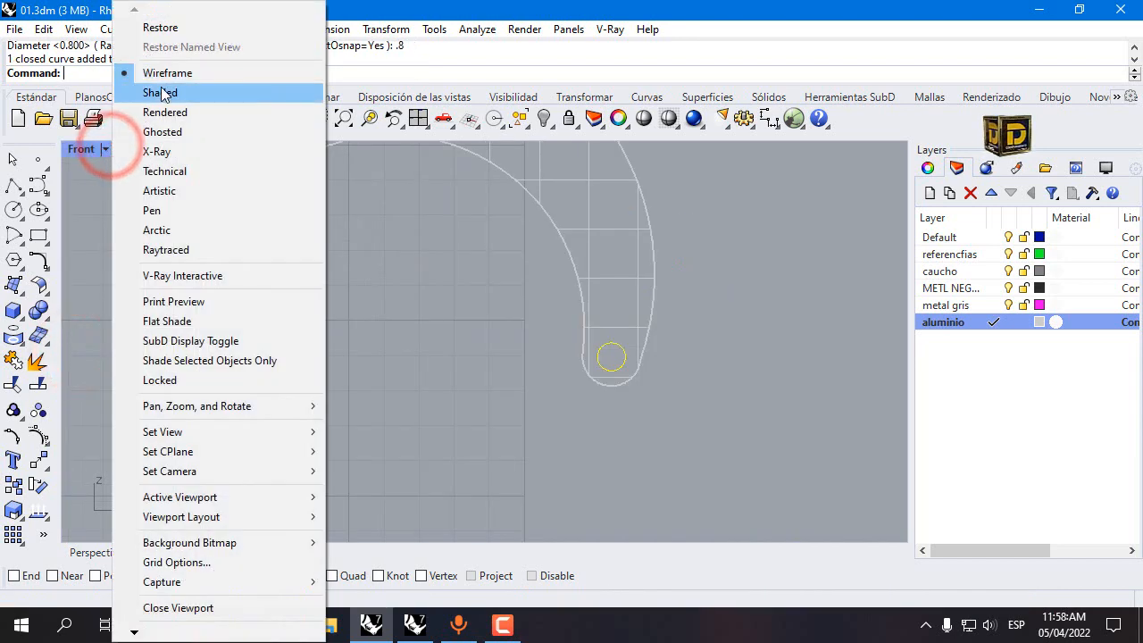
click(159, 92)
click(11, 378)
scroll(209, 368, up, 8)
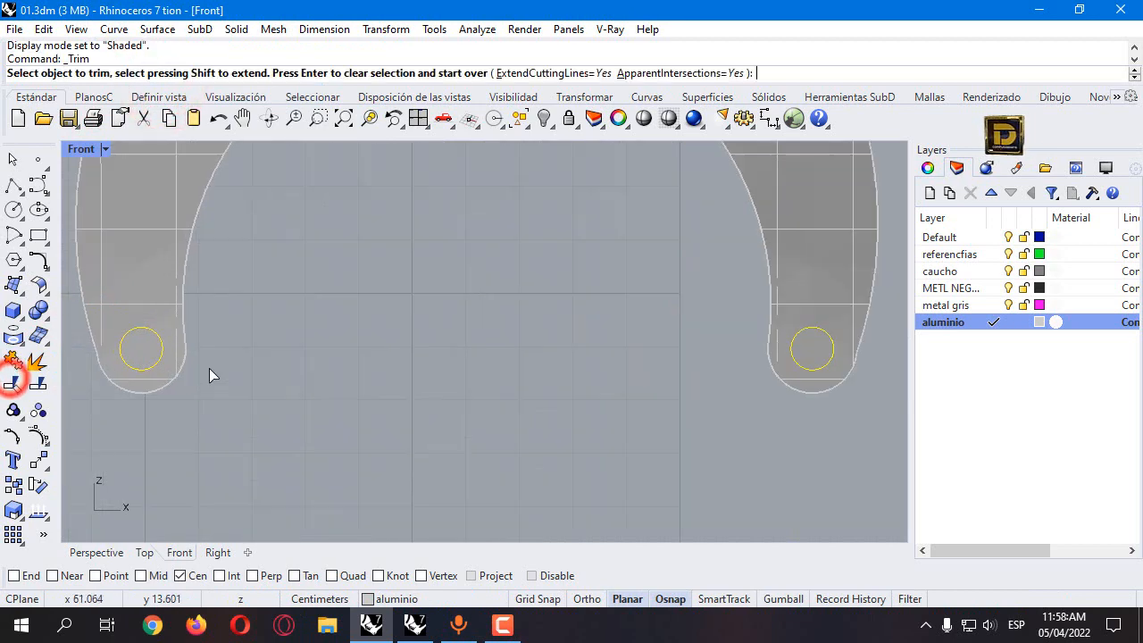
click(130, 341)
scroll(298, 373, down, 8)
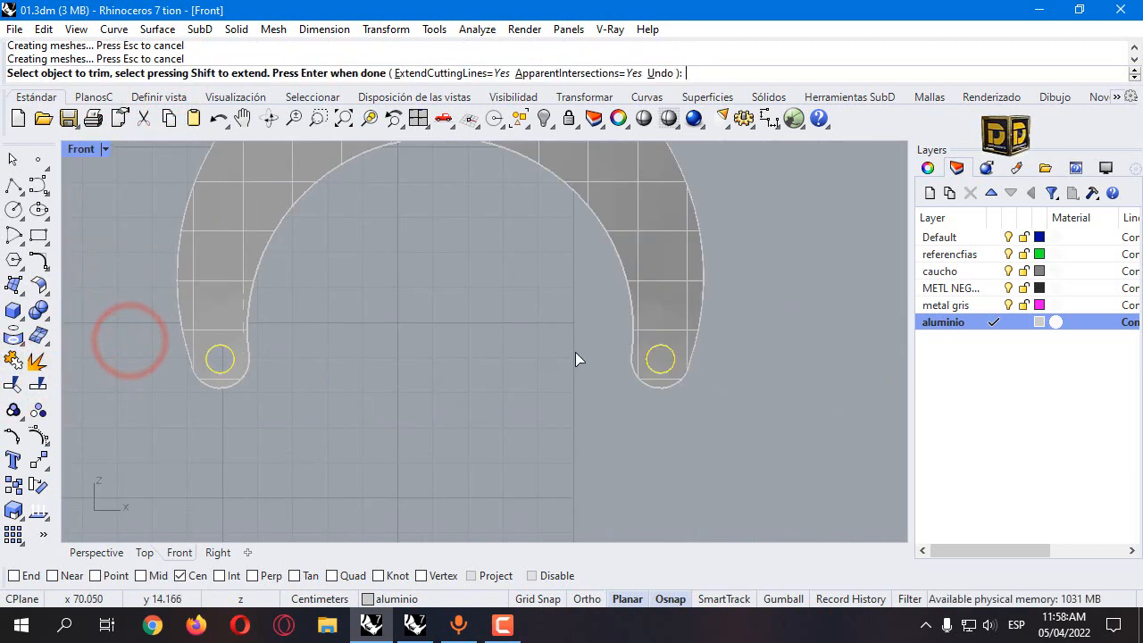
click(661, 360)
key(Return)
scroll(531, 425, down, 4)
click(635, 262)
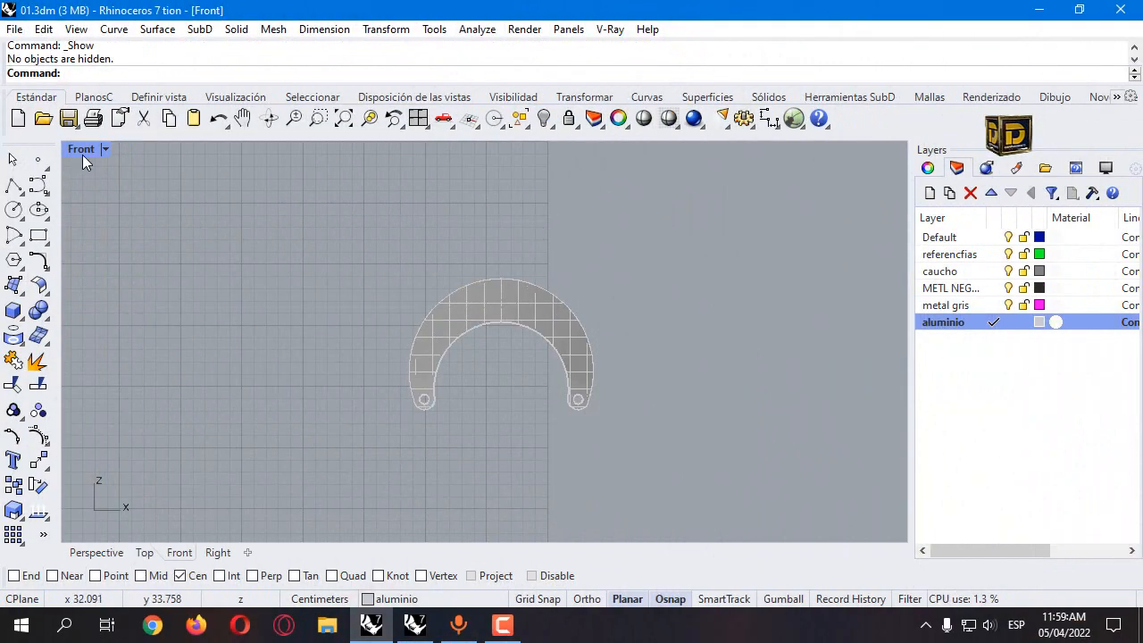
Return to the four-view layout and delete the leftover outline and hole curves behind the horseshoe surface in the Right view
double_click(81, 150)
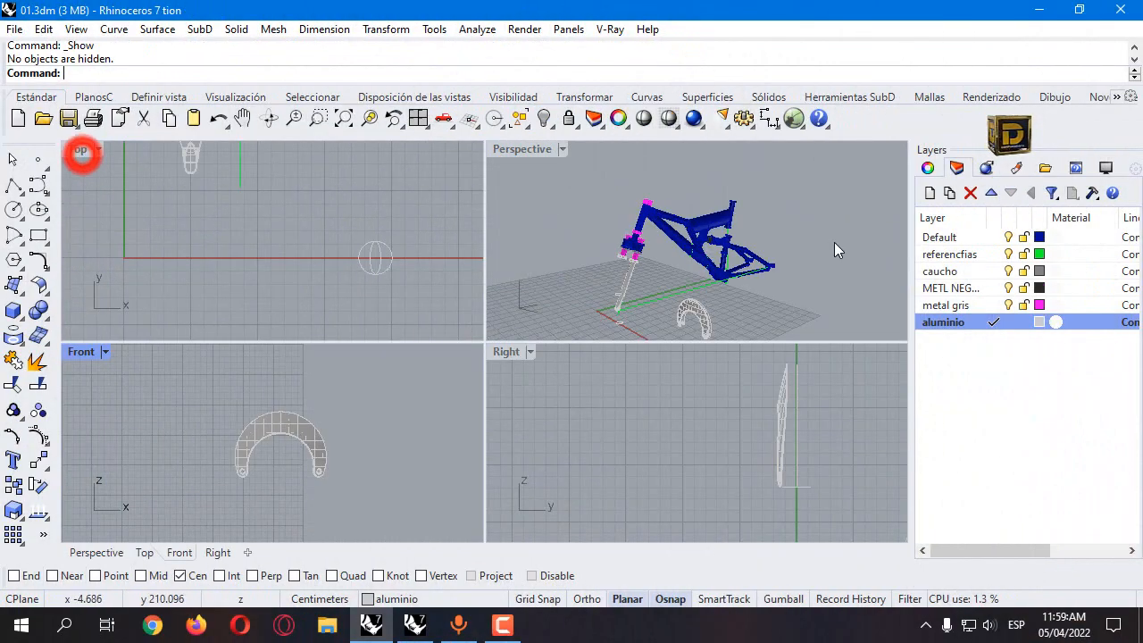
click(705, 466)
click(767, 471)
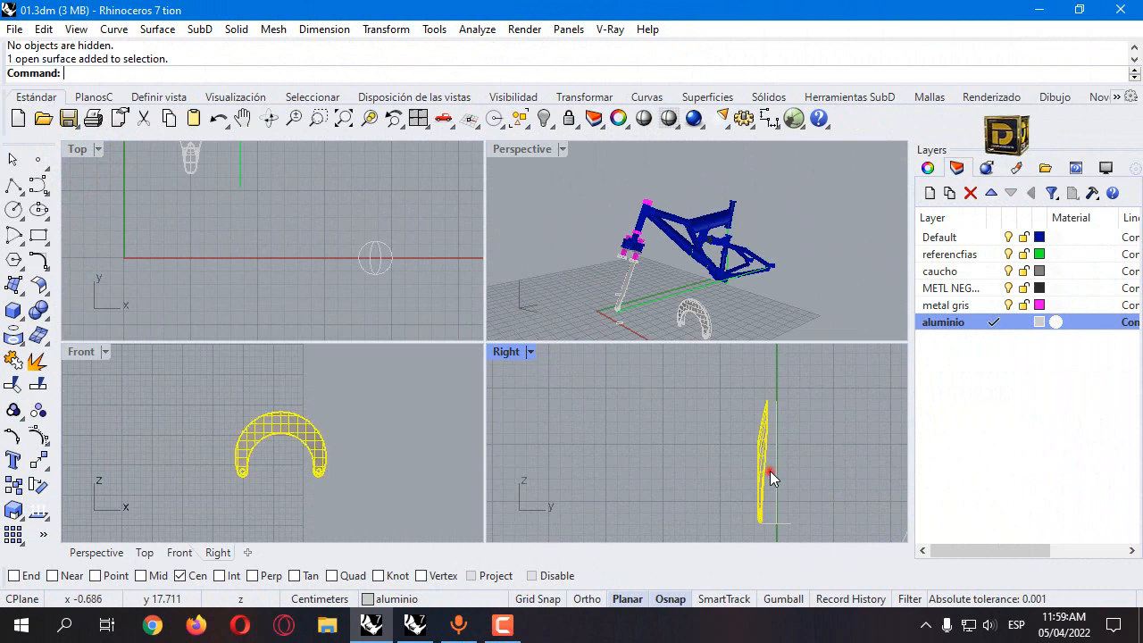
click(775, 472)
key(Delete)
click(783, 524)
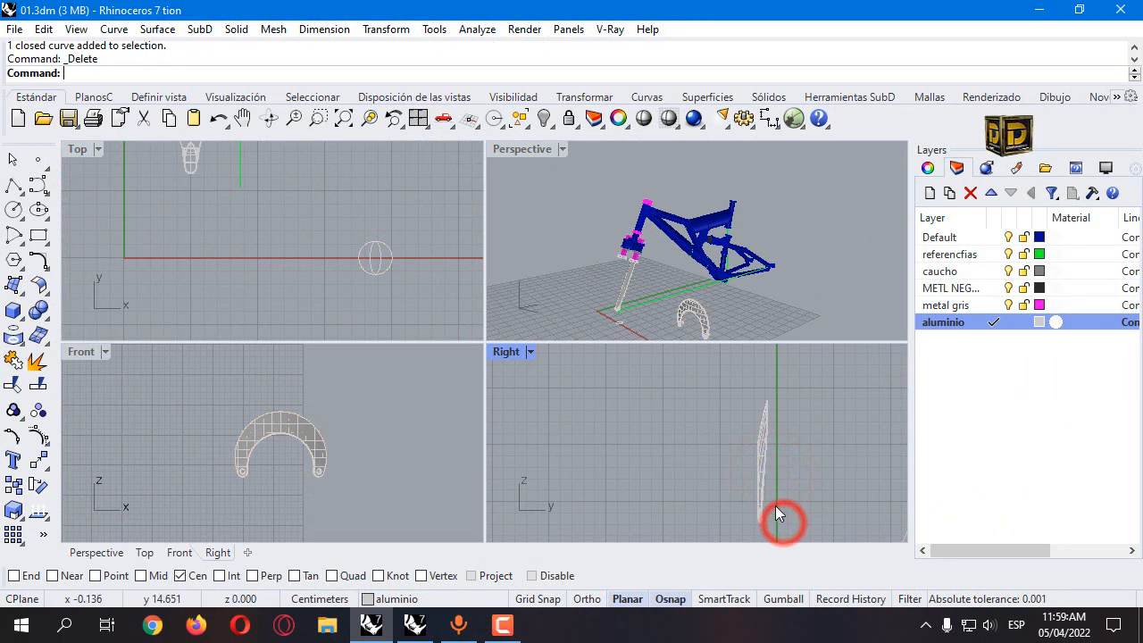
key(Delete)
click(783, 490)
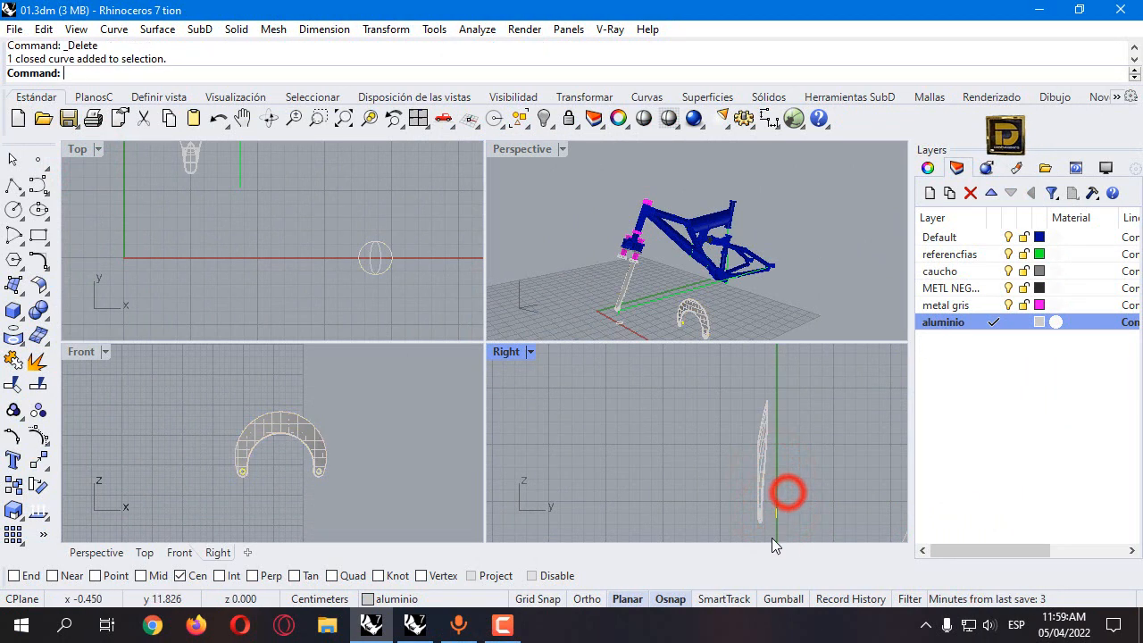
Move the horseshoe surface up beside the front of the fork's upper end in the Right view
drag(717, 374, 790, 534)
scroll(679, 454, down, 5)
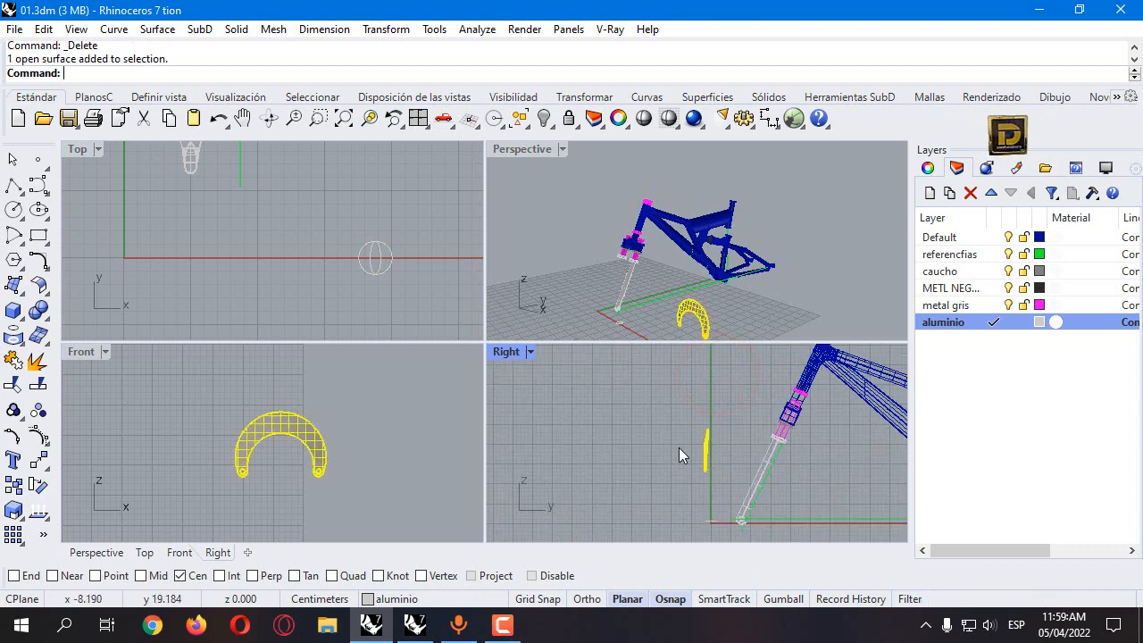
right_drag(705, 452, 658, 438)
drag(657, 438, 719, 425)
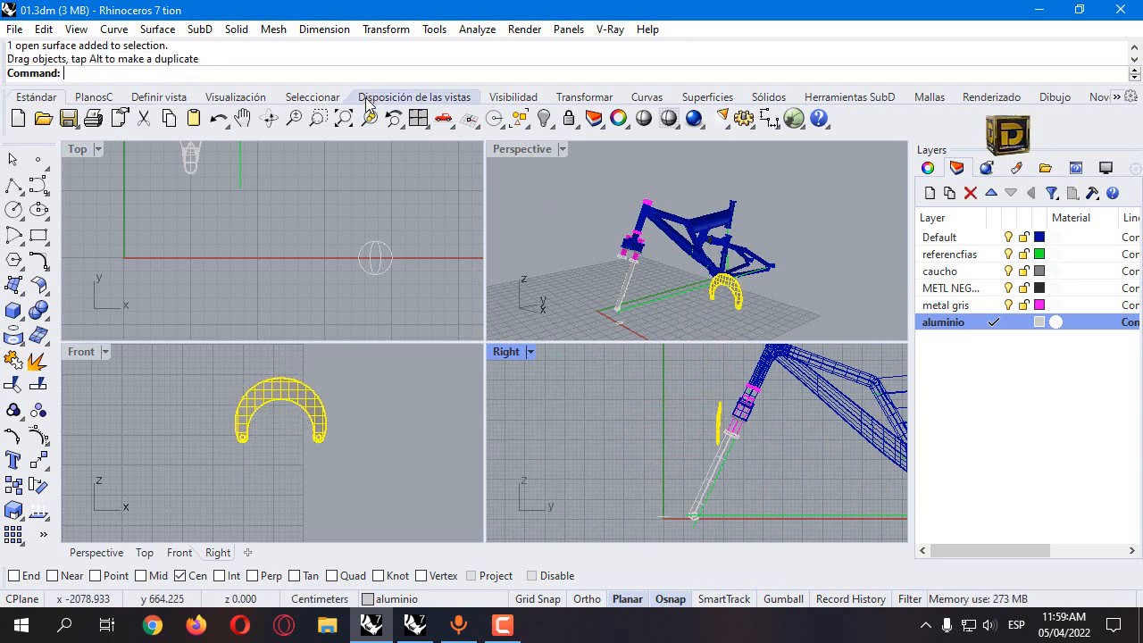
Rotate the horseshoe surface in the Right view to follow the fork's slope and shift it slightly toward the fork
click(386, 28)
click(404, 85)
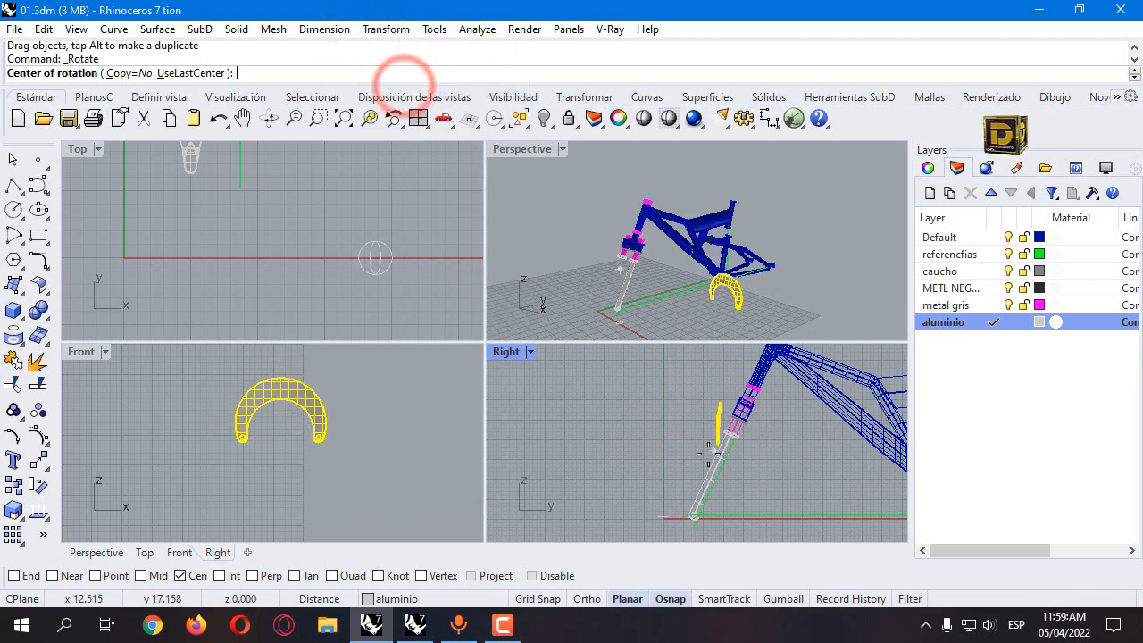
right_click(534, 578)
click(710, 449)
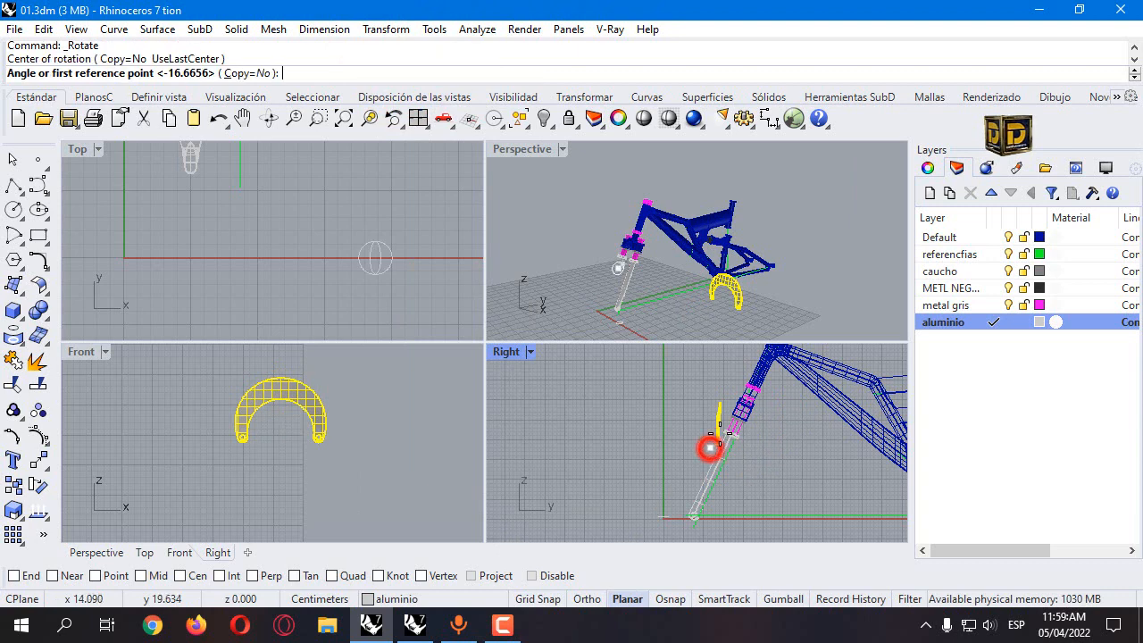
click(720, 388)
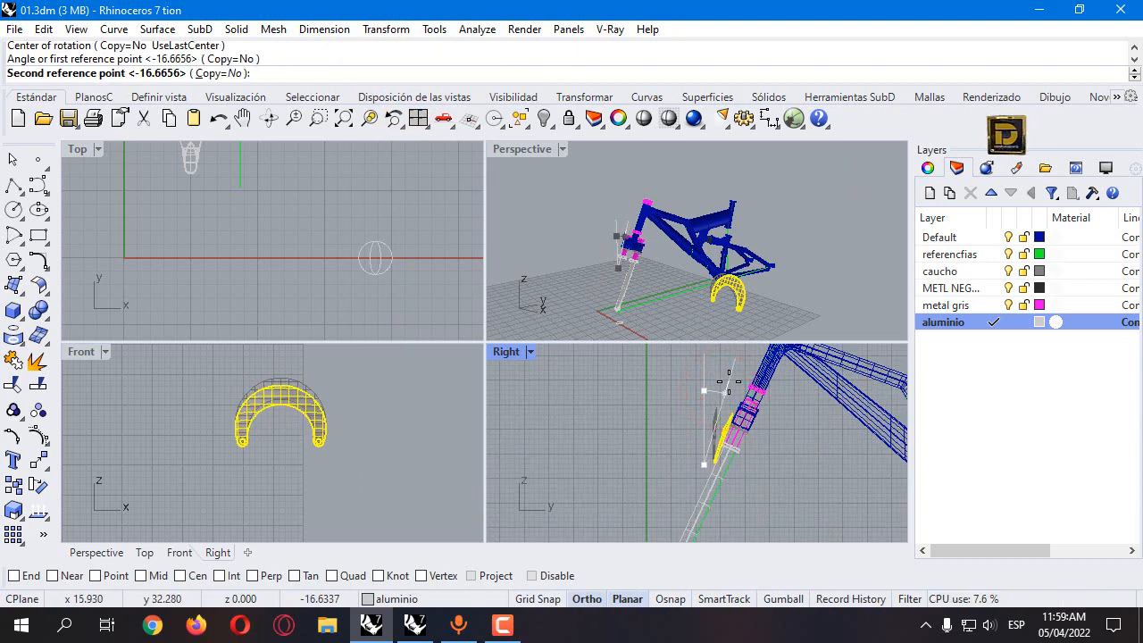
click(732, 382)
drag(720, 431, 722, 436)
click(676, 426)
Move the horseshoe surface horizontally onto the fork in the Front view, aligning its right hole with the fork leg
click(748, 286)
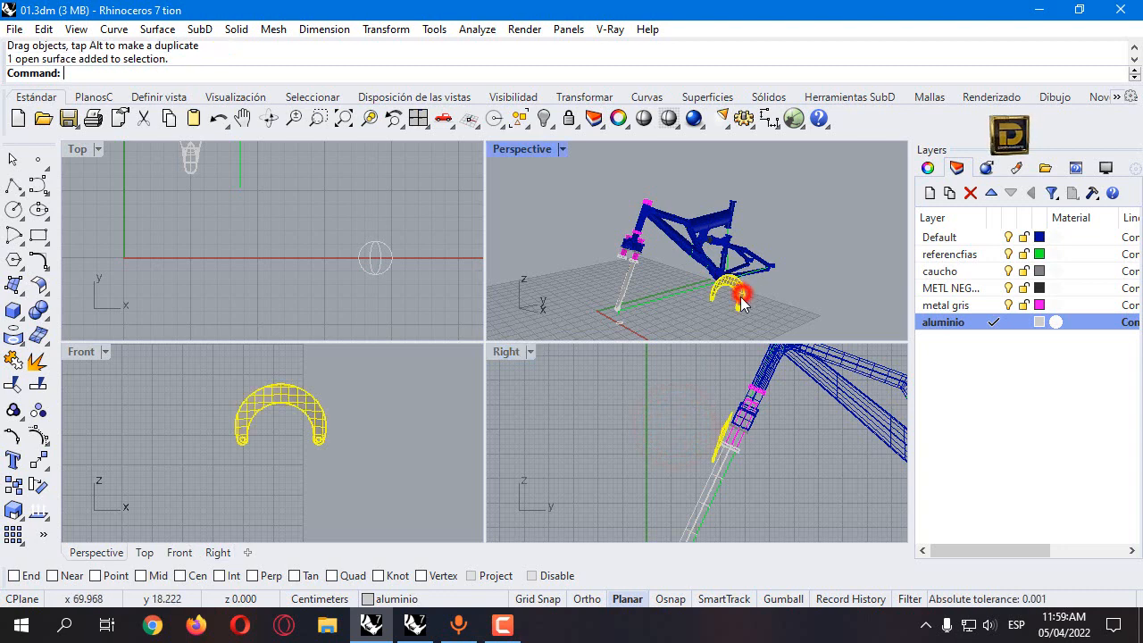
scroll(335, 438, down, 5)
shift+drag(309, 420, 230, 429)
scroll(224, 427, up, 5)
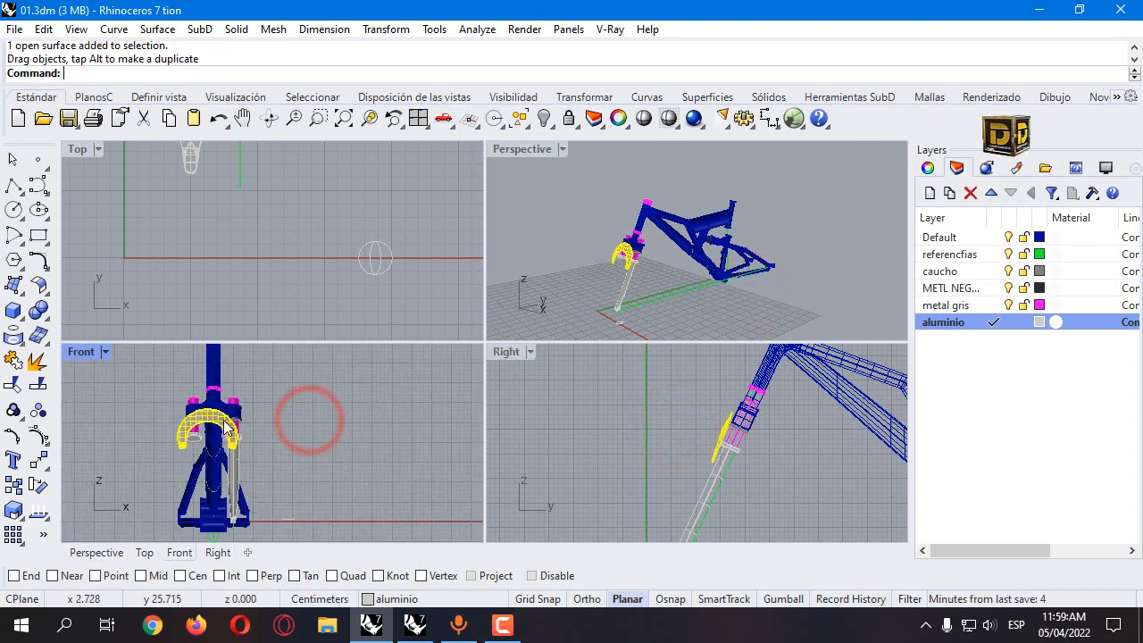
scroll(239, 472, up, 8)
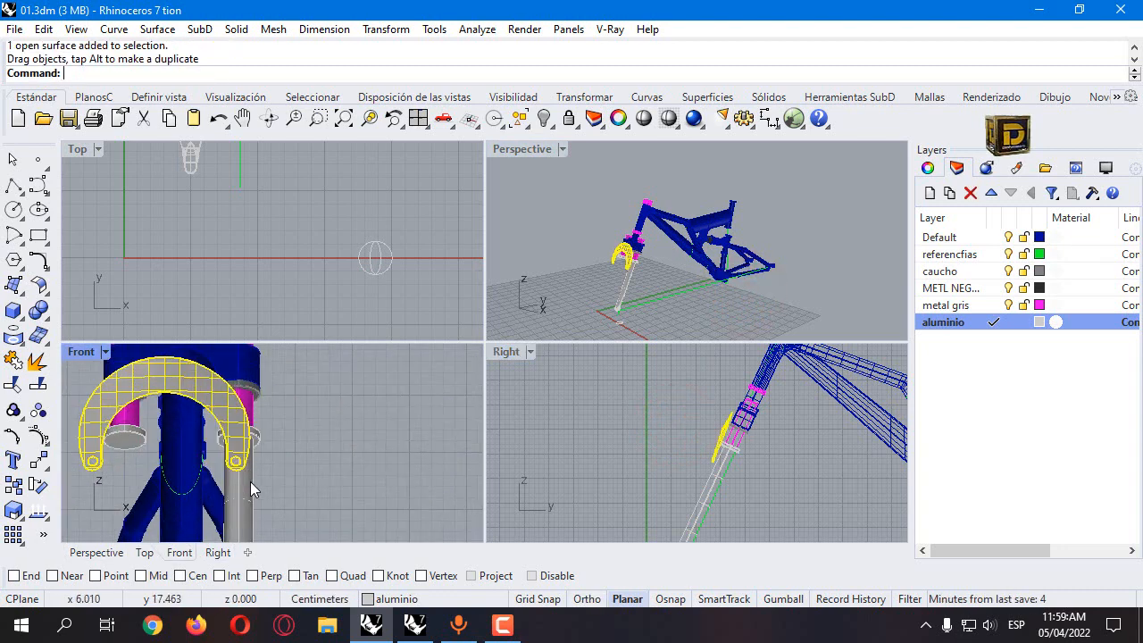
mouse_move(234, 447)
mouse_down()
mouse_move(245, 460)
mouse_move(234, 445)
mouse_up()
Mirror a copy of the fork leg in the Front view across a vertical plane through the frame's centre, using the centre object snap
click(248, 491)
right_drag(563, 333, 667, 287)
click(43, 468)
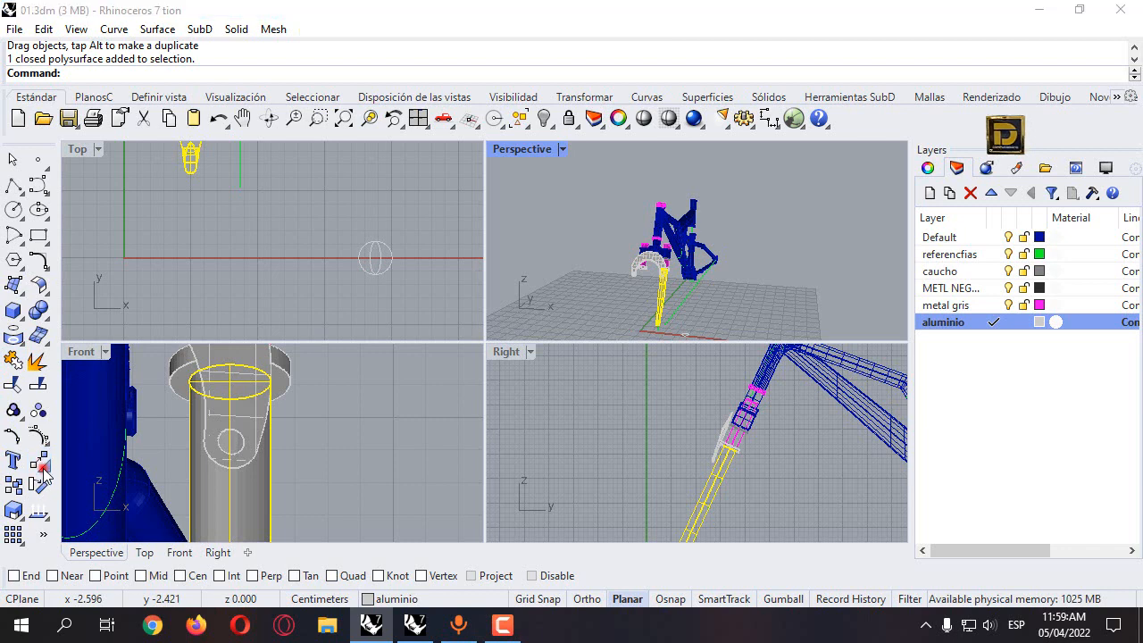
click(60, 497)
scroll(345, 402, down, 8)
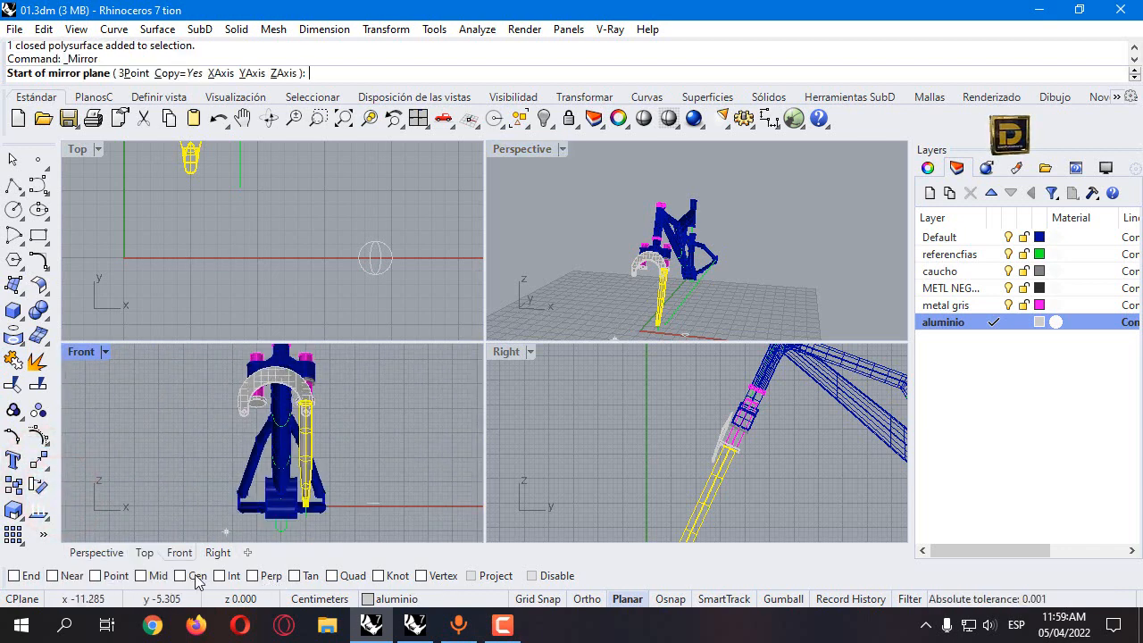
click(282, 526)
scroll(313, 438, down, 4)
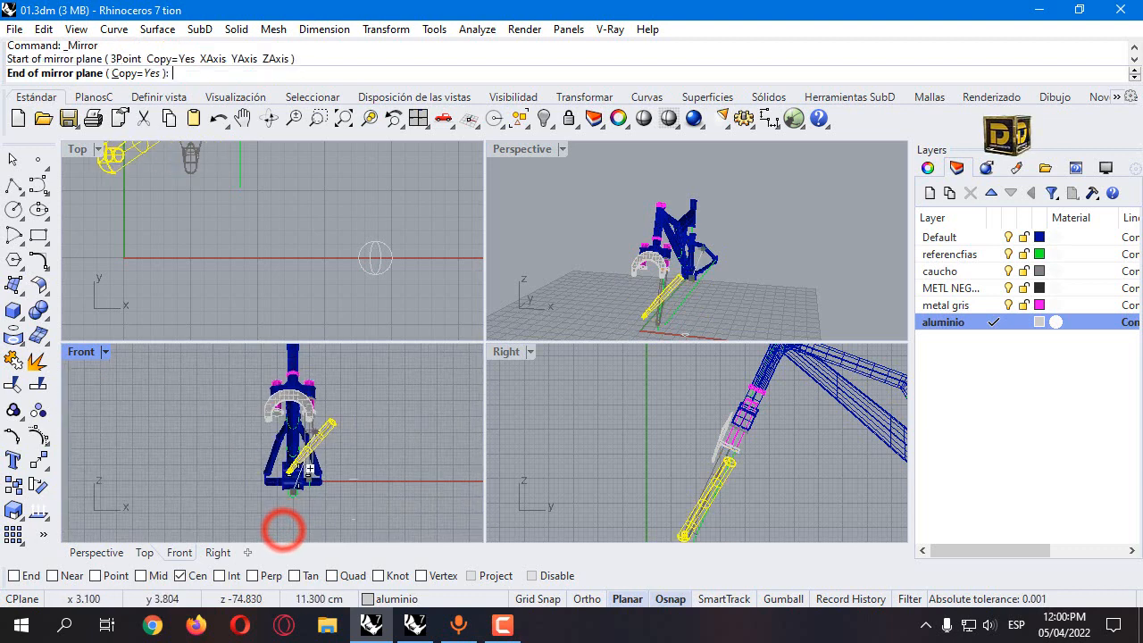
click(294, 532)
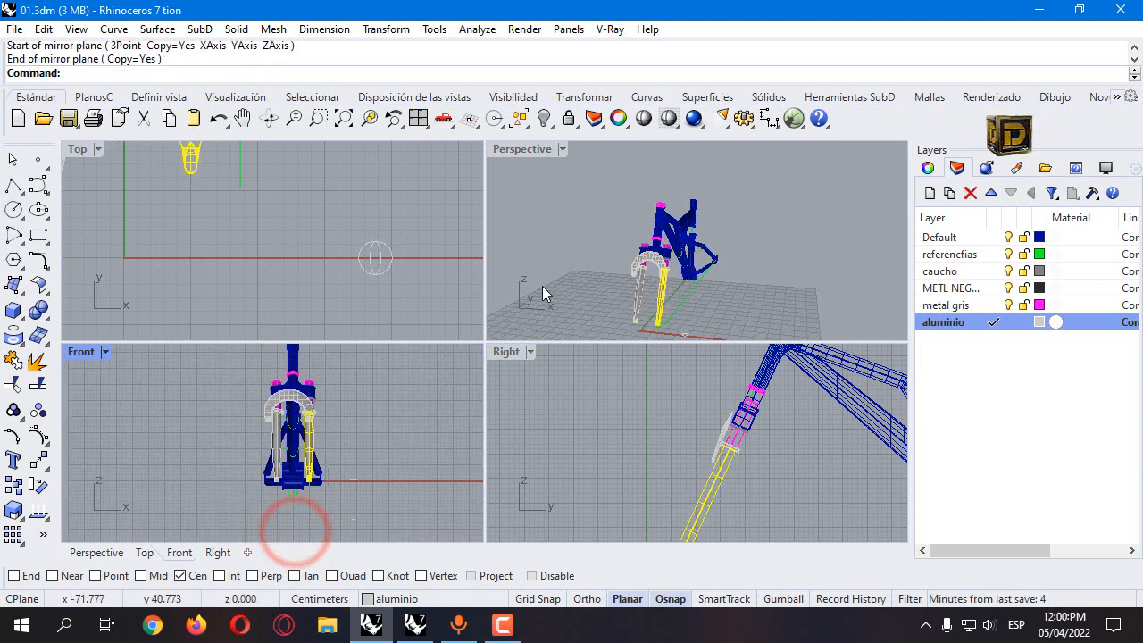
click(566, 263)
Shrink the horseshoe surface slightly with Scale 2-D about its inner arc's middle in the Front view and shift it up onto the fork legs
double_click(536, 148)
right_drag(312, 289, 528, 302)
click(620, 245)
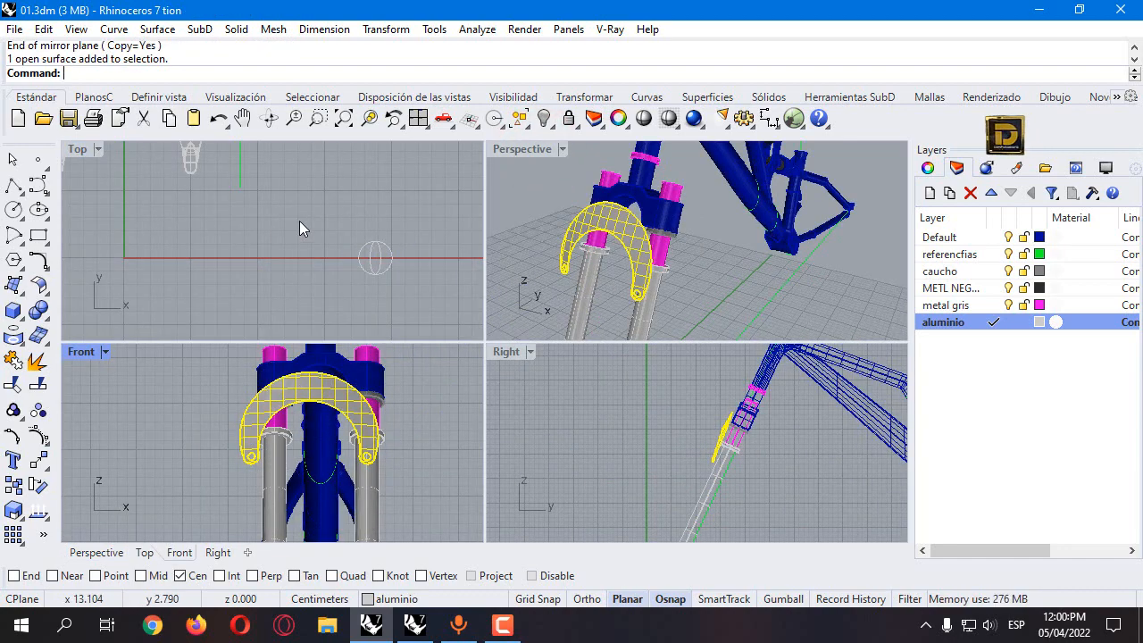
click(385, 30)
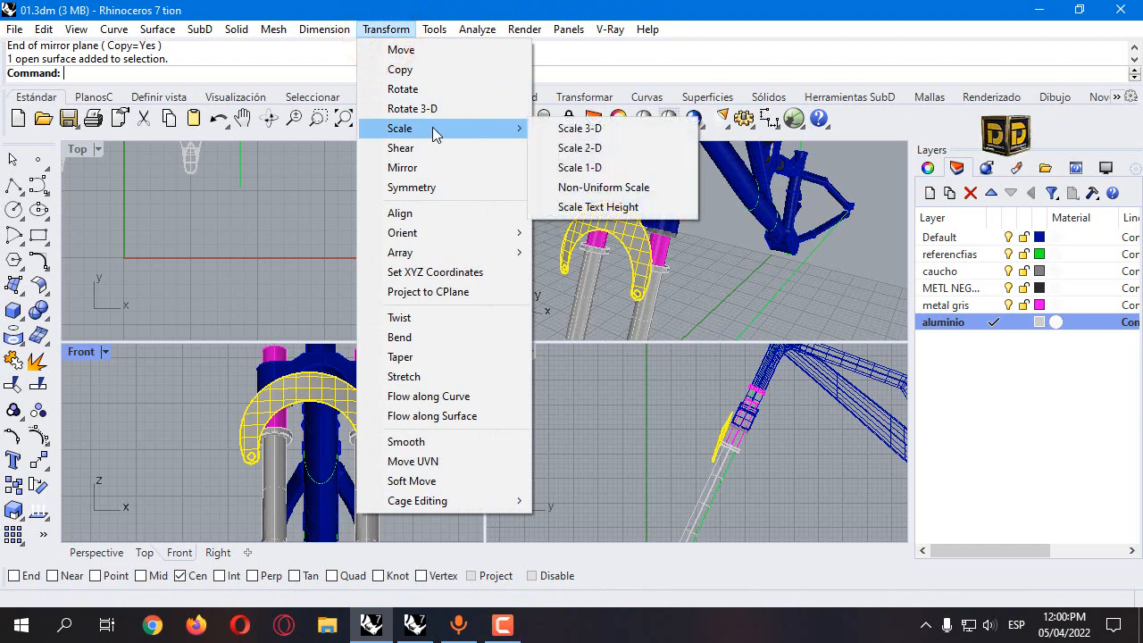
click(585, 150)
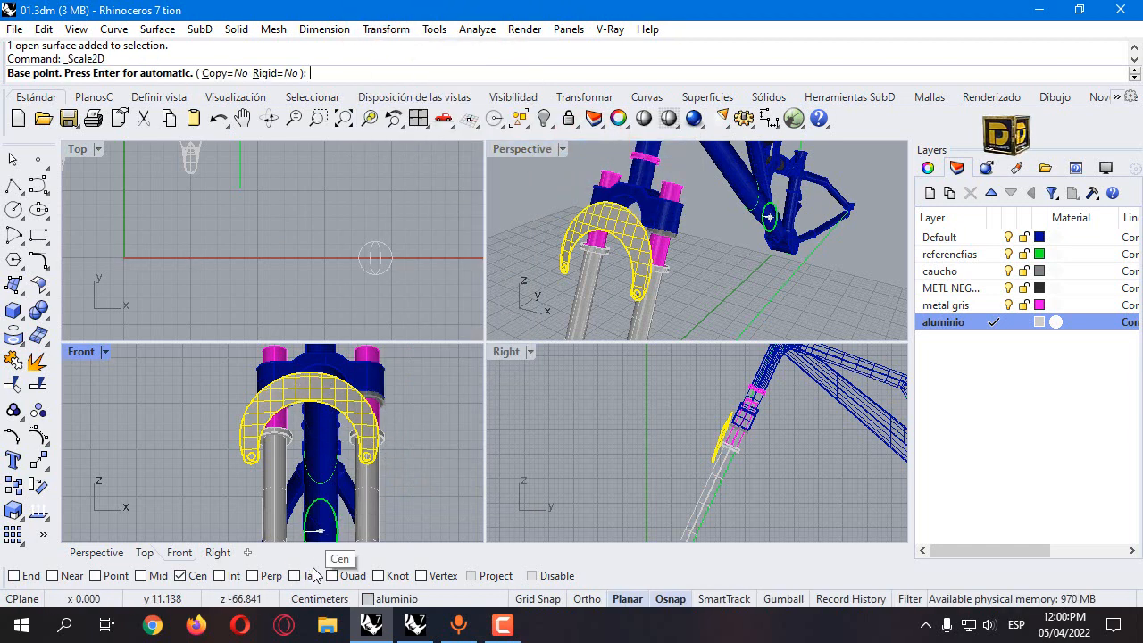
scroll(330, 438, up, 2)
click(304, 407)
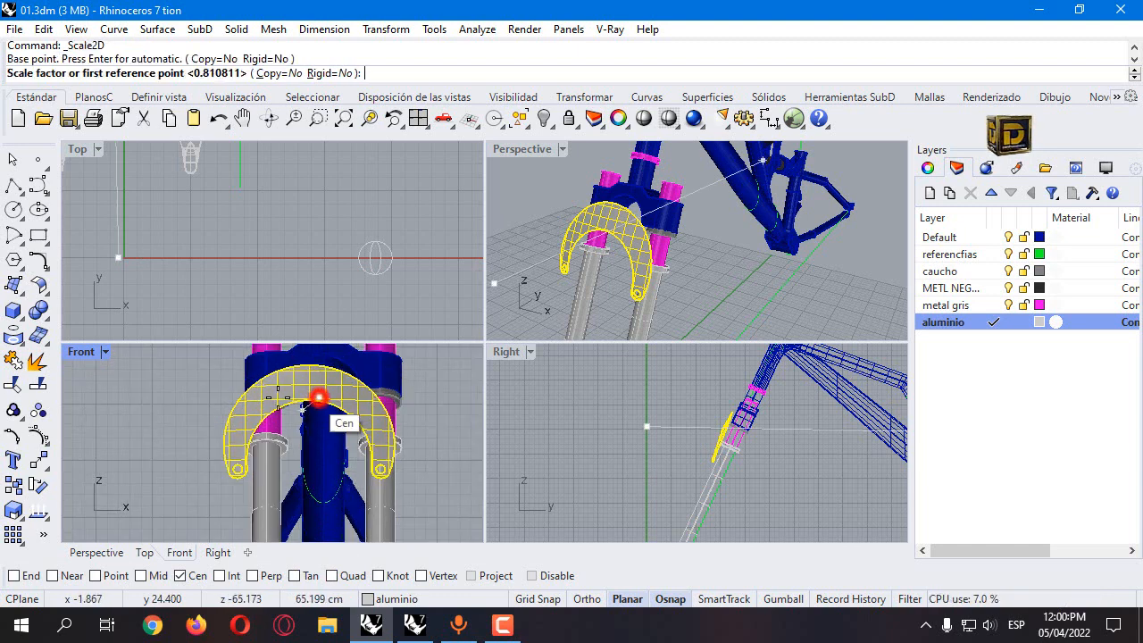
click(161, 403)
click(179, 409)
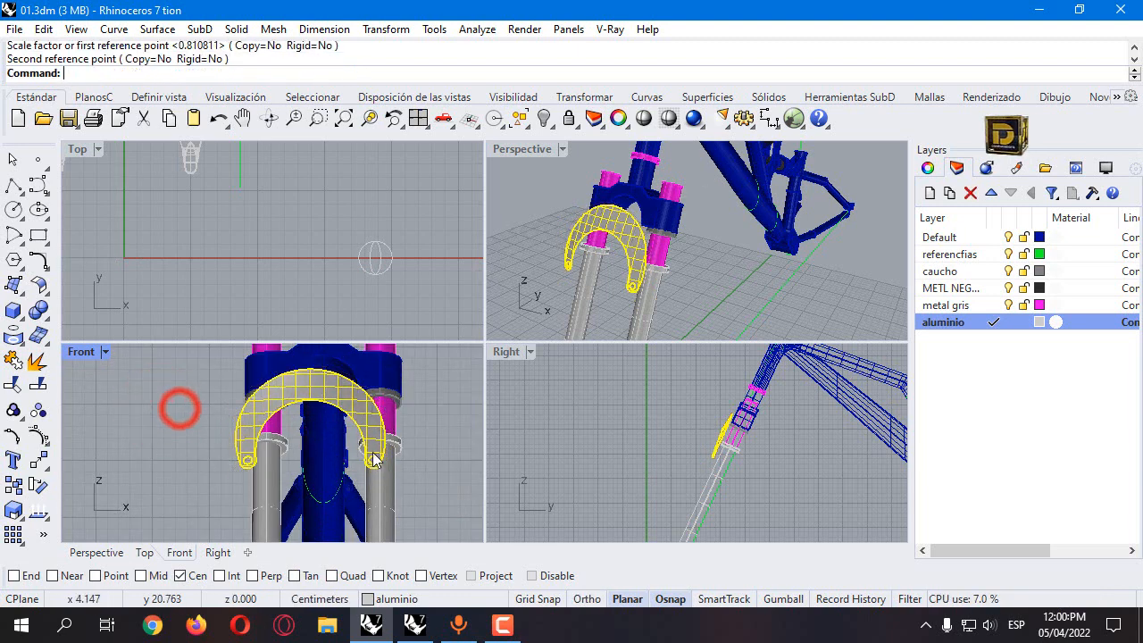
drag(374, 459, 388, 440)
click(446, 454)
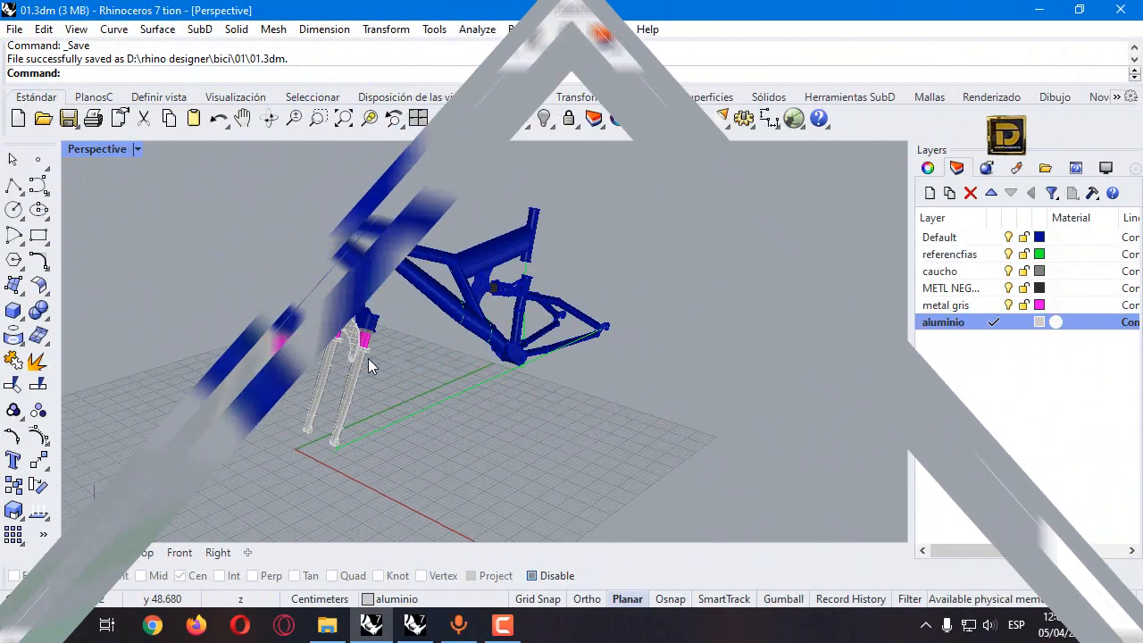